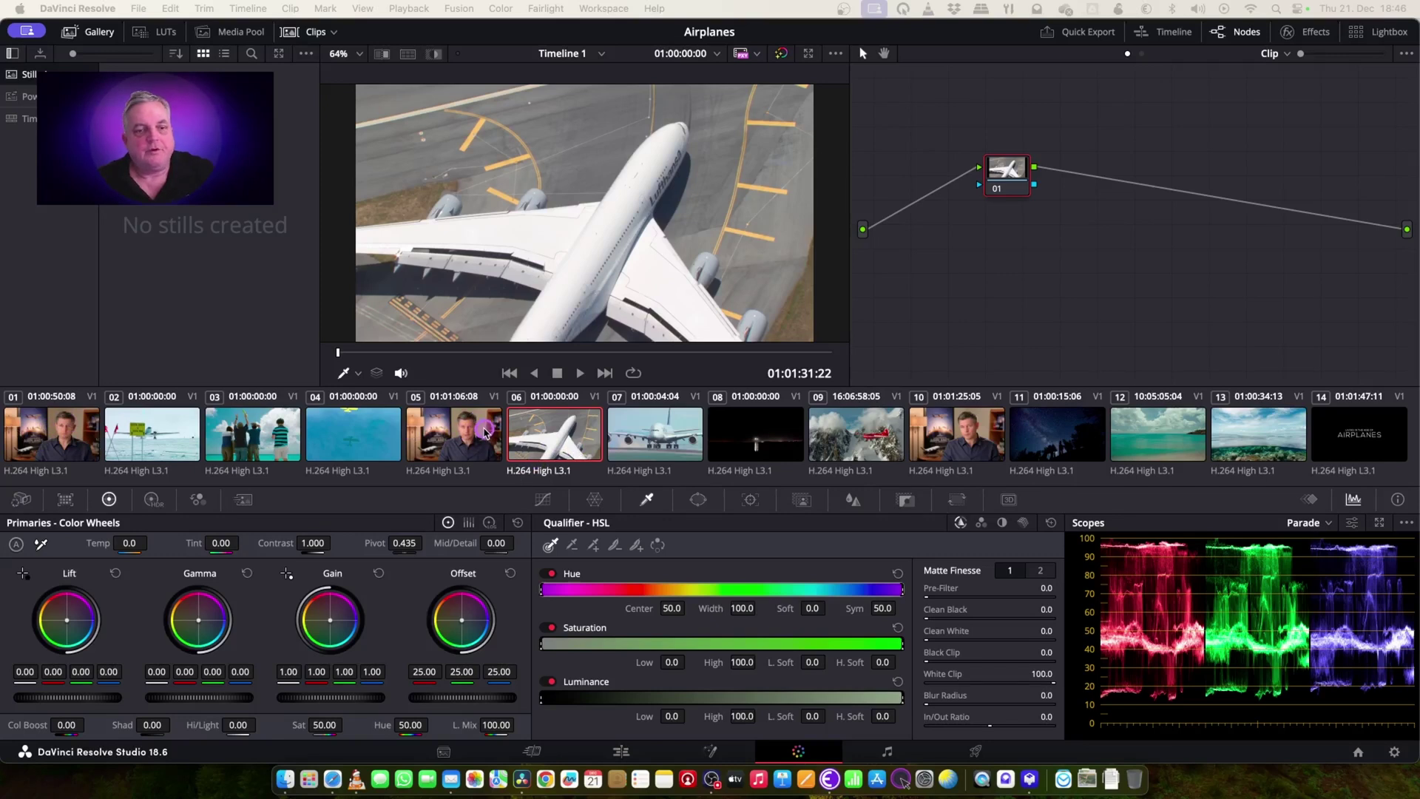
Add narrator clips 01, 05 and 10 to a new color group named 'narrator'
{"action": "left_click", "coordinate": [68, 437]}
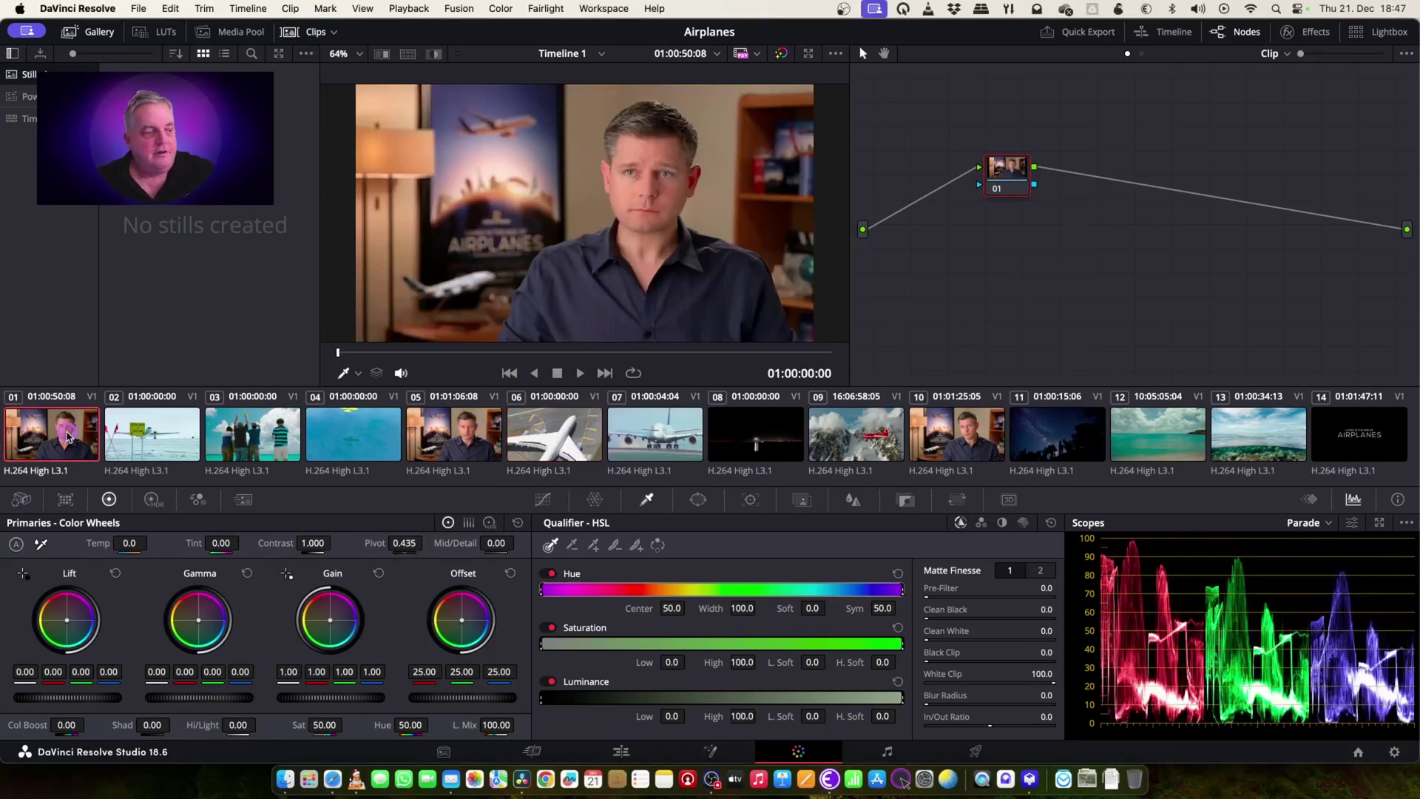
{"action": "key", "text": "Down"}
{"action": "key", "text": "Down"}
{"action": "key", "text": "Down"}
{"action": "key", "text": "Down"}
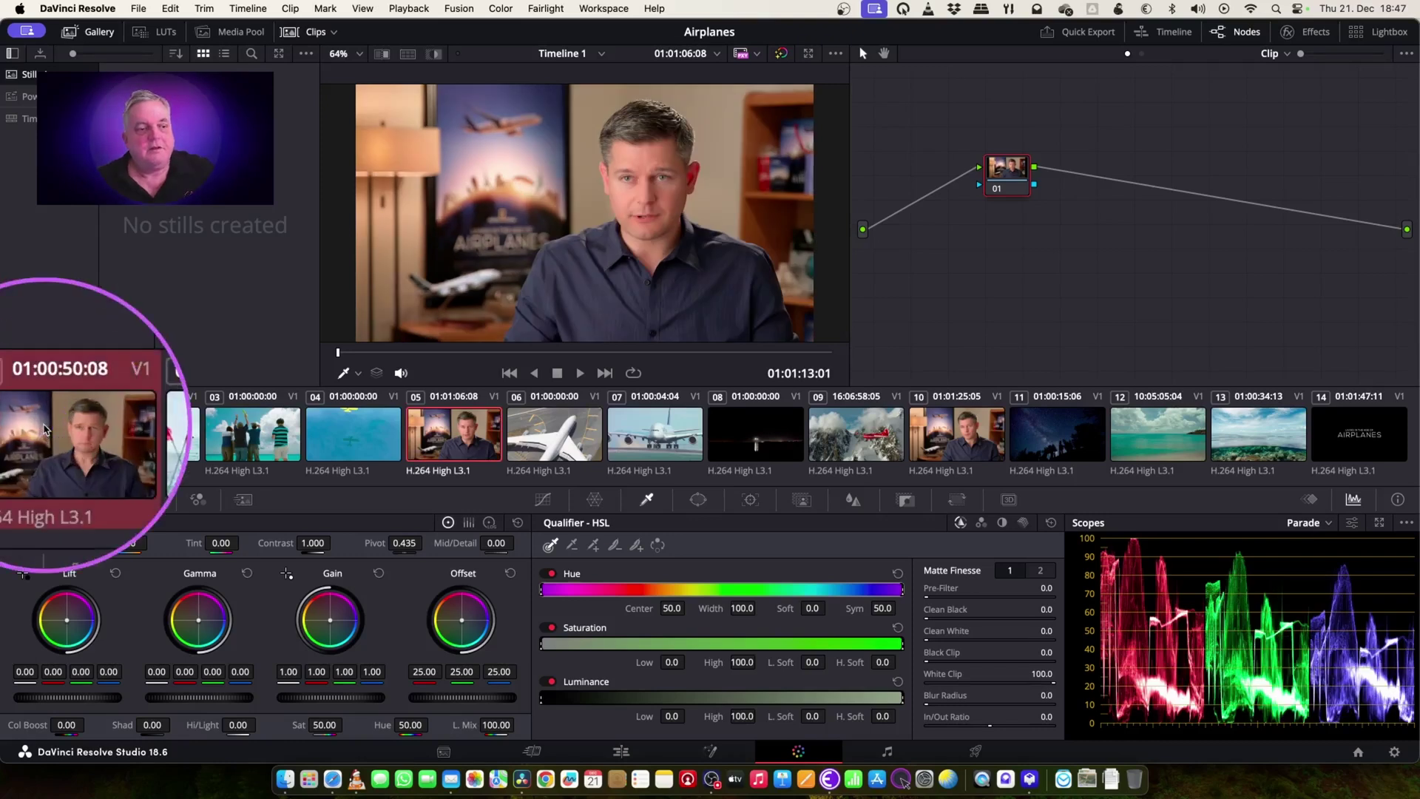
{"action": "right_click", "coordinate": [950, 429]}
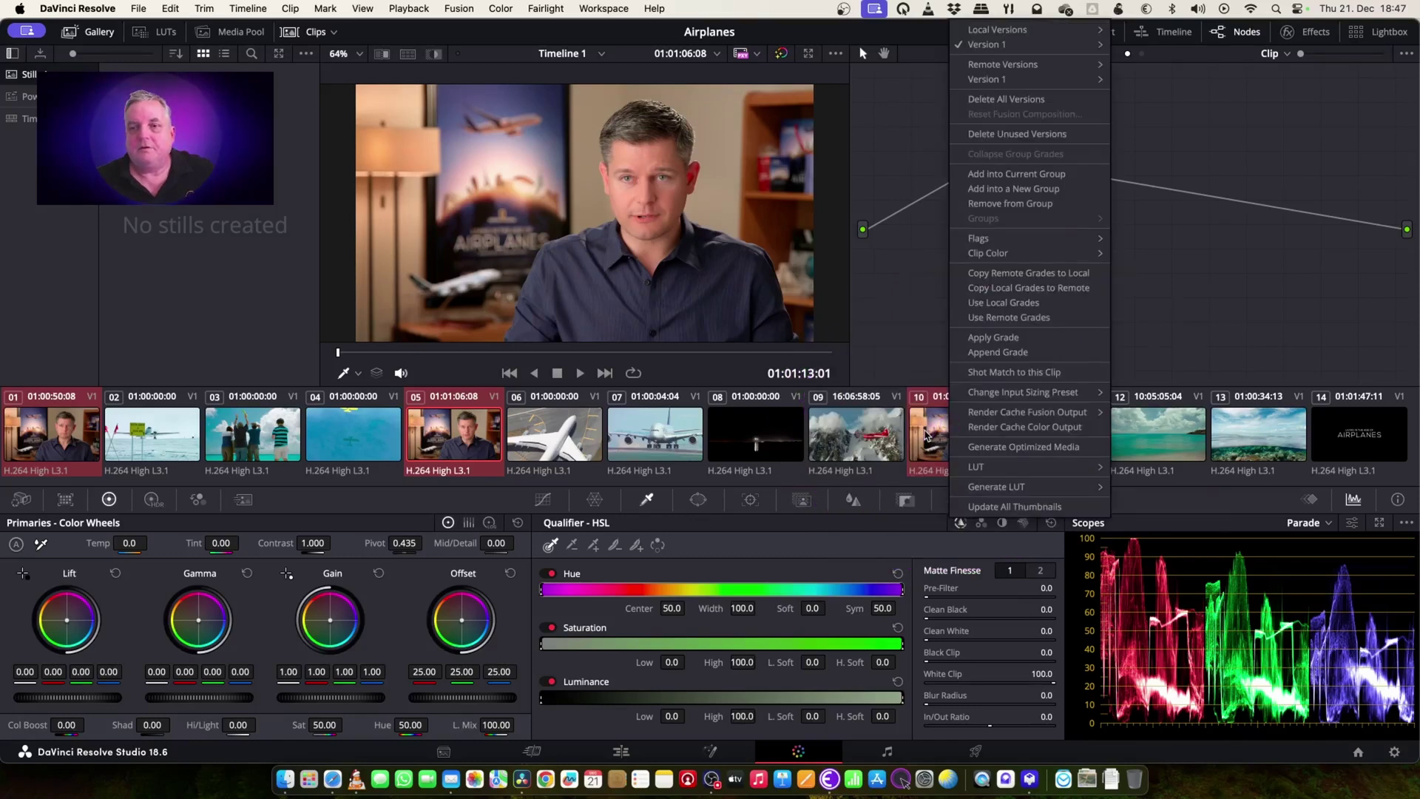
{"action": "left_click", "coordinate": [1019, 194]}
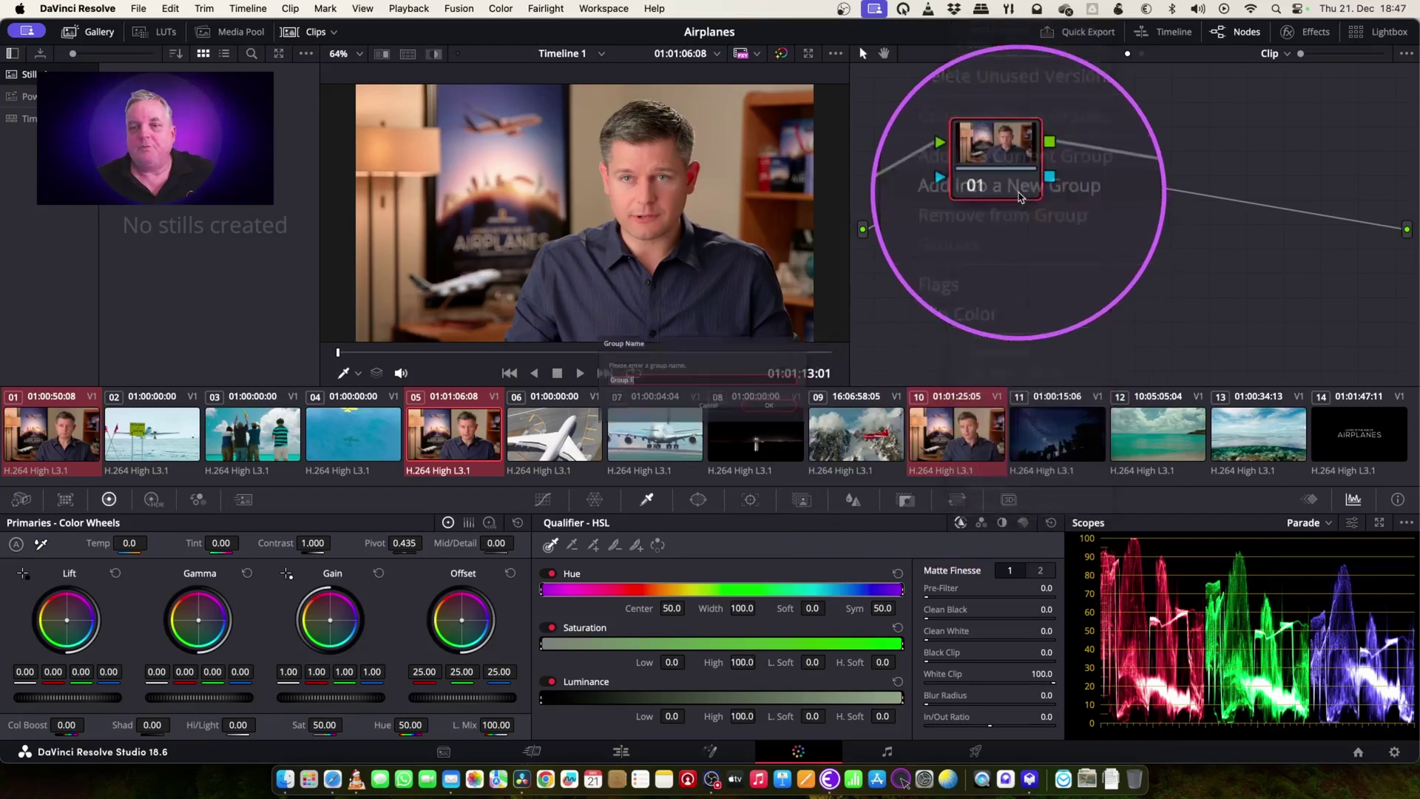
{"action": "left_click", "coordinate": [591, 394]}
{"action": "type", "text": "narrator"}
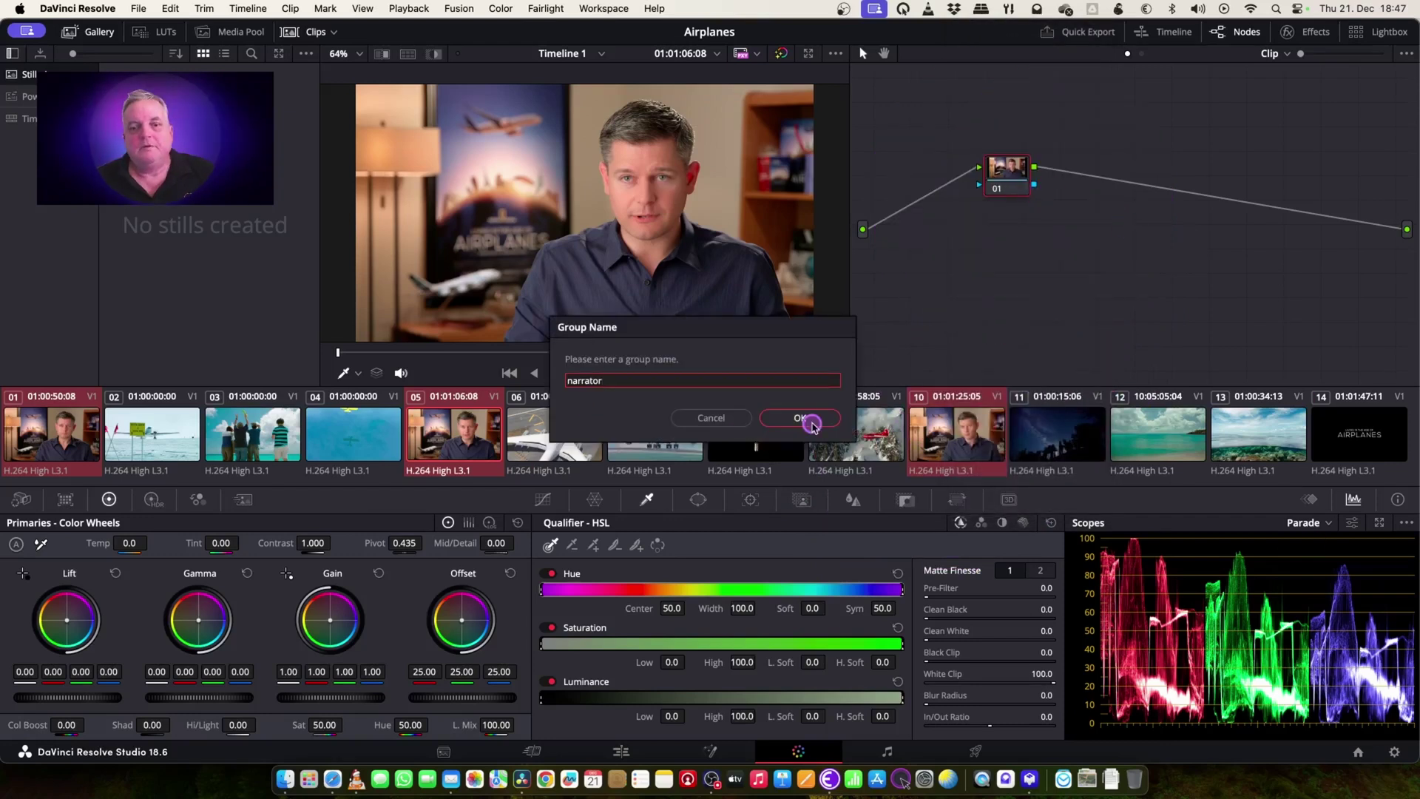
{"action": "left_click", "coordinate": [809, 419]}
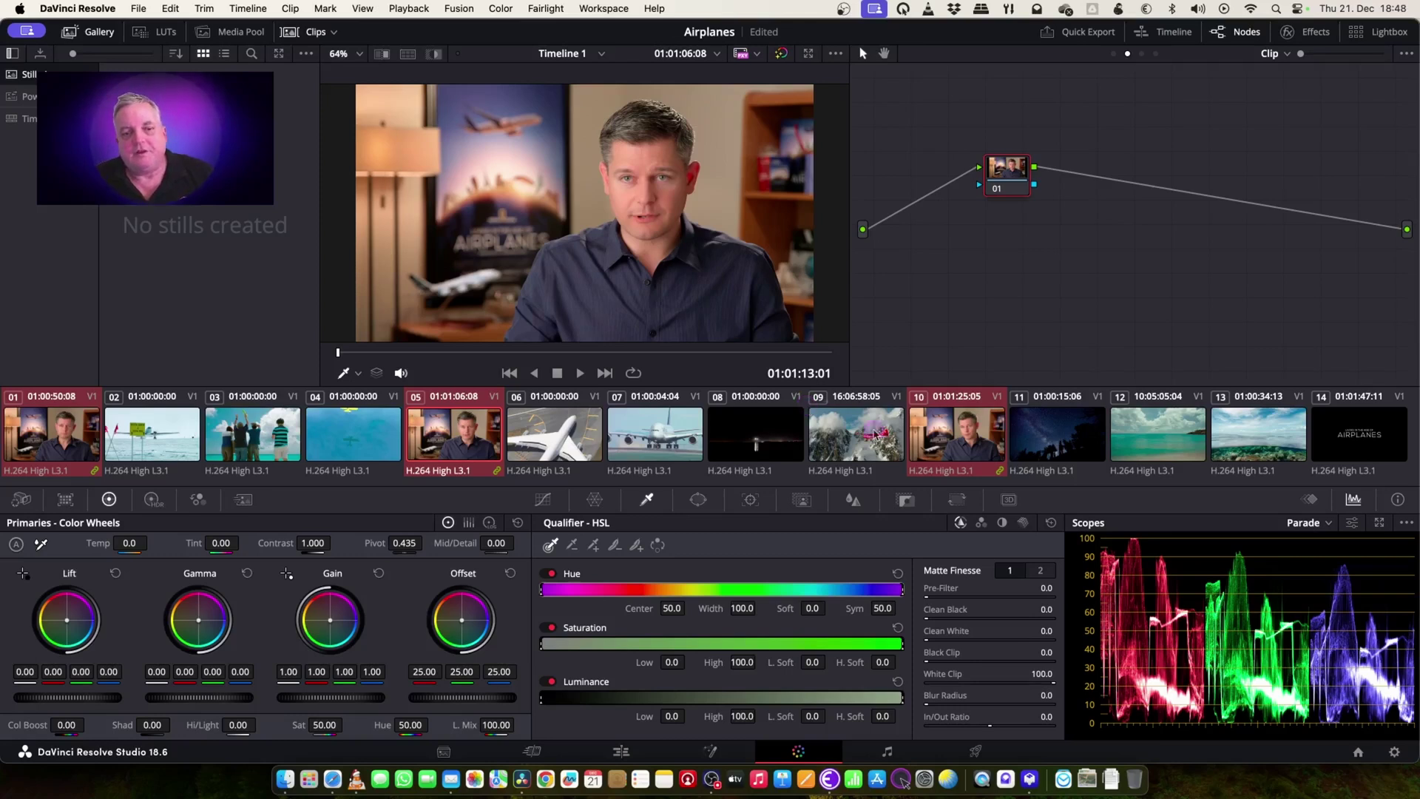
{"action": "left_click", "coordinate": [101, 471]}
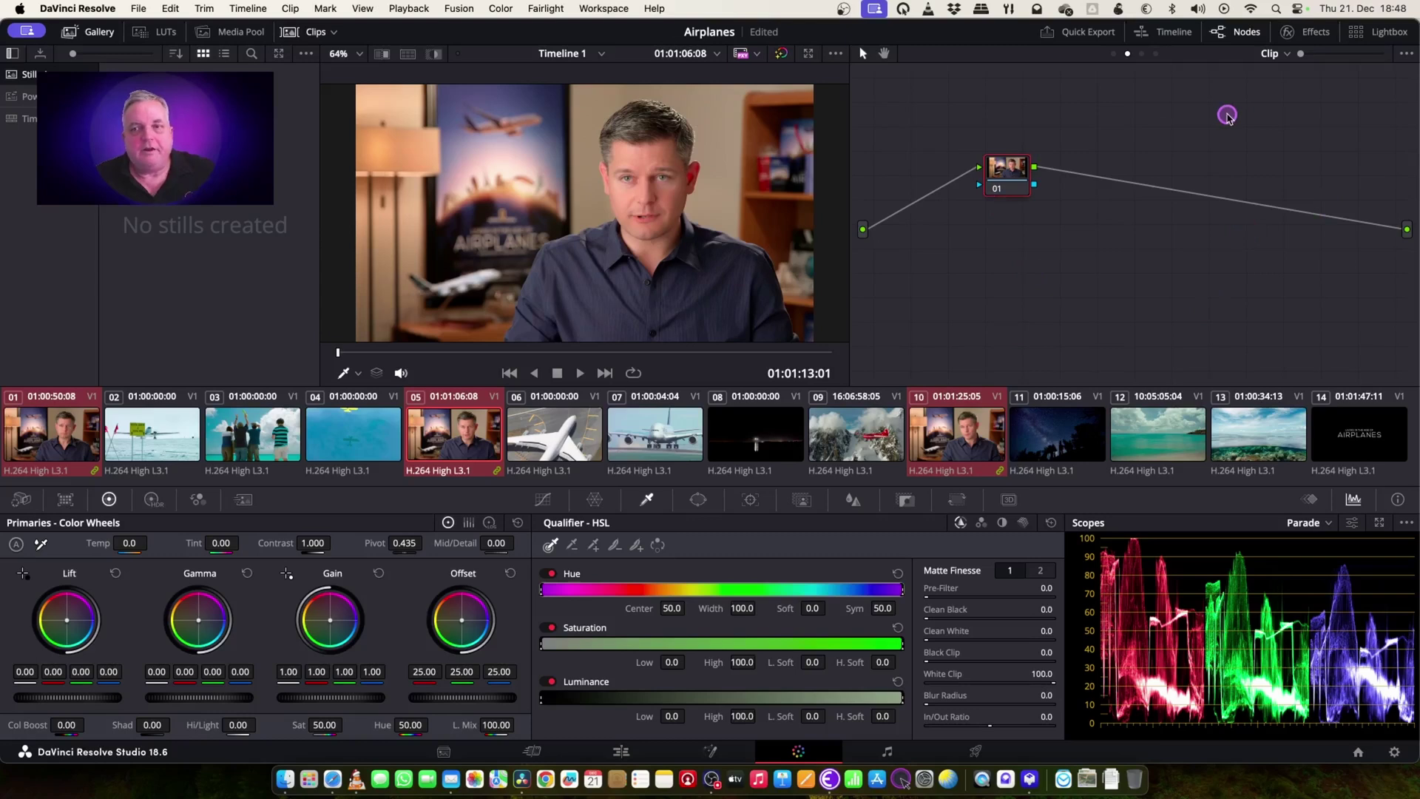
{"action": "left_click", "coordinate": [1278, 58]}
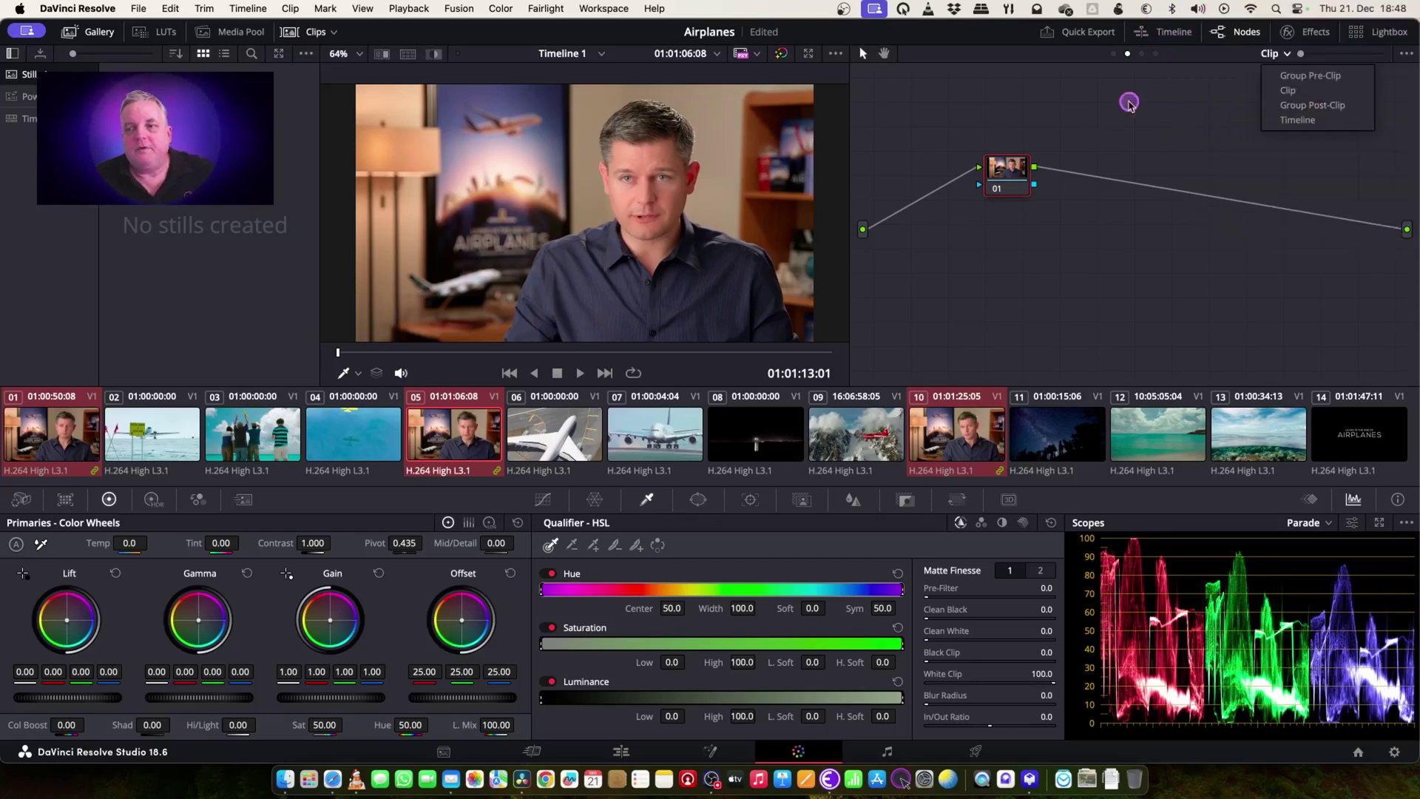
{"action": "left_click", "coordinate": [1051, 259]}
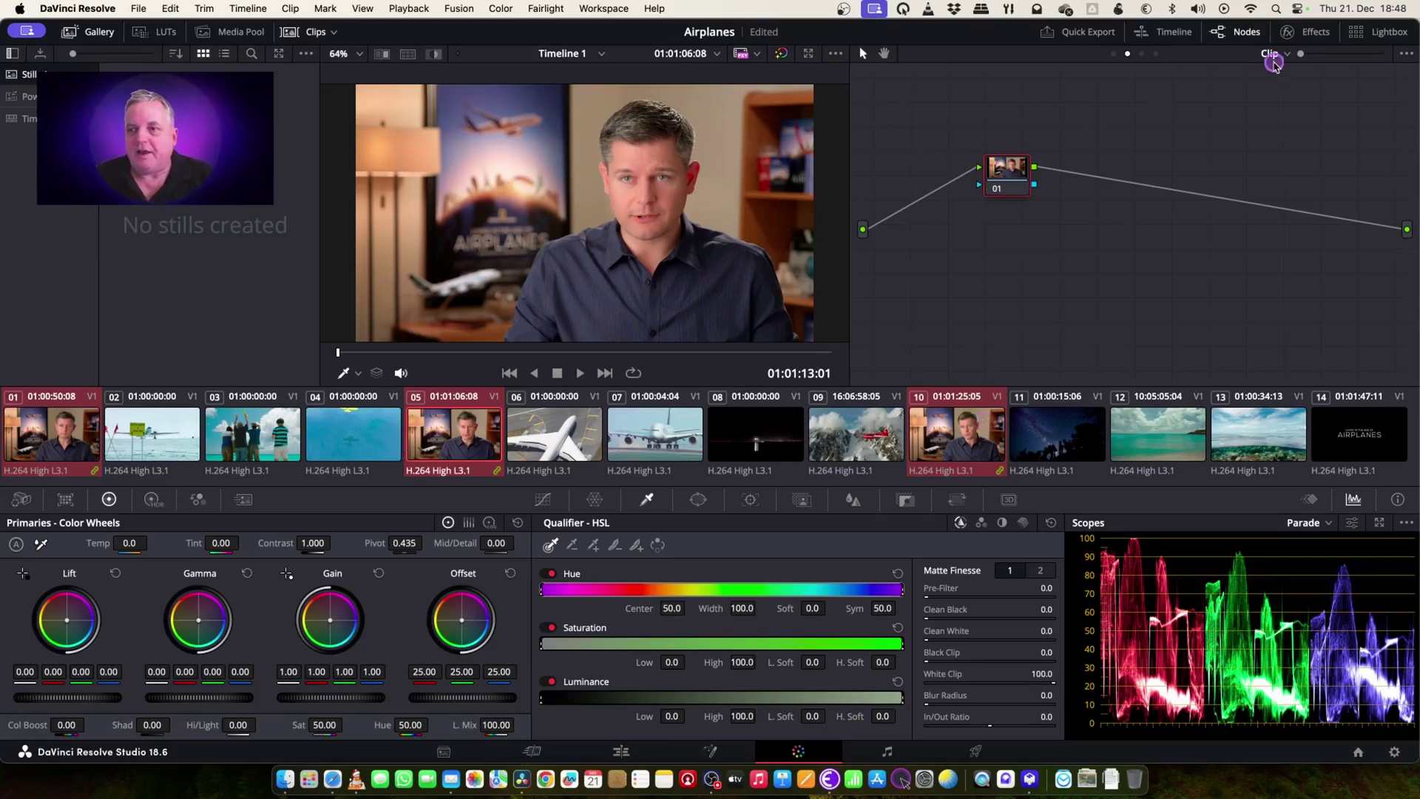
Darken clip 05's midtones slightly with the Gamma master wheel
{"action": "left_click", "coordinate": [462, 433]}
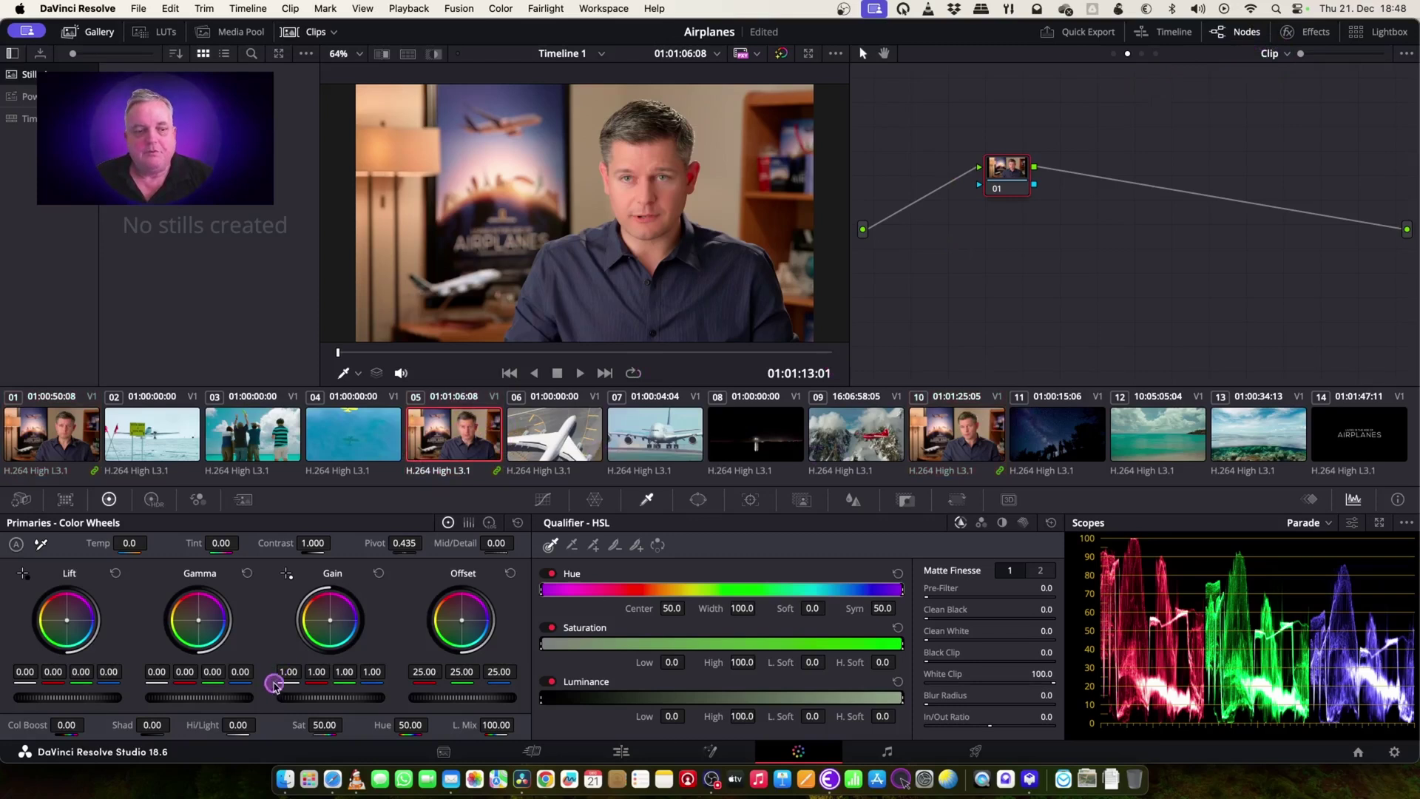
{"action": "left_click_drag", "start_coordinate": [206, 698], "coordinate": [215, 697]}
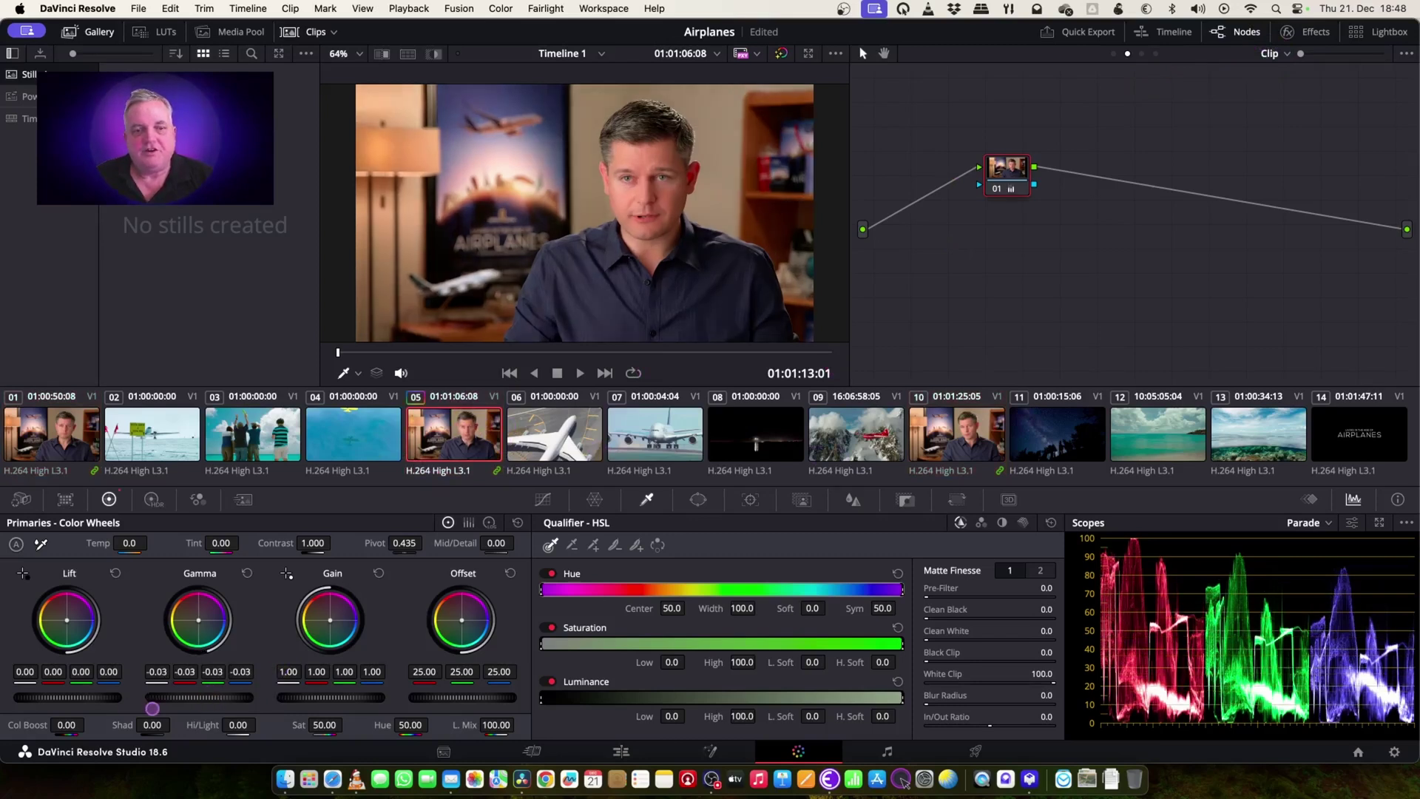
{"action": "left_click_drag", "start_coordinate": [64, 706], "coordinate": [44, 706]}
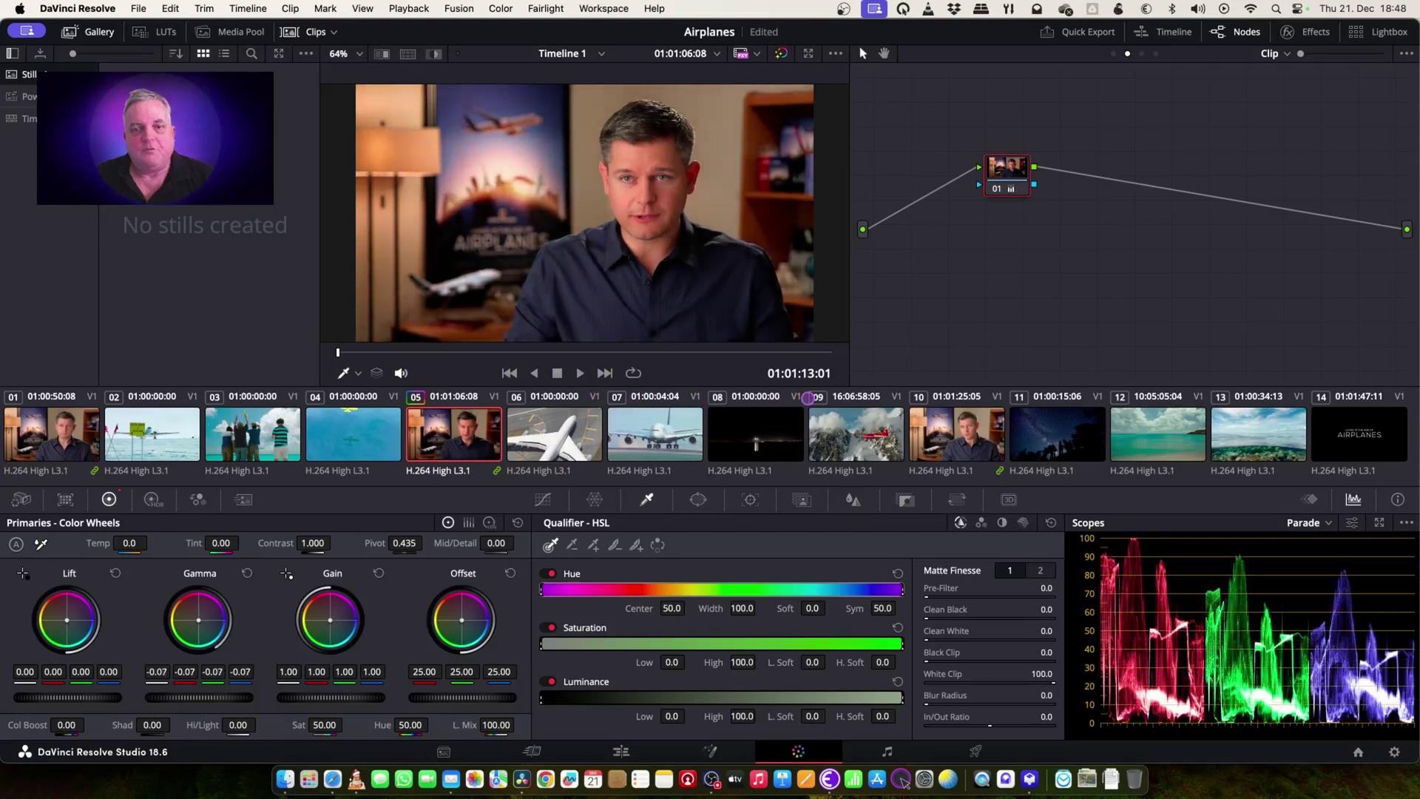
In the narrator Group Post-Clip grade, push gamma and gain toward blue, gain near 1.0
{"action": "left_click", "coordinate": [346, 699]}
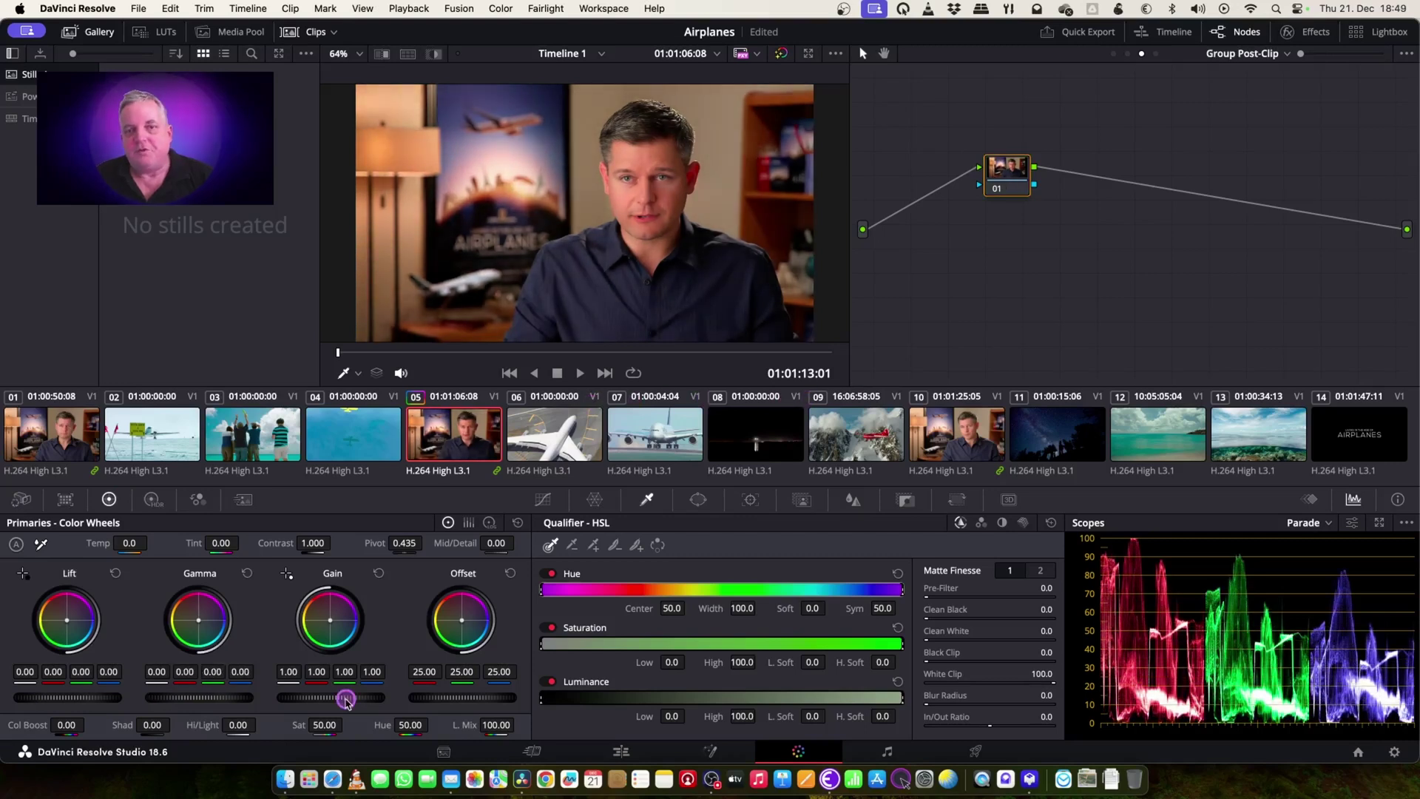
{"action": "left_click_drag", "start_coordinate": [346, 698], "coordinate": [1199, 441]}
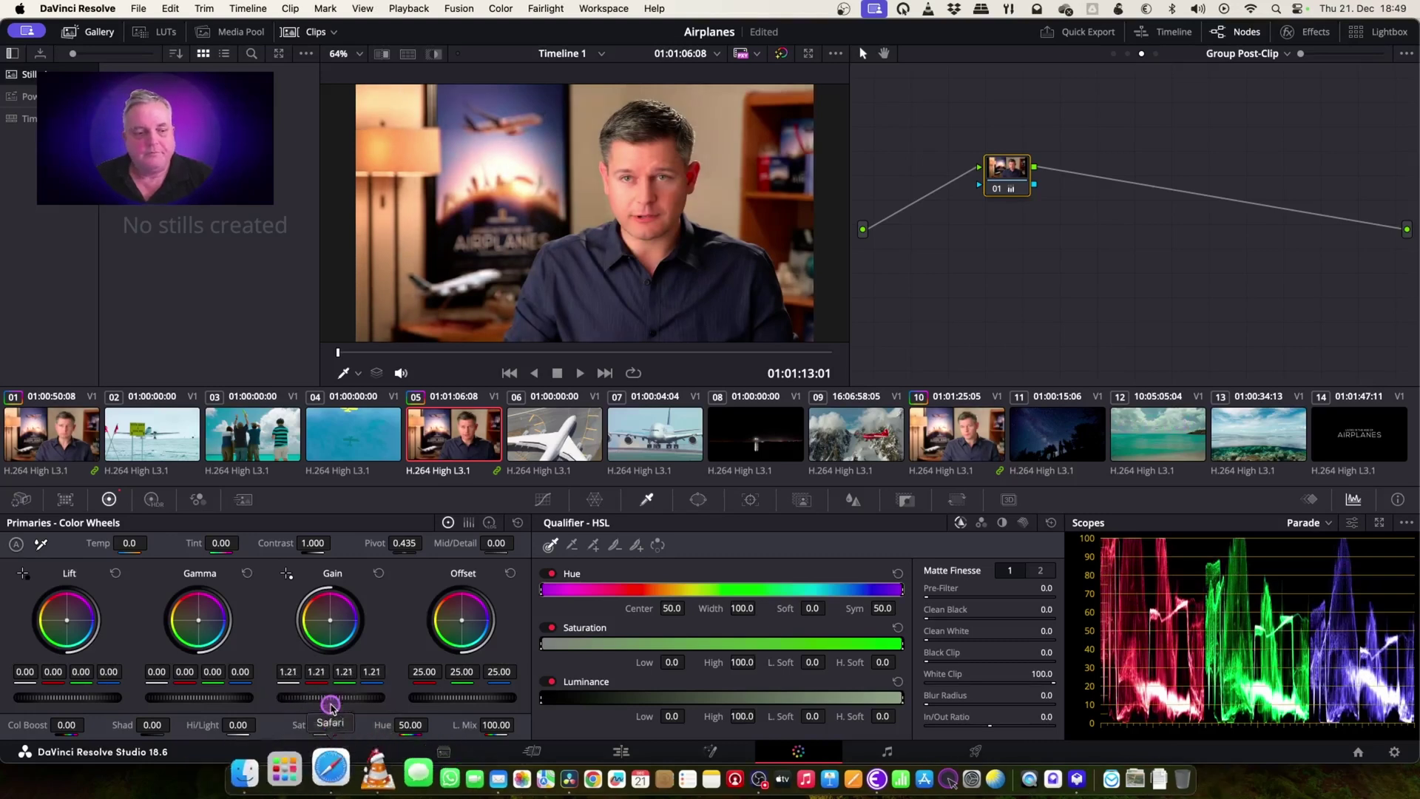
{"action": "left_click_drag", "start_coordinate": [341, 698], "coordinate": [354, 698]}
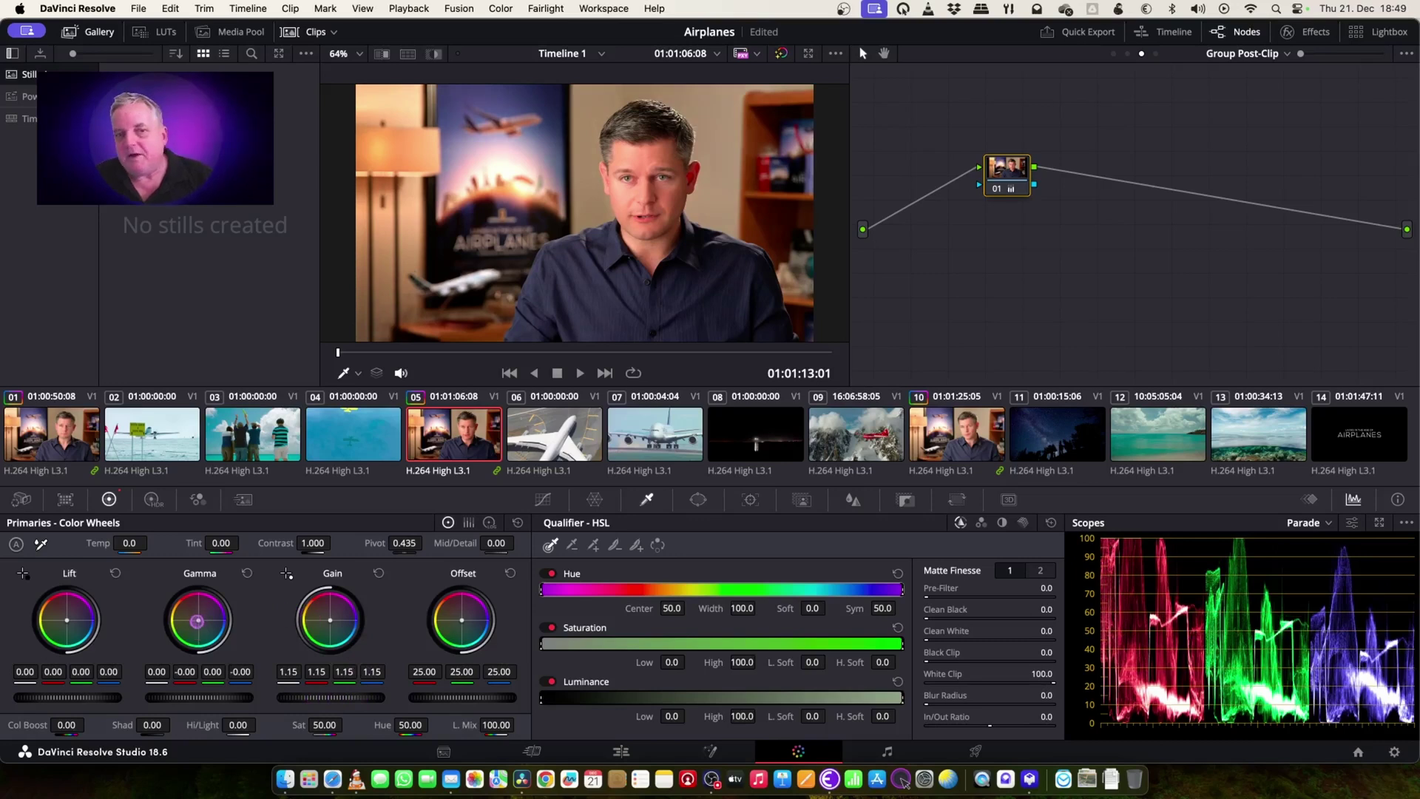
{"action": "left_click_drag", "start_coordinate": [197, 619], "coordinate": [220, 620]}
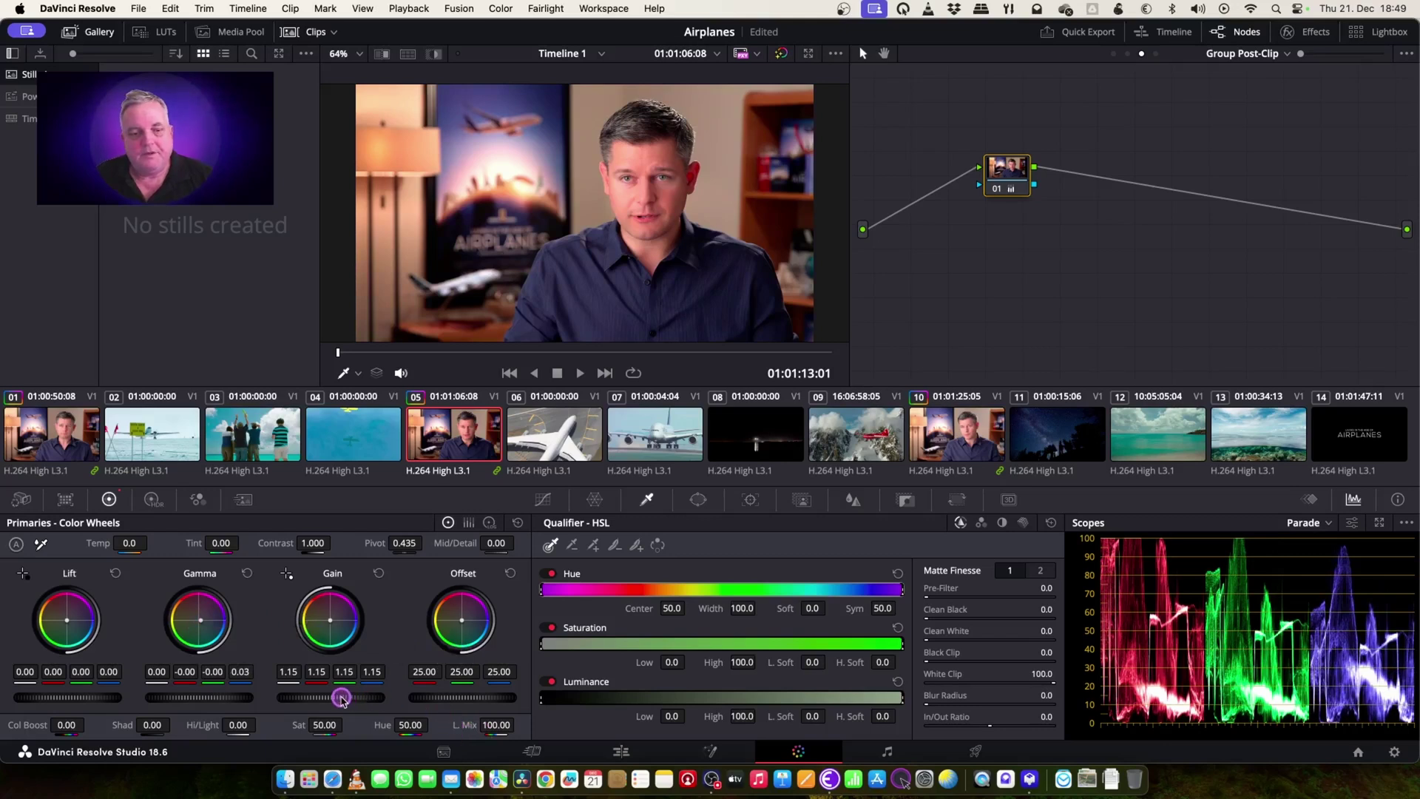
{"action": "left_click_drag", "start_coordinate": [341, 699], "coordinate": [318, 699]}
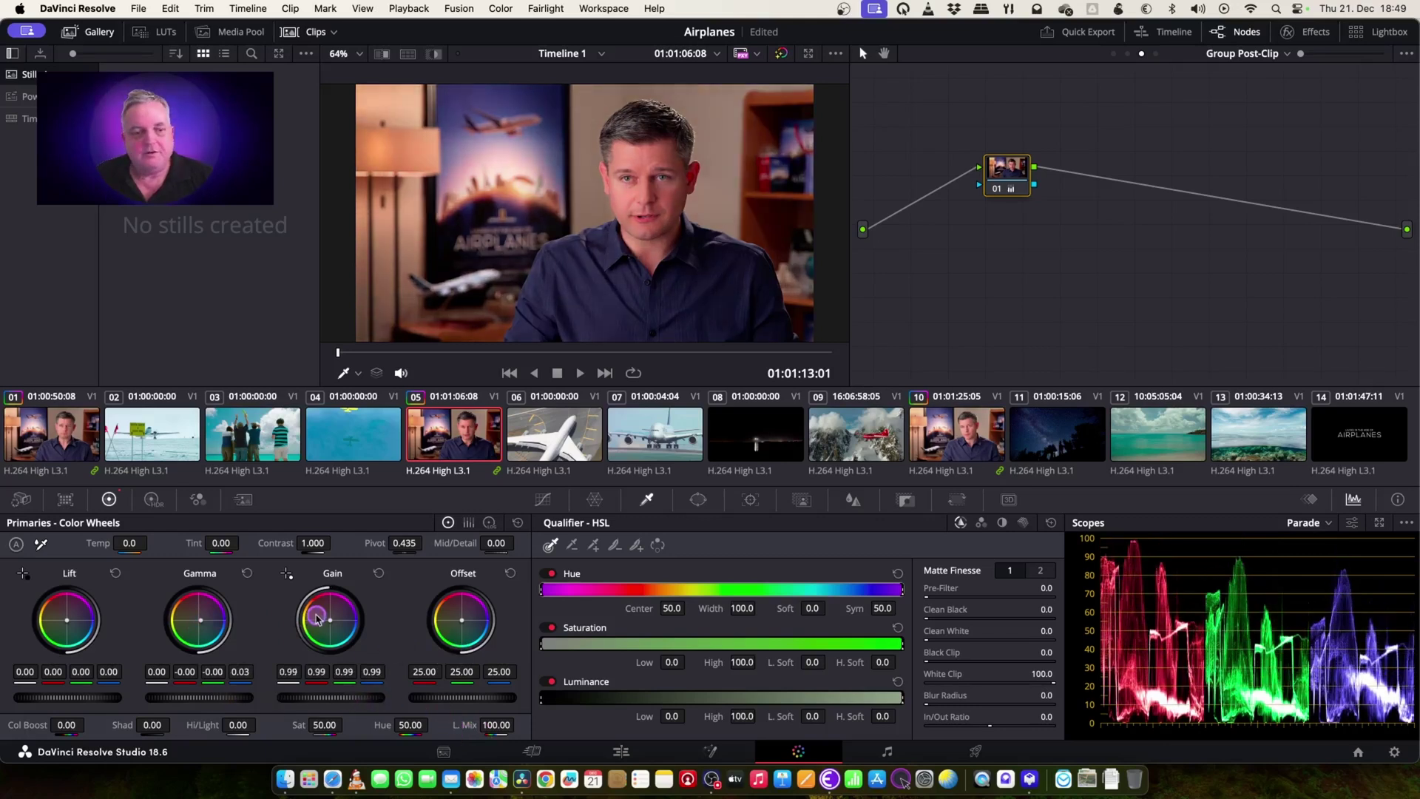
{"action": "left_click_drag", "start_coordinate": [332, 620], "coordinate": [337, 627]}
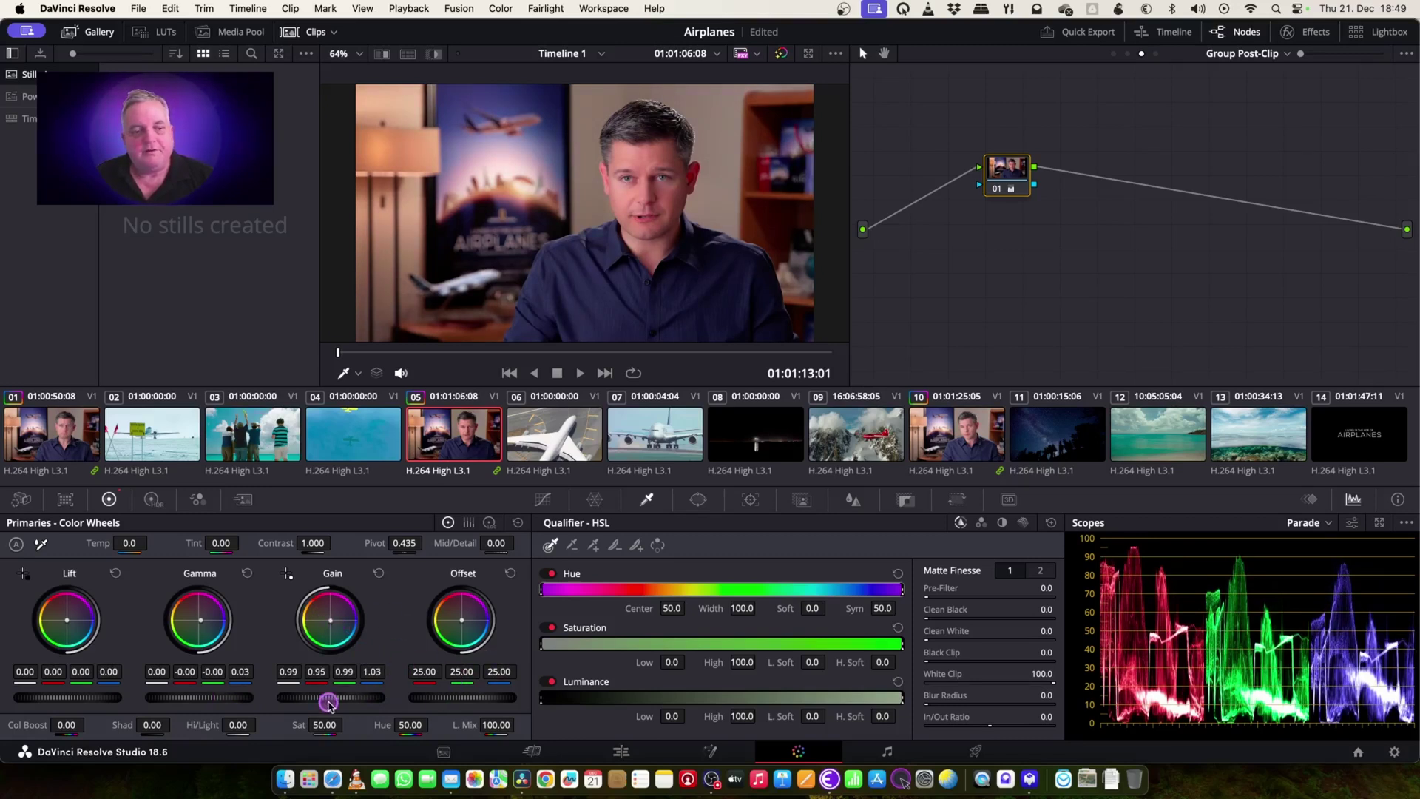
{"action": "left_click_drag", "start_coordinate": [329, 702], "coordinate": [353, 702]}
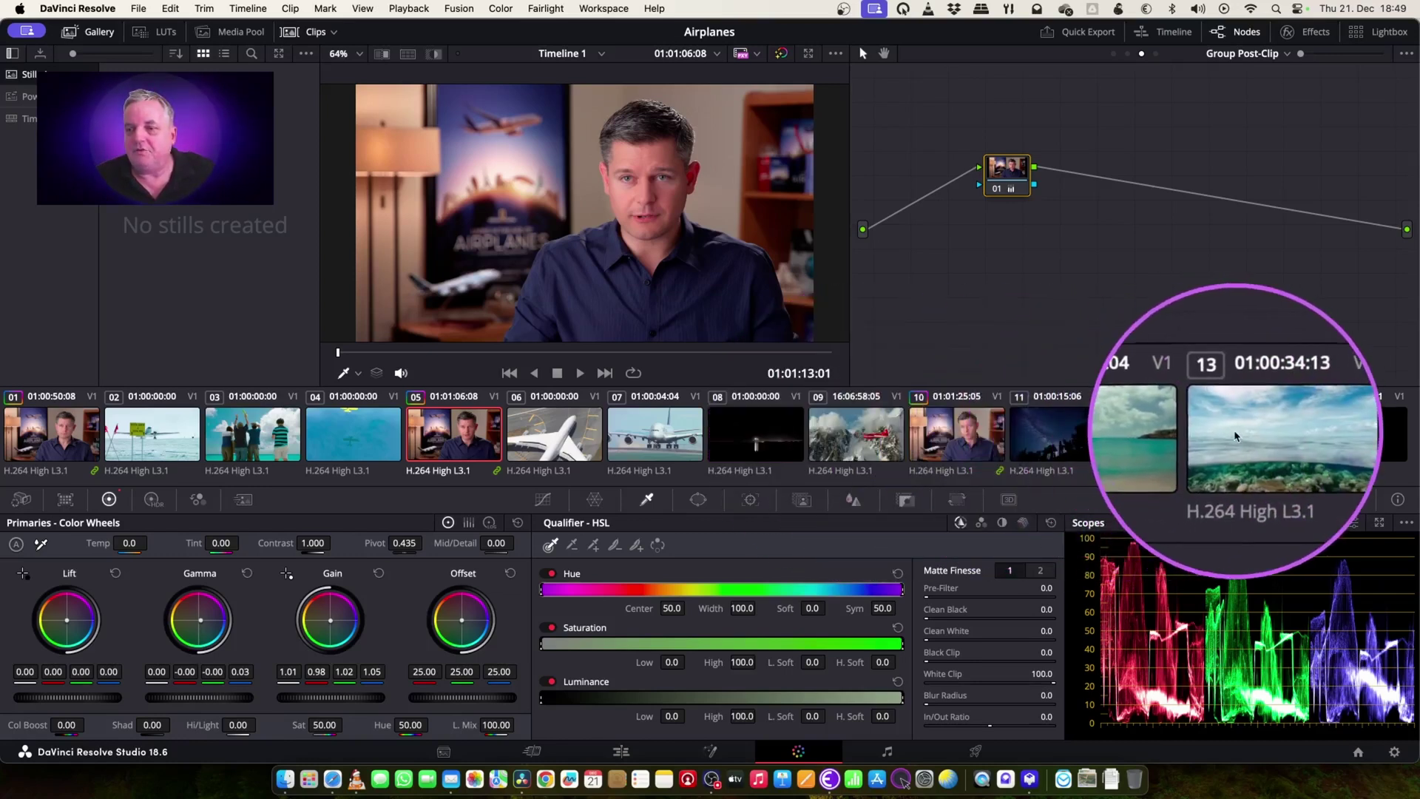
Put clip 09, the red plane over snowy mountains, into a new group named 'mountain'
{"action": "left_click", "coordinate": [854, 444]}
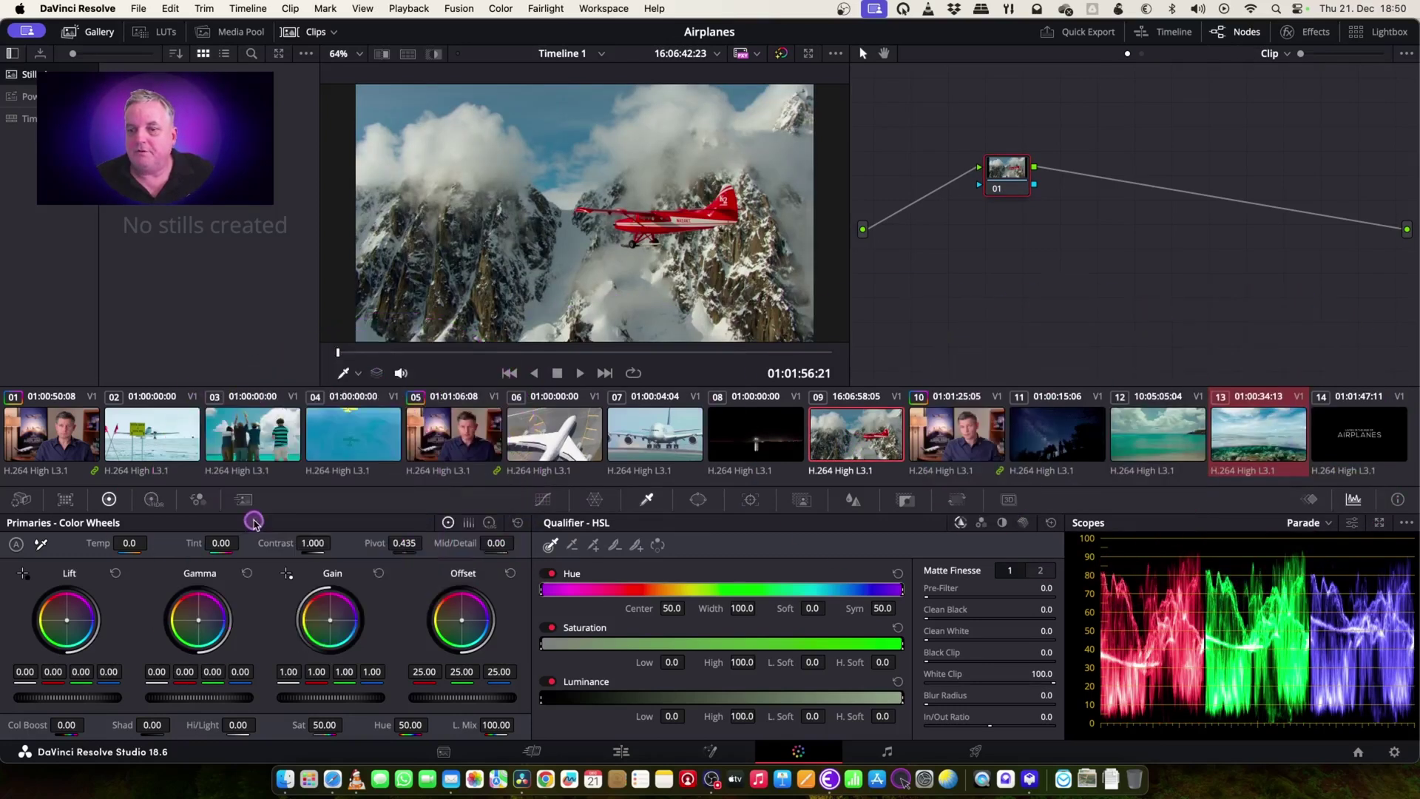
{"action": "right_click", "coordinate": [845, 436]}
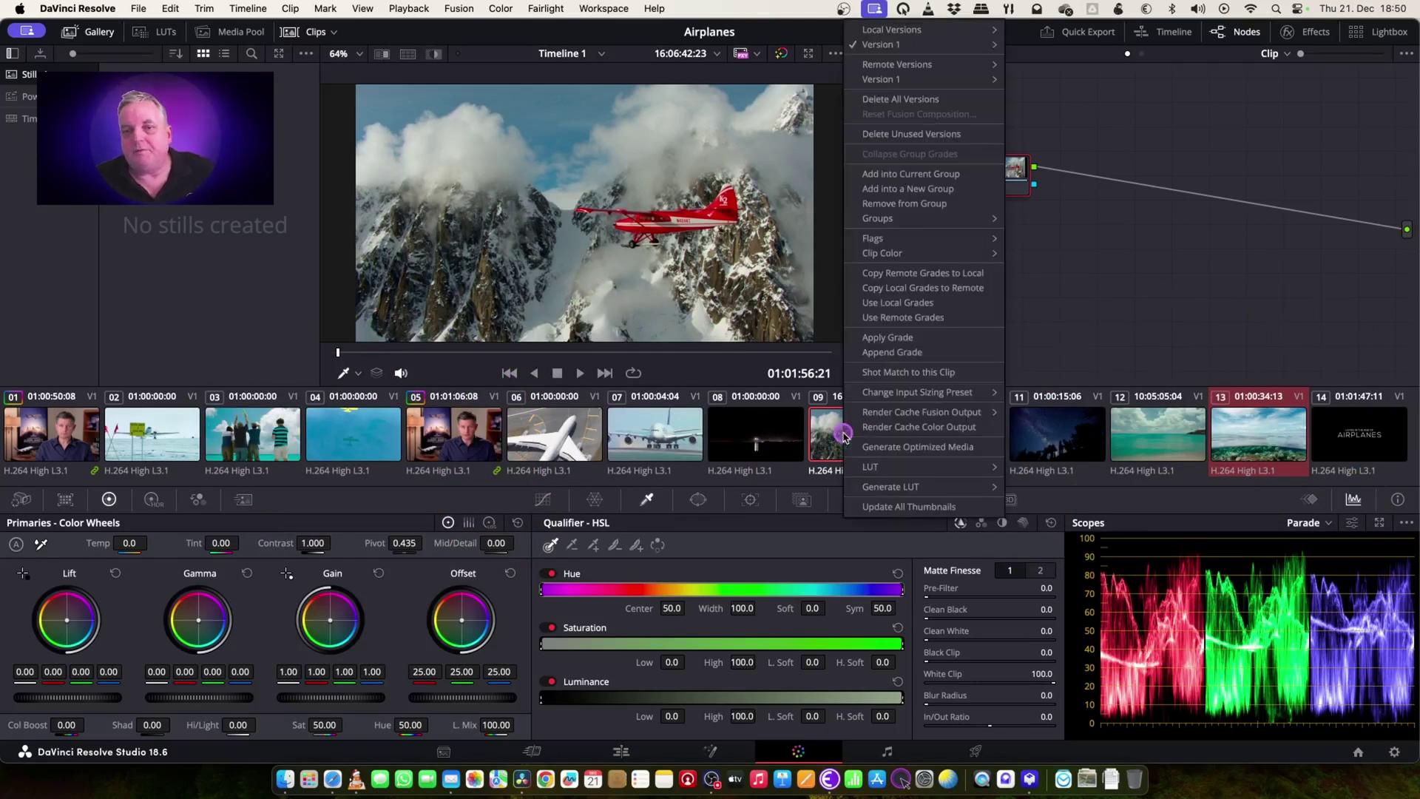
{"action": "left_click", "coordinate": [906, 188]}
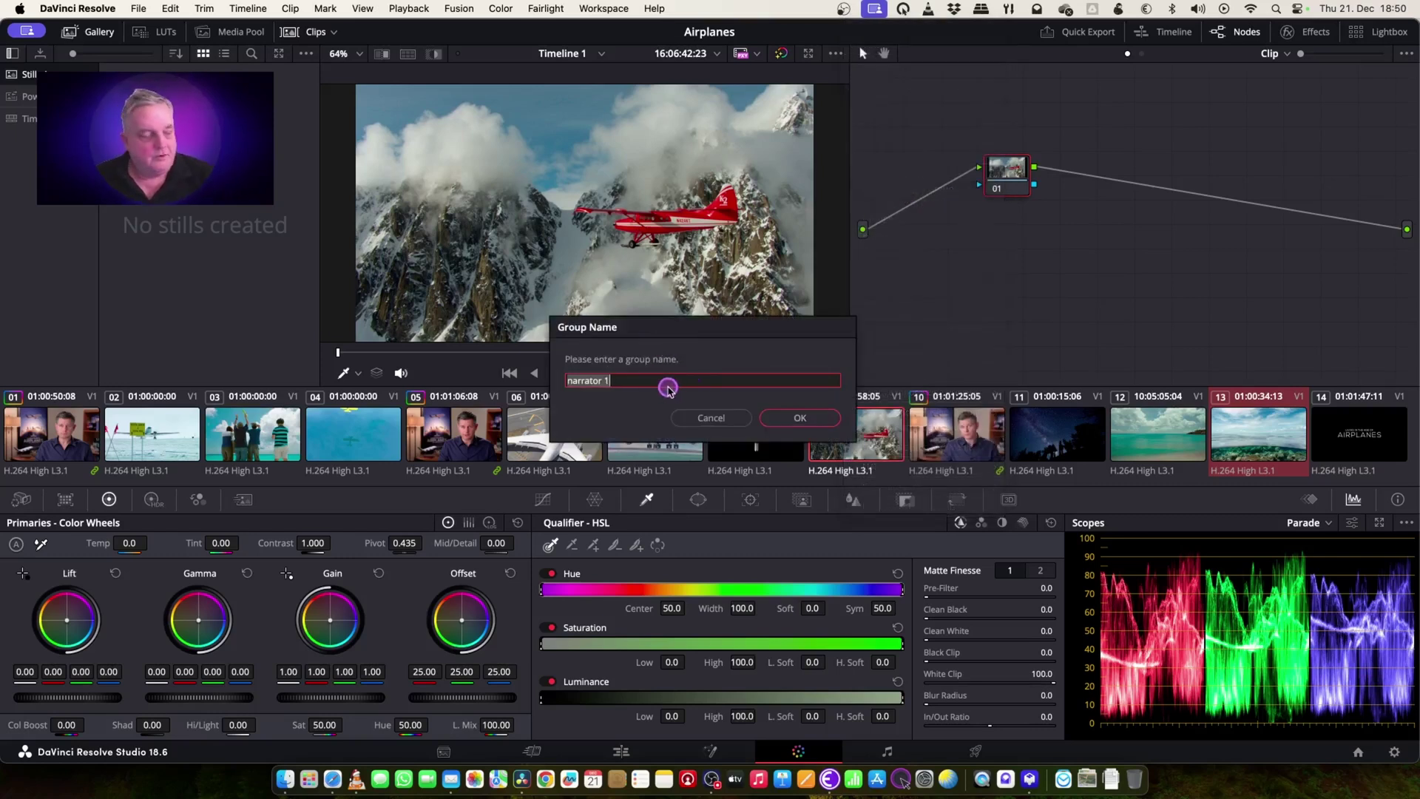
{"action": "key", "text": "BackSpace"}
{"action": "type", "text": "mountain"}
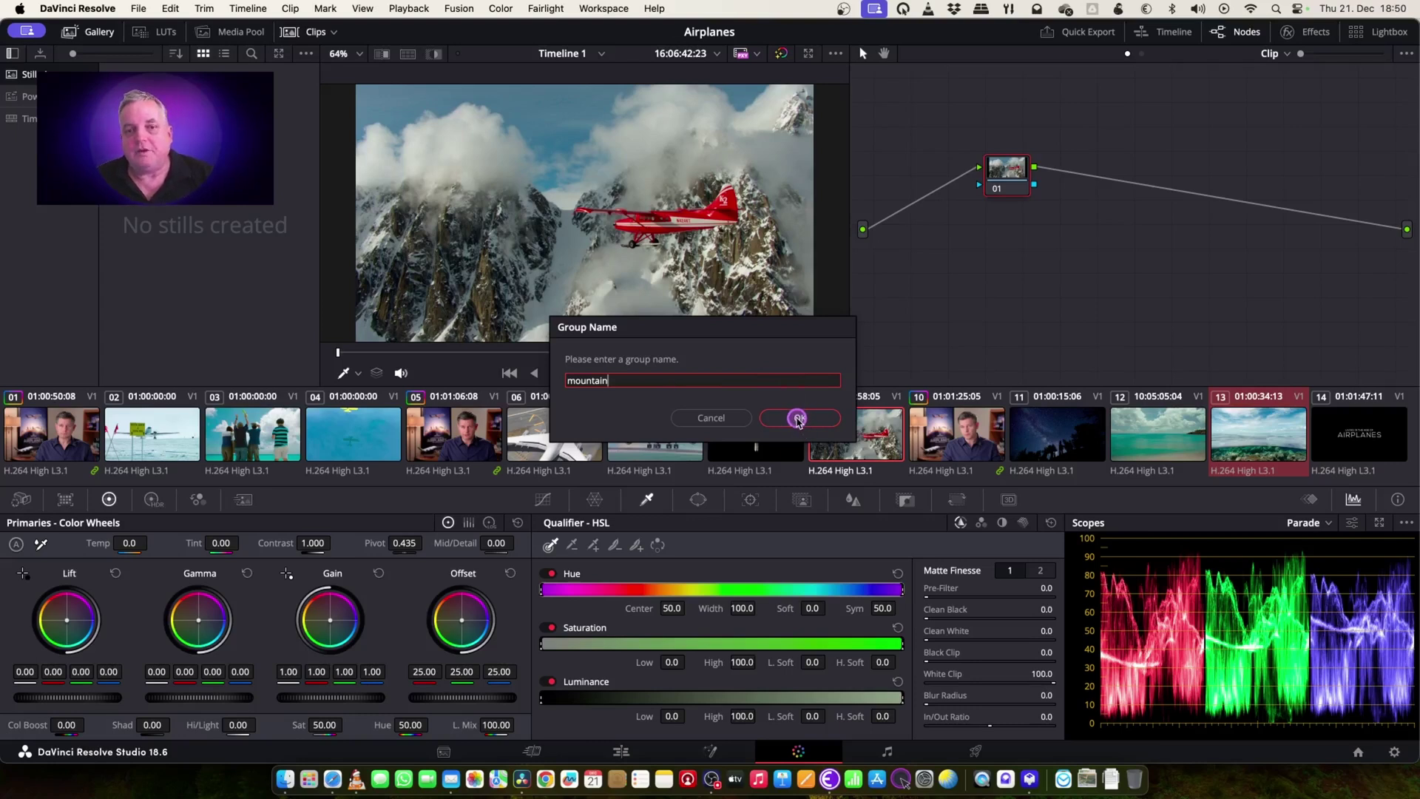
{"action": "left_click", "coordinate": [798, 418]}
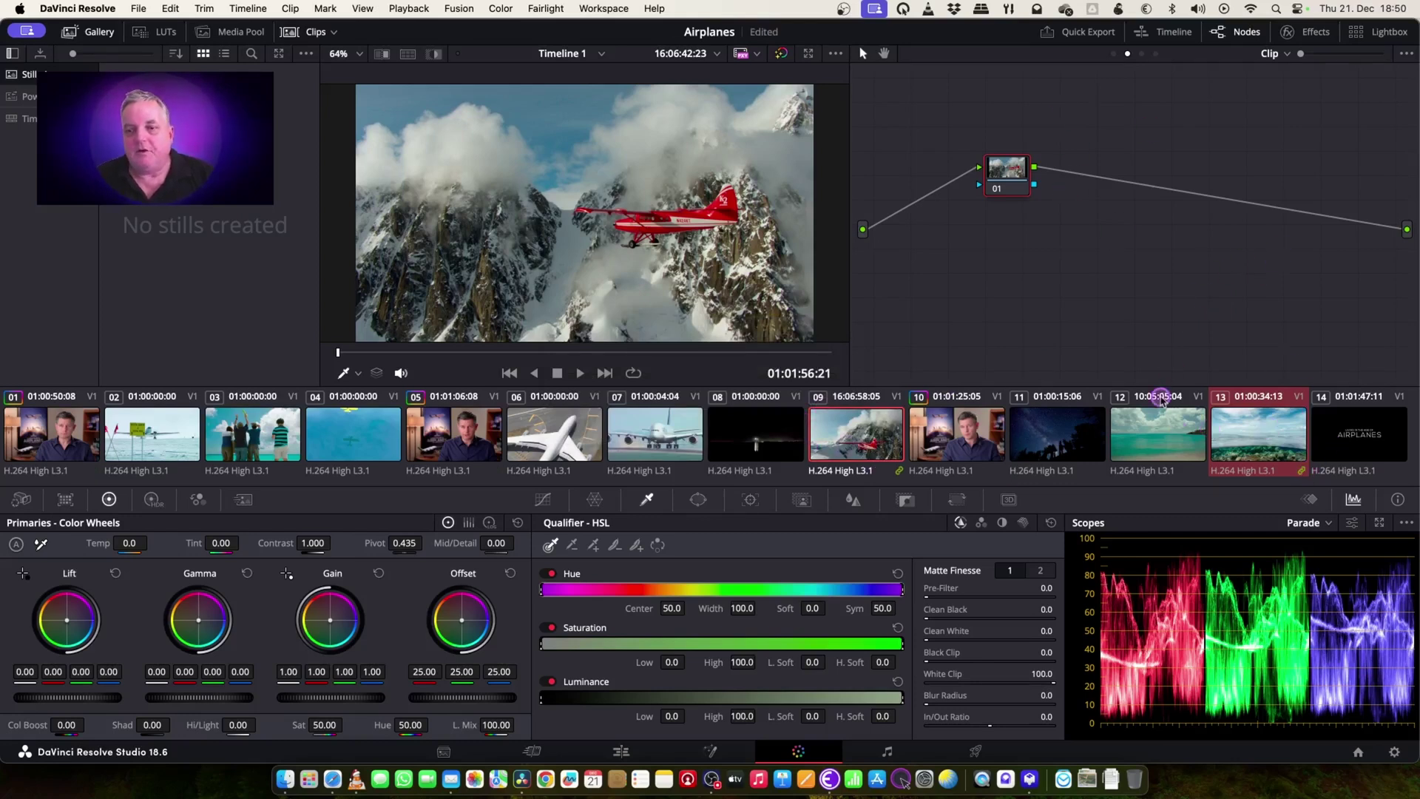
Lower clip 09's lift to -0.02 and raise gain to about 1.08, blue 1.12
{"action": "left_click", "coordinate": [863, 443]}
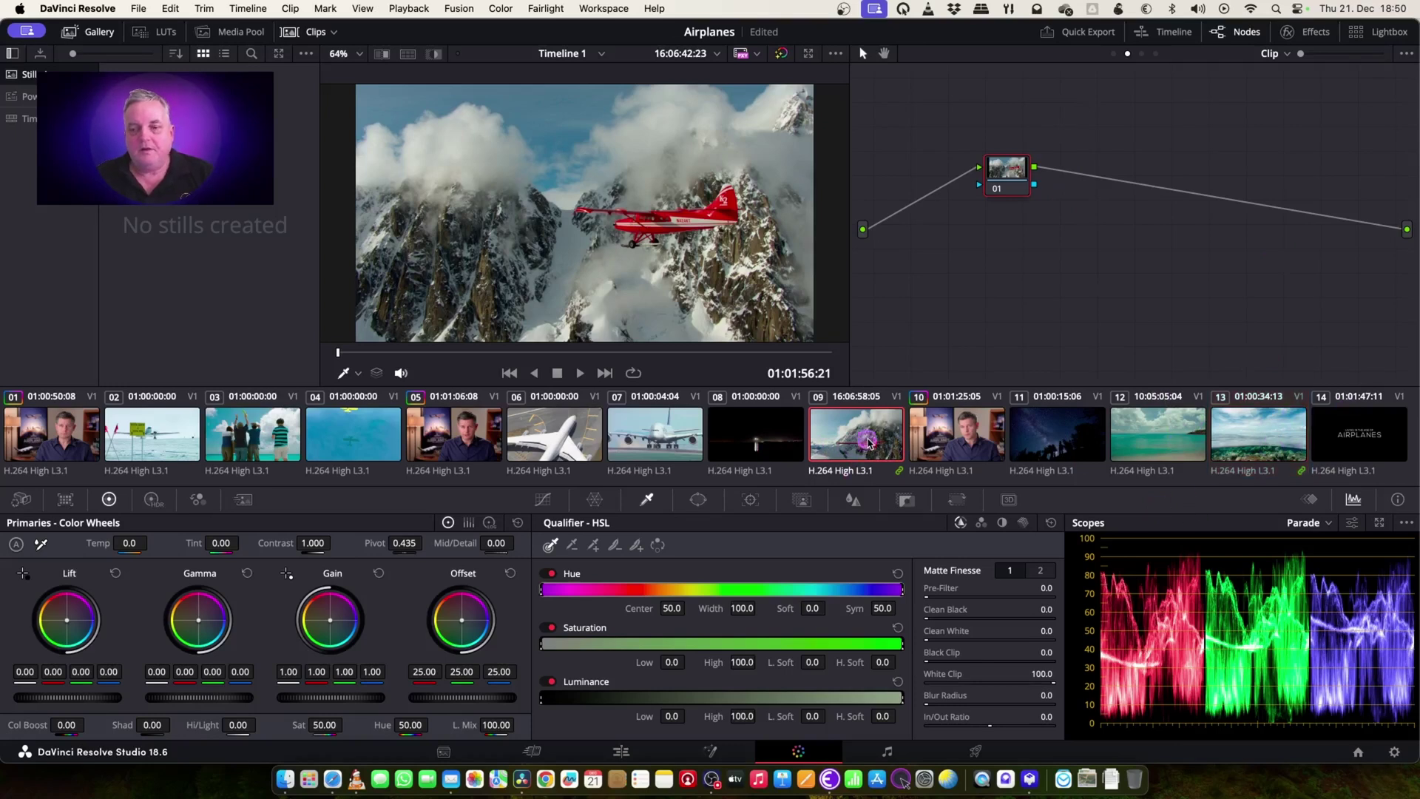
{"action": "left_click_drag", "start_coordinate": [93, 697], "coordinate": [54, 704]}
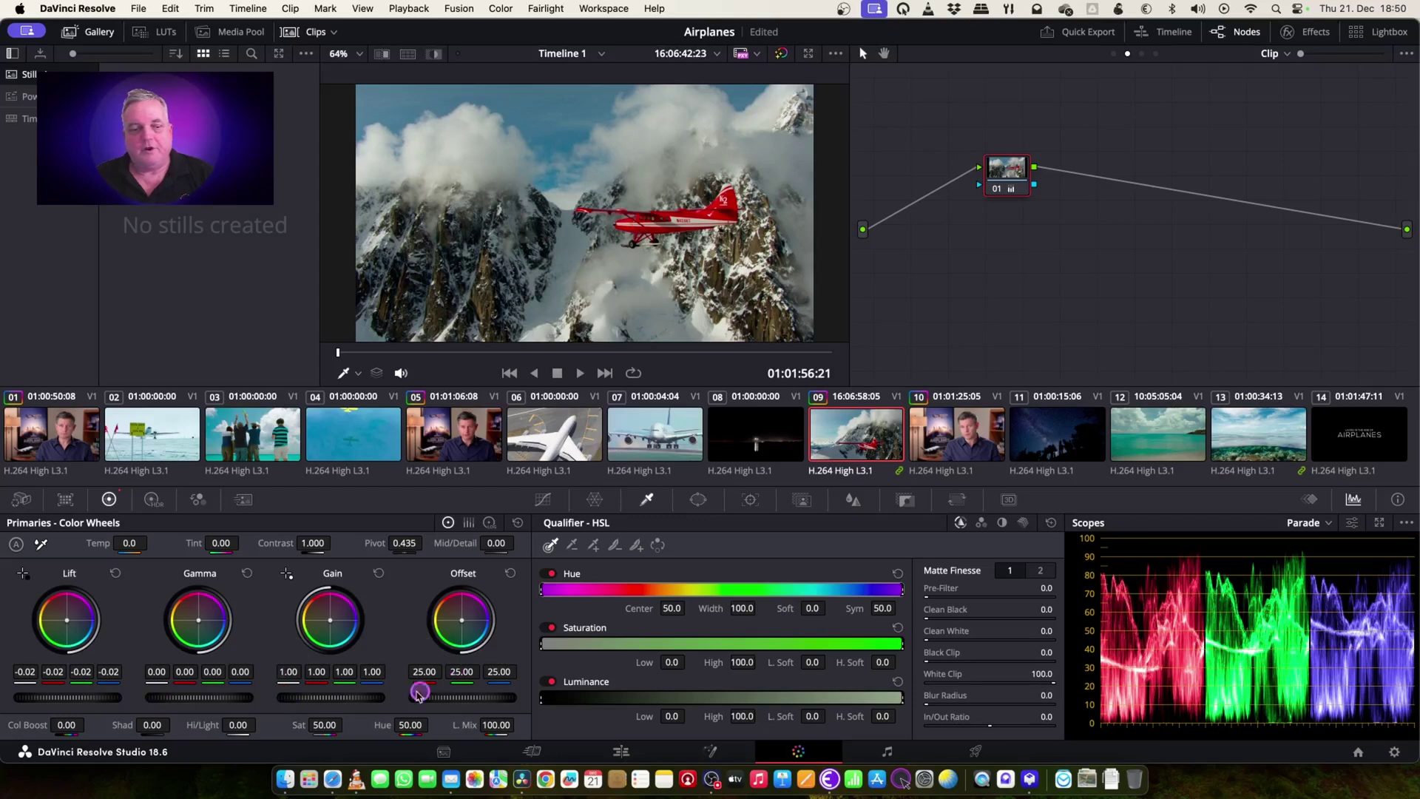
{"action": "left_click_drag", "start_coordinate": [320, 698], "coordinate": [372, 700]}
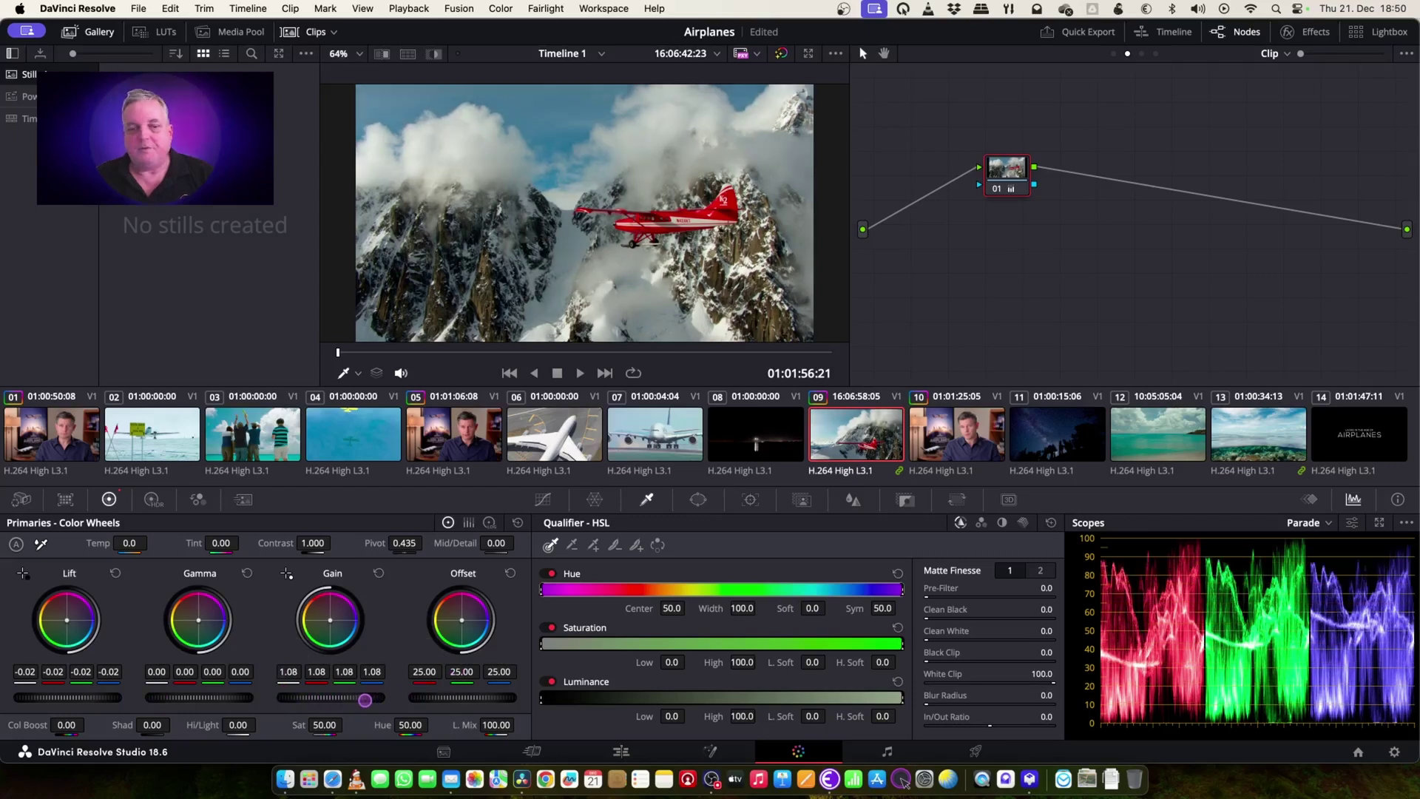
{"action": "left_click_drag", "start_coordinate": [328, 616], "coordinate": [333, 618]}
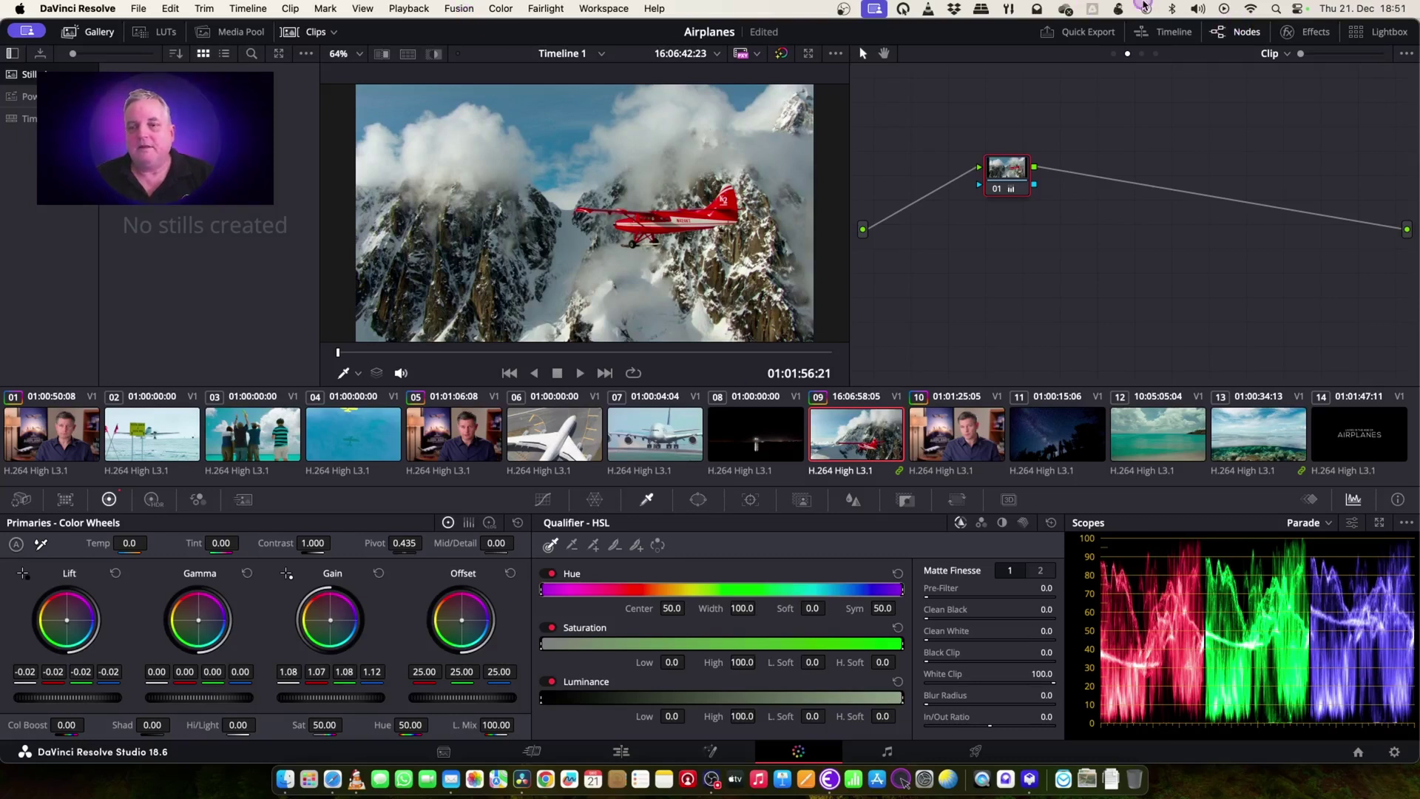
Grade clip 13's seaplane frame: cooler lift -0.02, gain 1.02, saturation 60.80
{"action": "left_click", "coordinate": [1282, 457]}
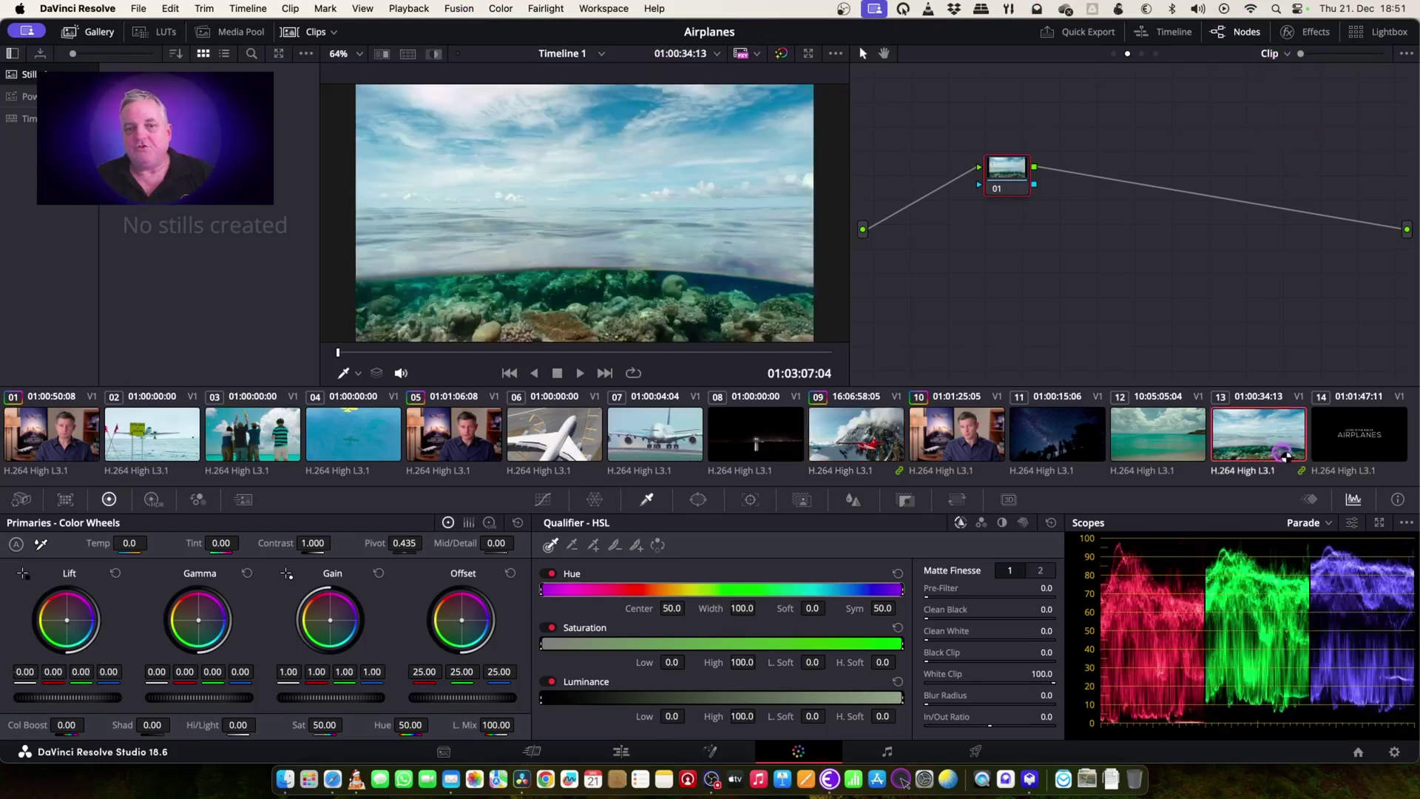
{"action": "left_click_drag", "start_coordinate": [455, 352], "coordinate": [561, 369]}
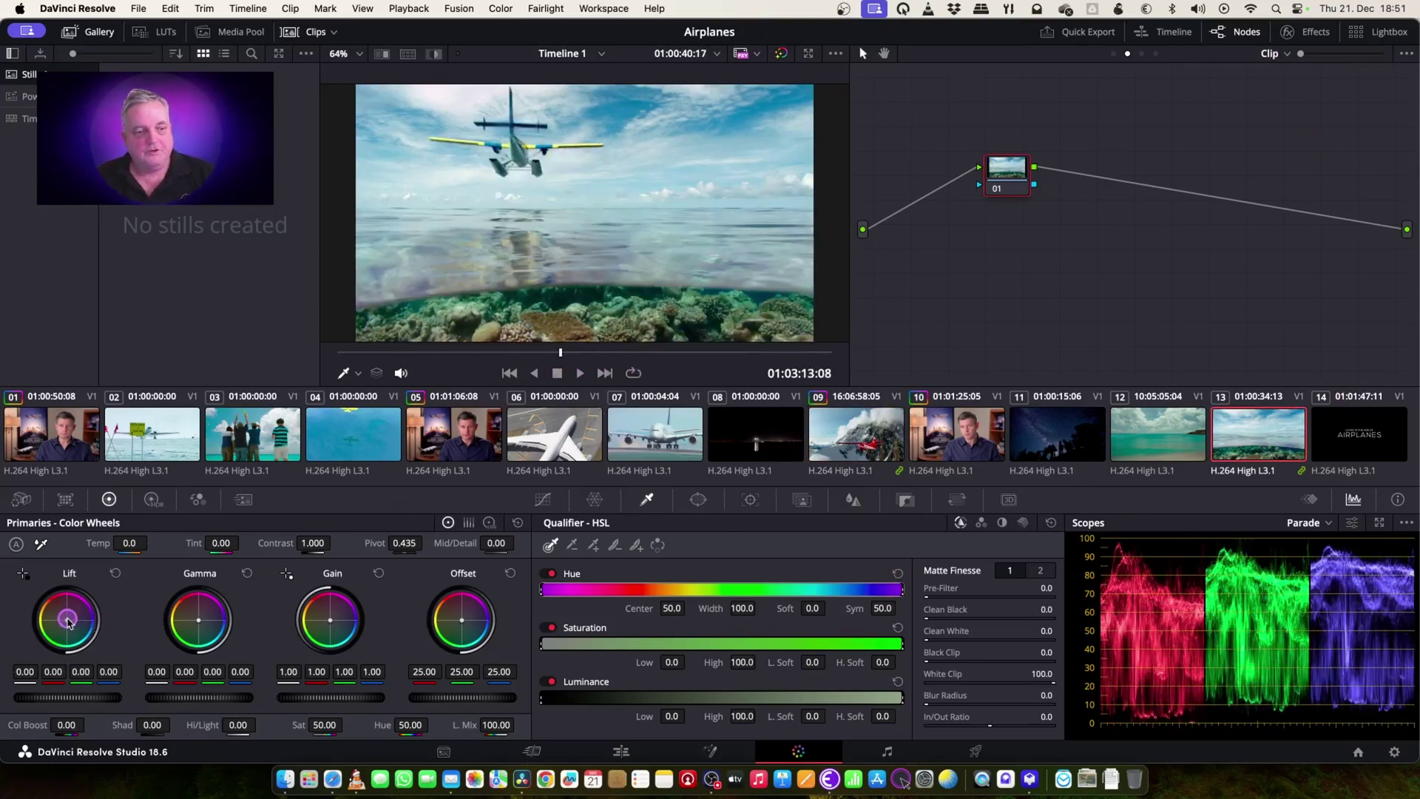
{"action": "left_click_drag", "start_coordinate": [68, 620], "coordinate": [61, 604]}
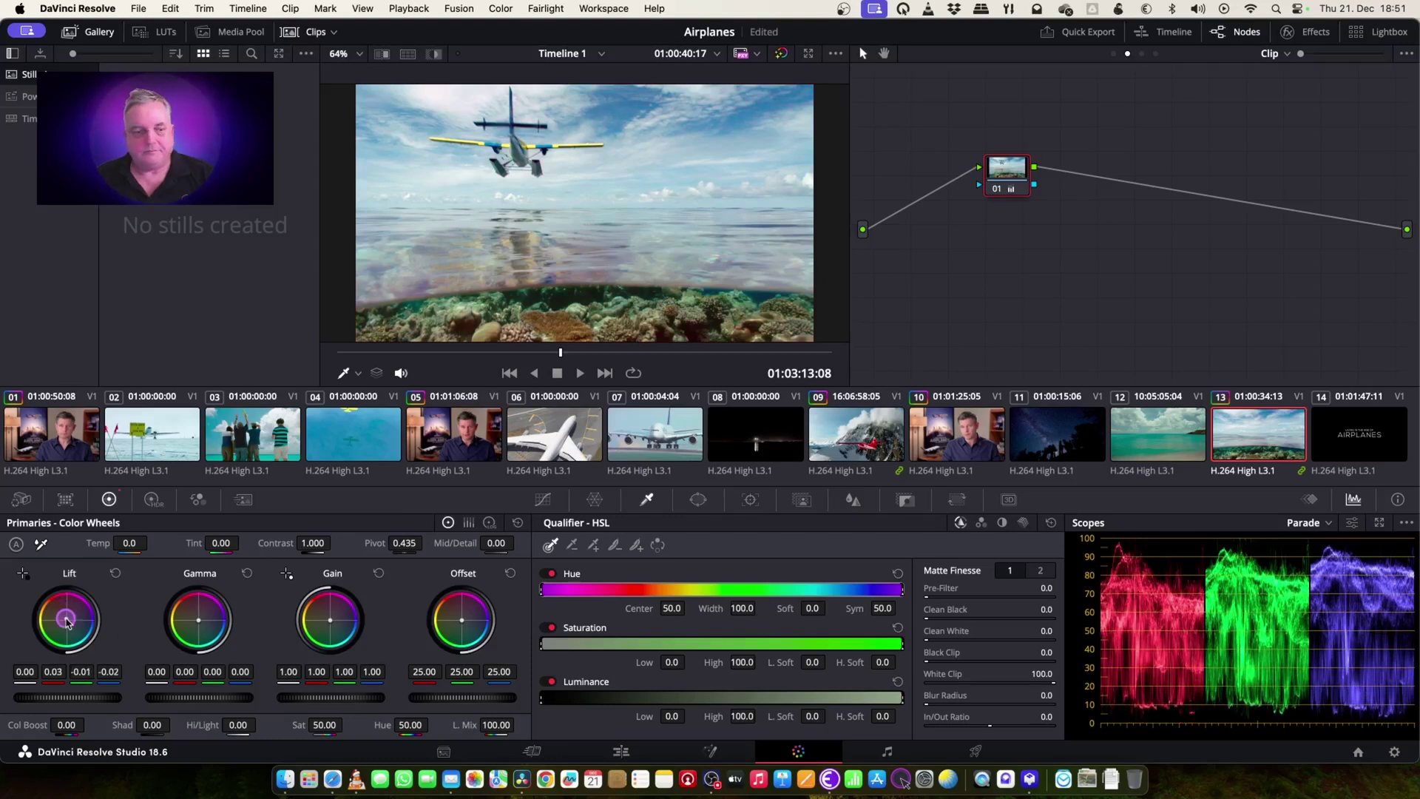
{"action": "left_click_drag", "start_coordinate": [76, 698], "coordinate": [39, 700]}
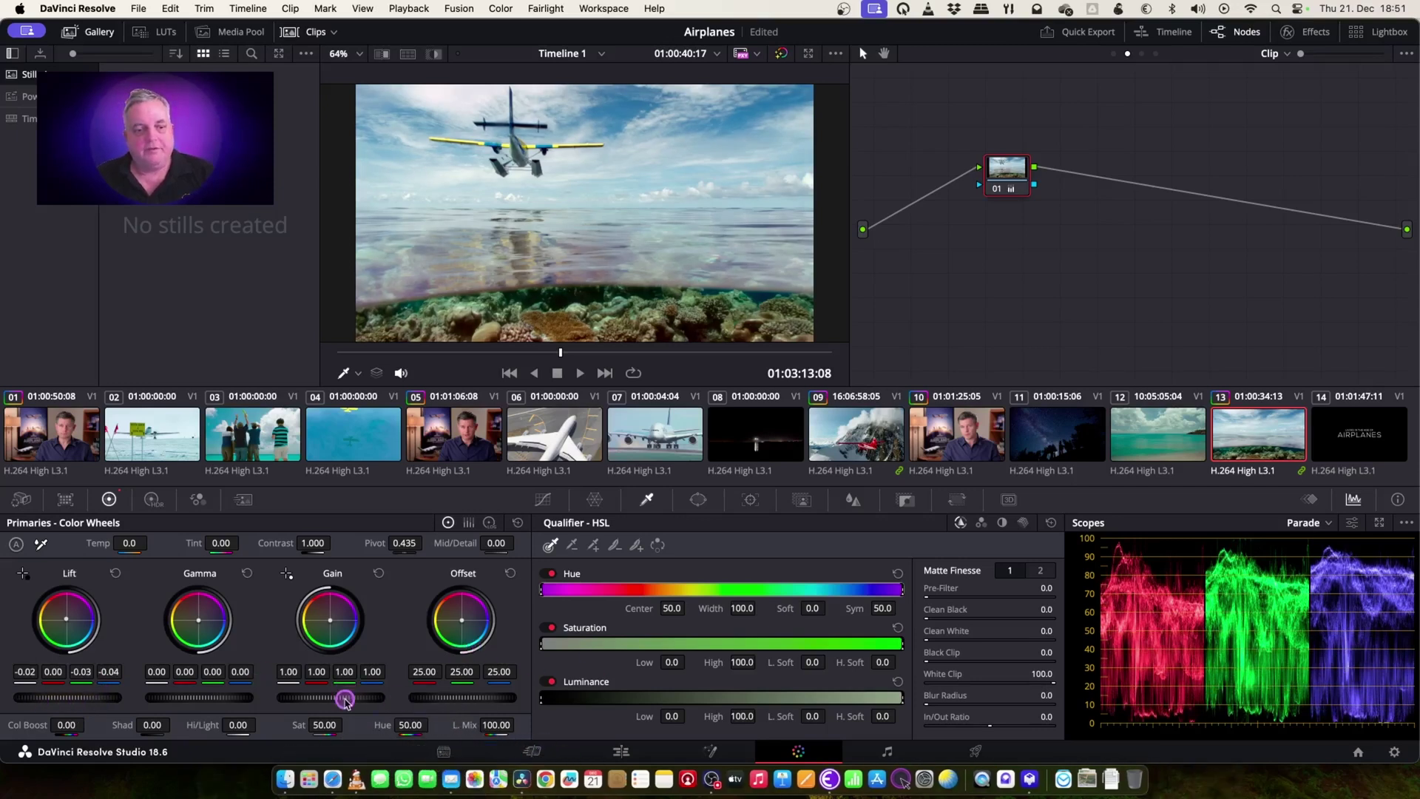
{"action": "left_click_drag", "start_coordinate": [346, 698], "coordinate": [363, 727]}
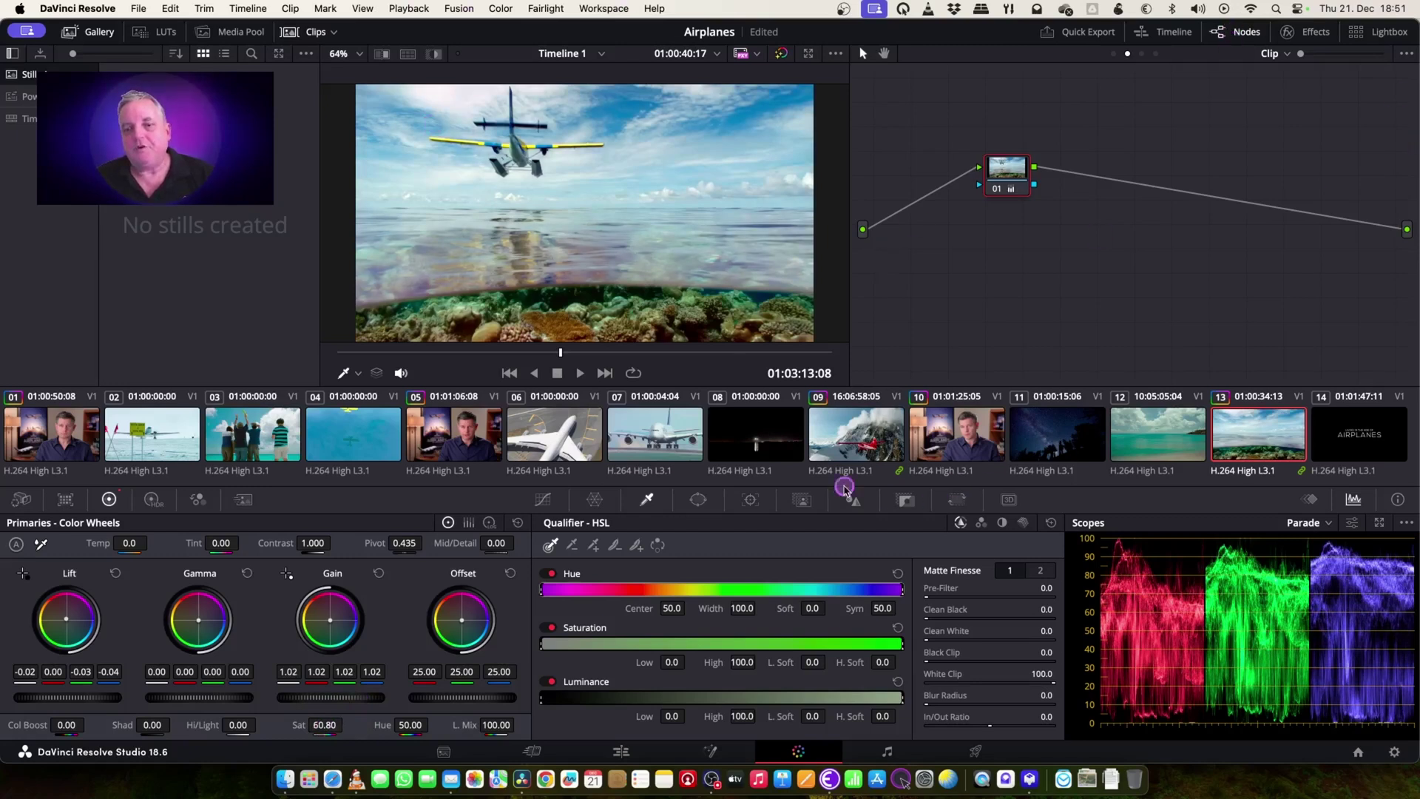
At the mountain group's Post-Clip level, set gamma to -0.05 and gain to 1.07
{"action": "left_click", "coordinate": [1267, 55]}
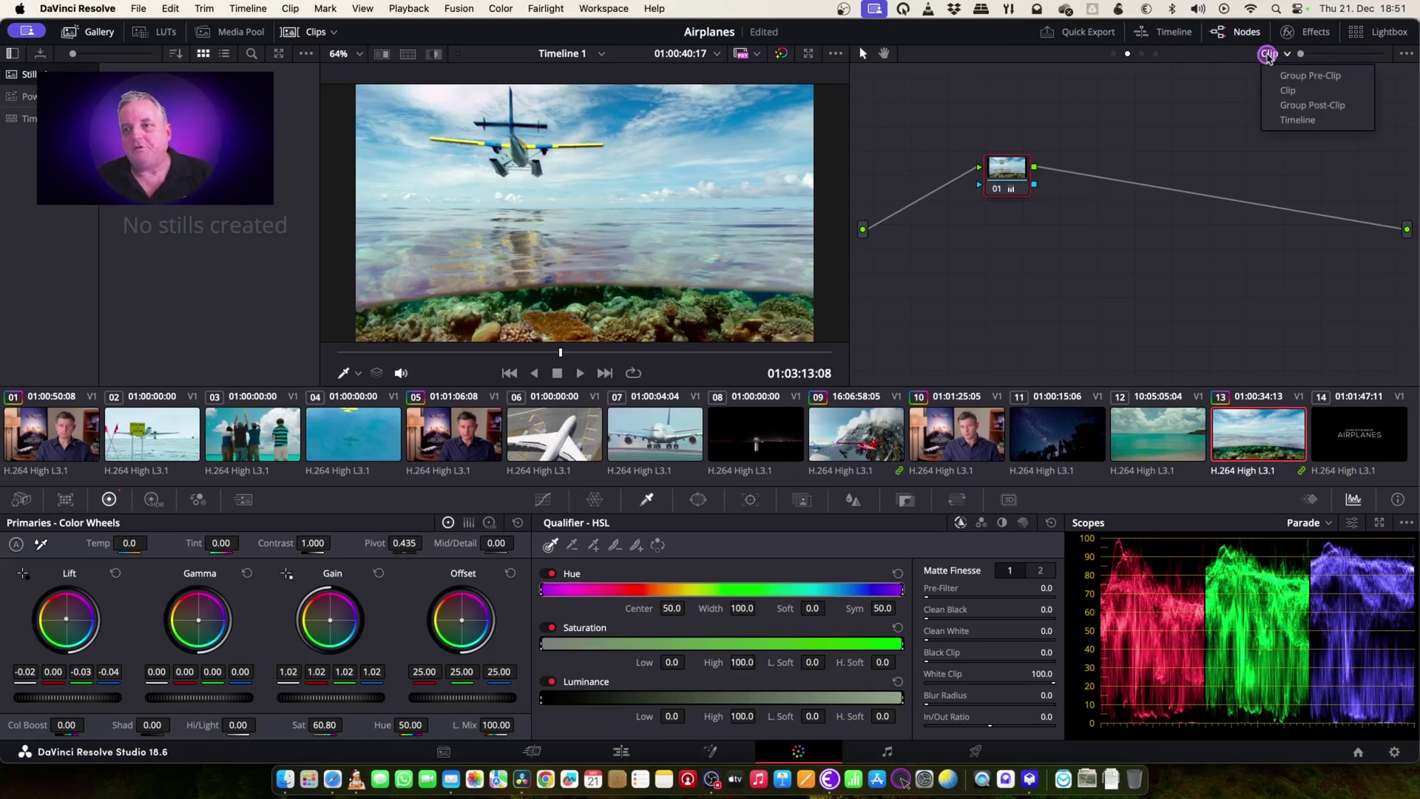
{"action": "left_click", "coordinate": [1315, 109]}
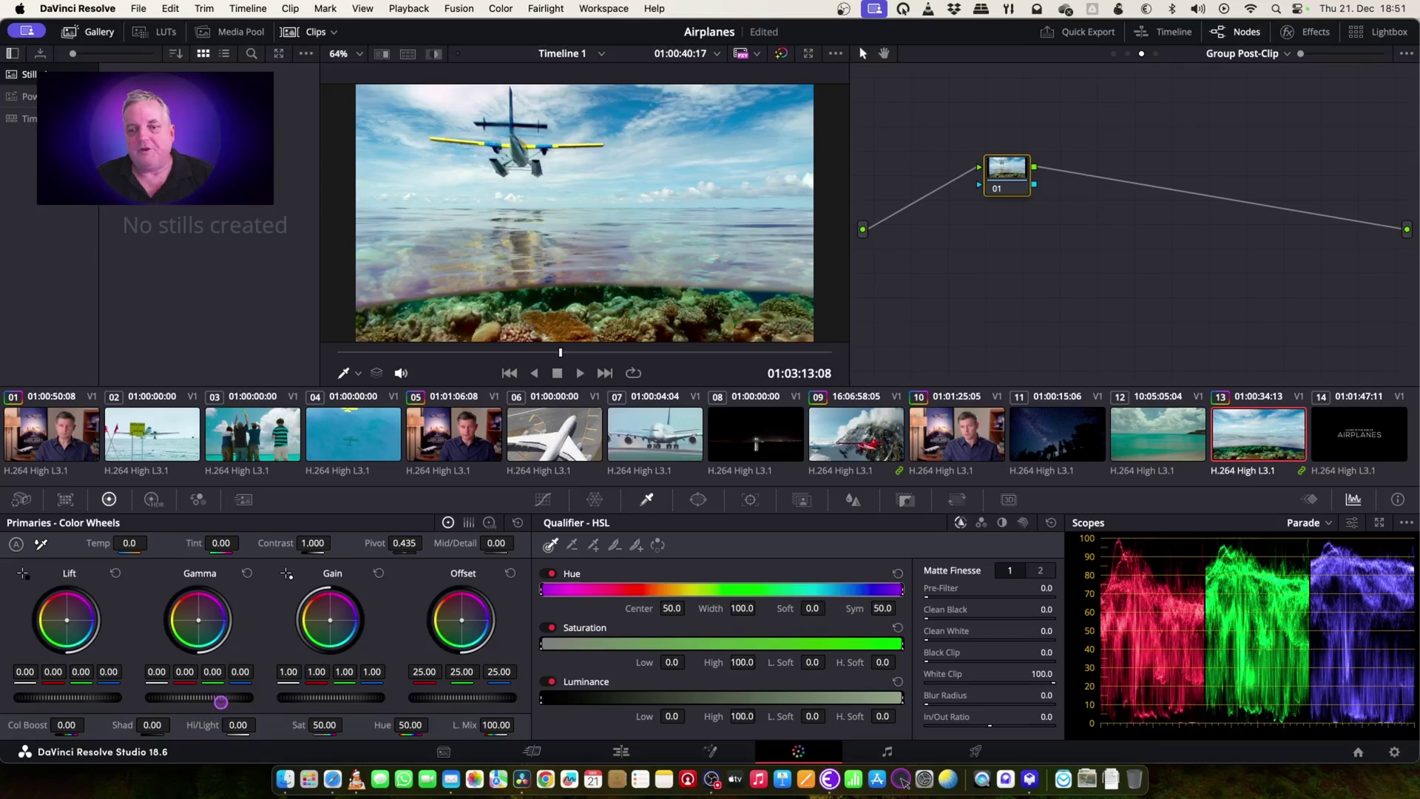
{"action": "left_click_drag", "start_coordinate": [220, 701], "coordinate": [169, 699]}
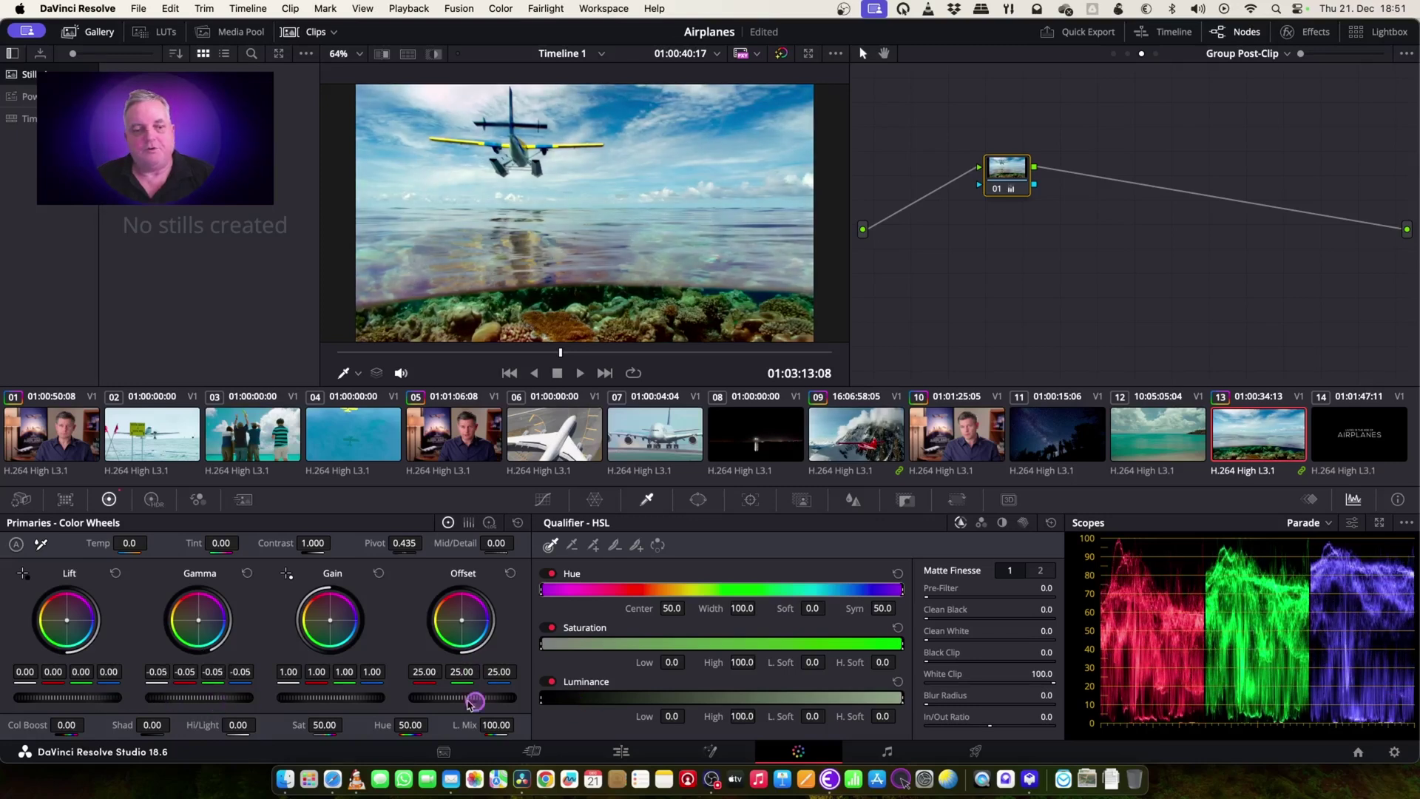
{"action": "left_click_drag", "start_coordinate": [339, 697], "coordinate": [377, 699]}
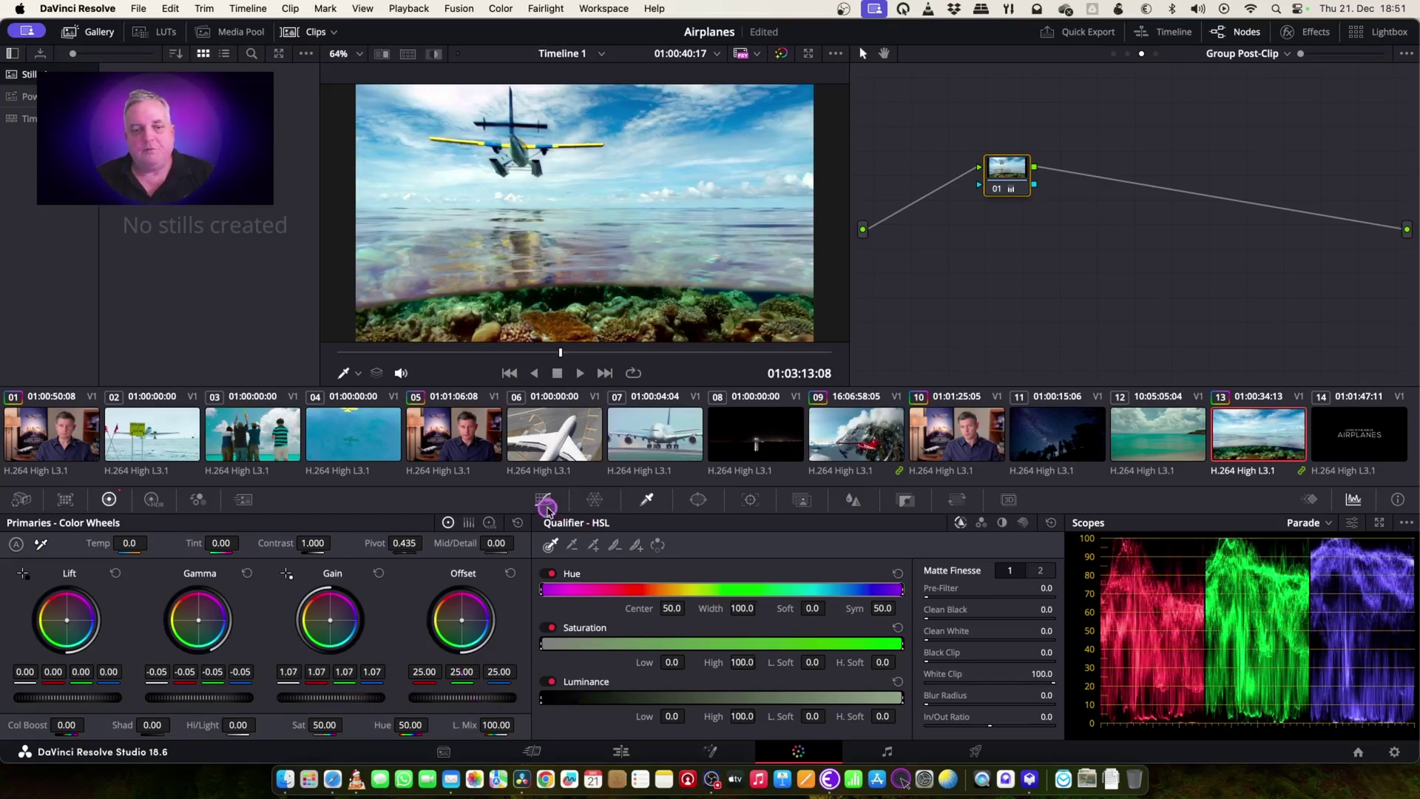
Set Soft Clip low softness 18.0 and high softness 51.0, then check clip 09
{"action": "left_click", "coordinate": [543, 499]}
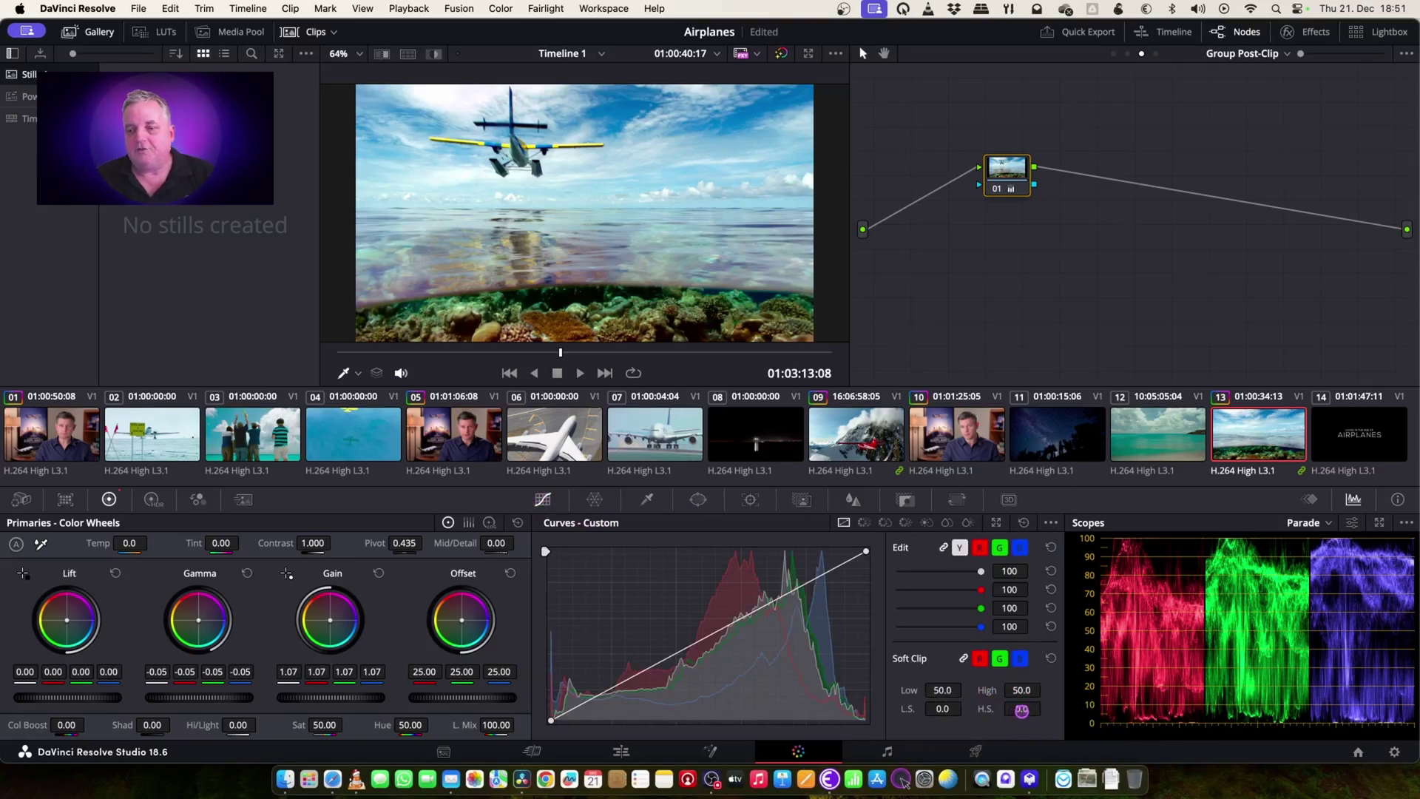
{"action": "left_click_drag", "start_coordinate": [1021, 710], "coordinate": [1065, 710]}
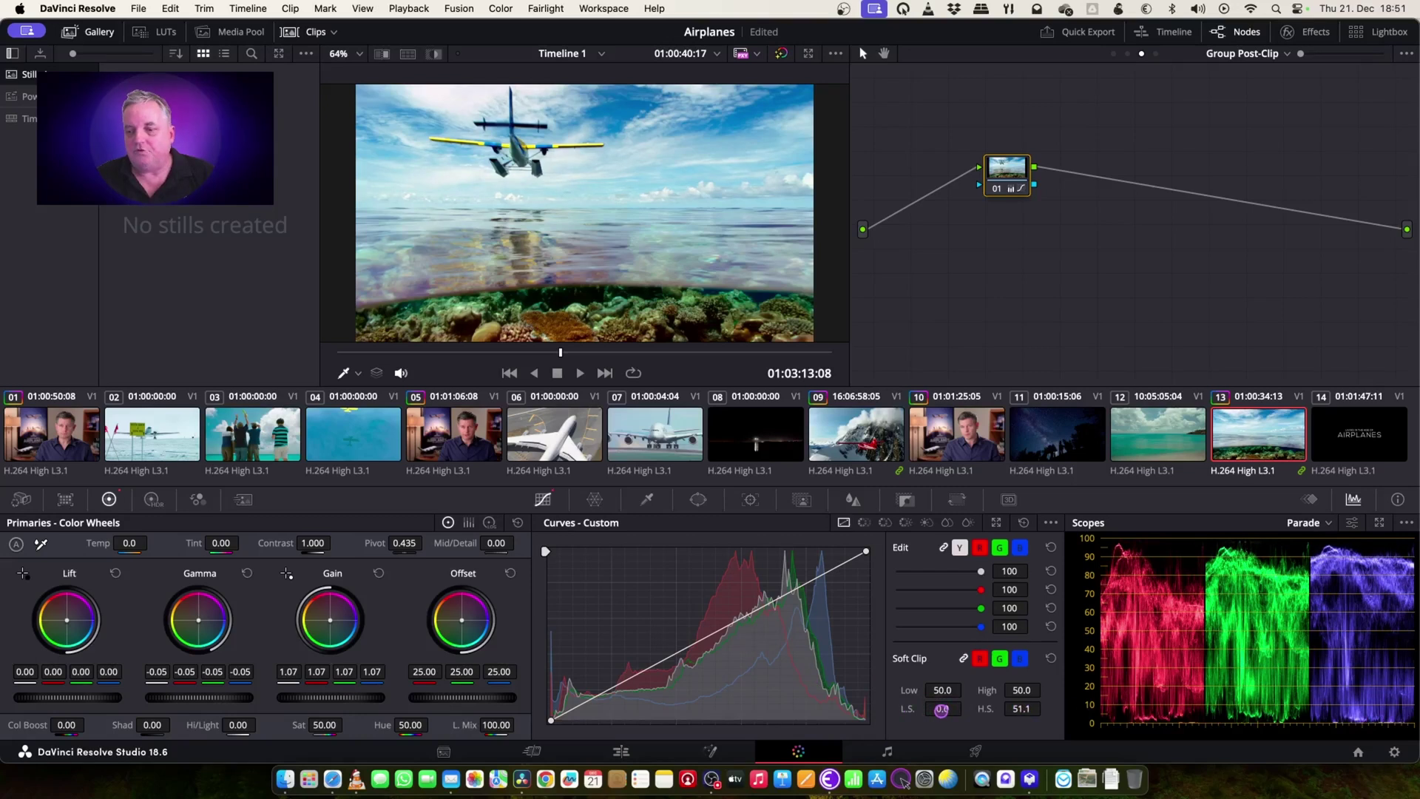
{"action": "left_click_drag", "start_coordinate": [940, 710], "coordinate": [1071, 723]}
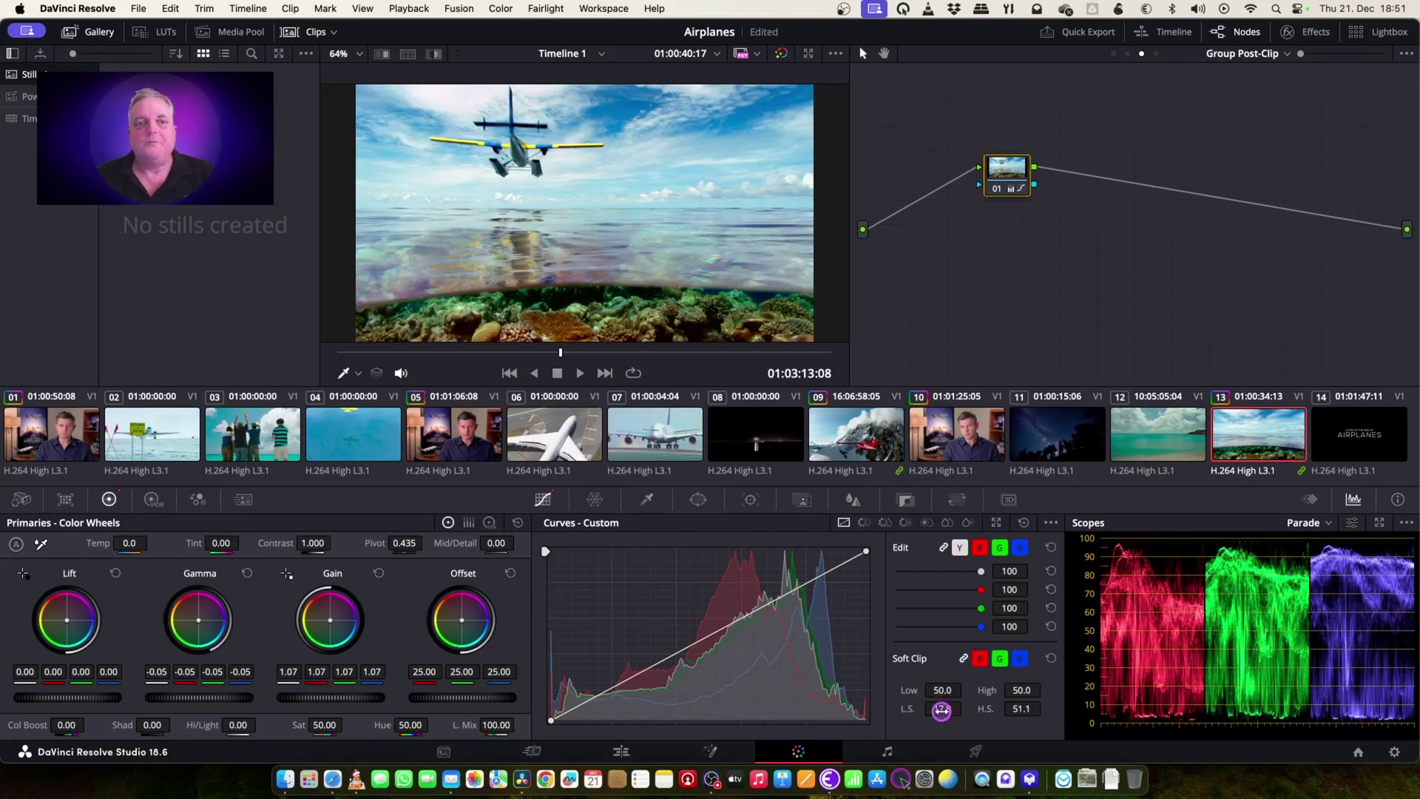
{"action": "left_click", "coordinate": [855, 438]}
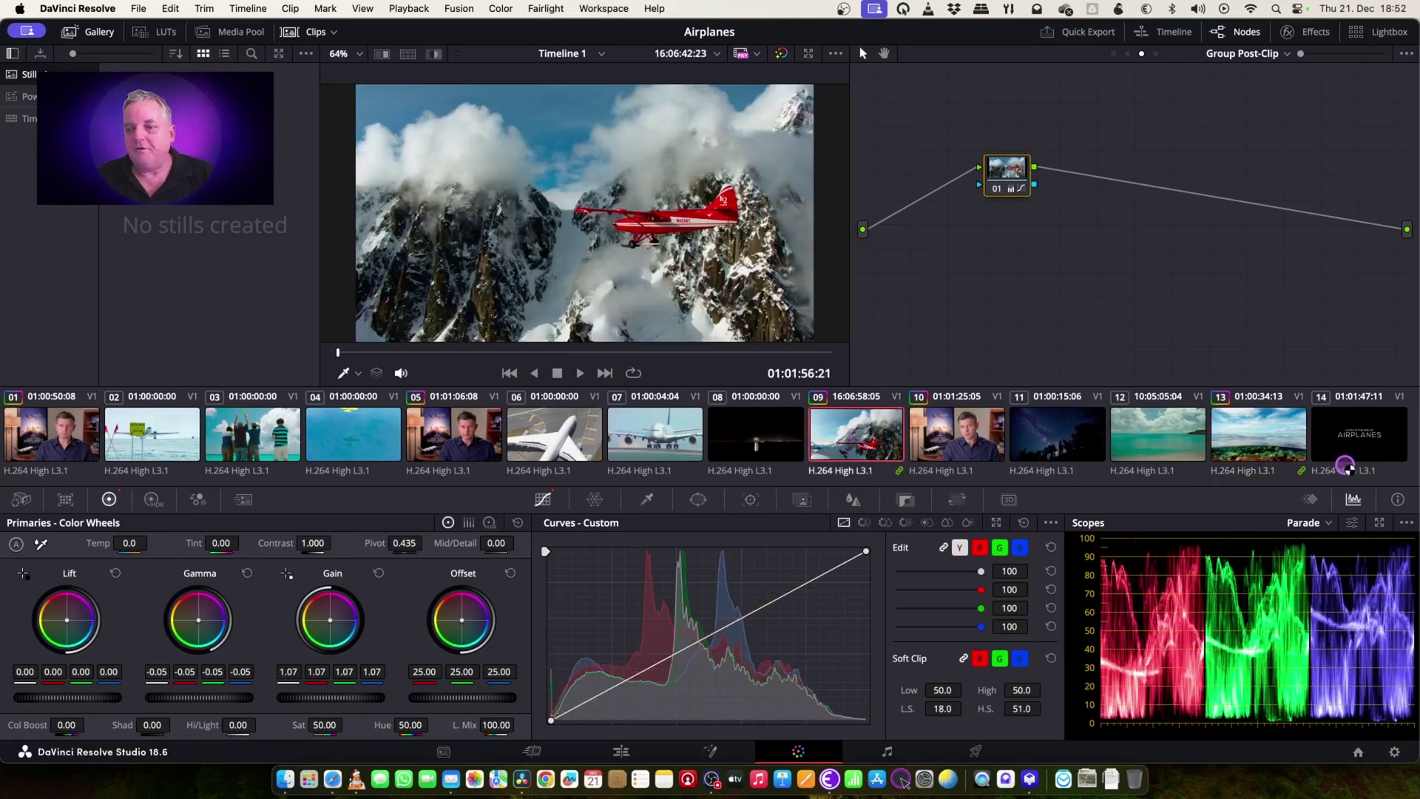
Review the mountain group grade on reef clip 13, then select beach clip 03
{"action": "left_click", "coordinate": [1257, 433]}
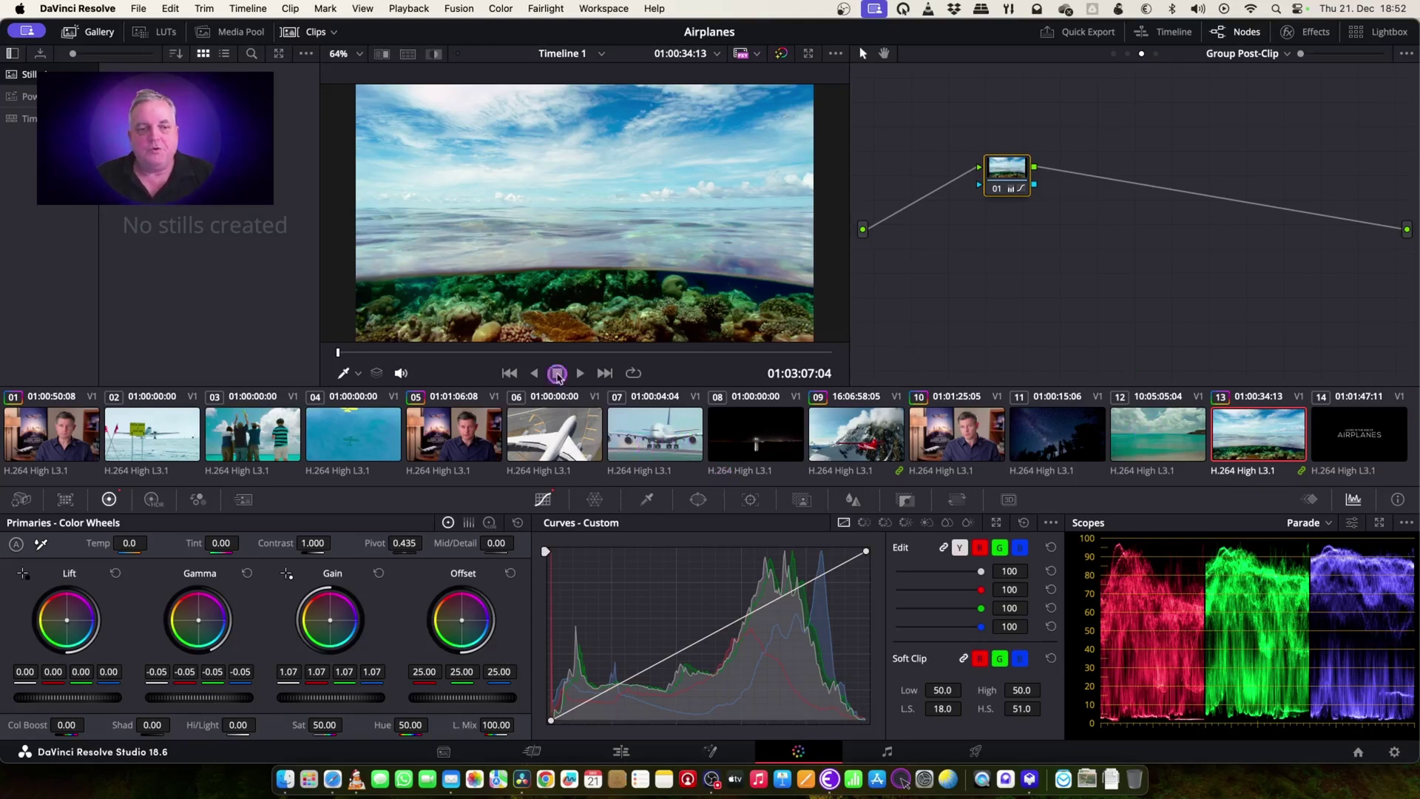
{"action": "left_click", "coordinate": [245, 435]}
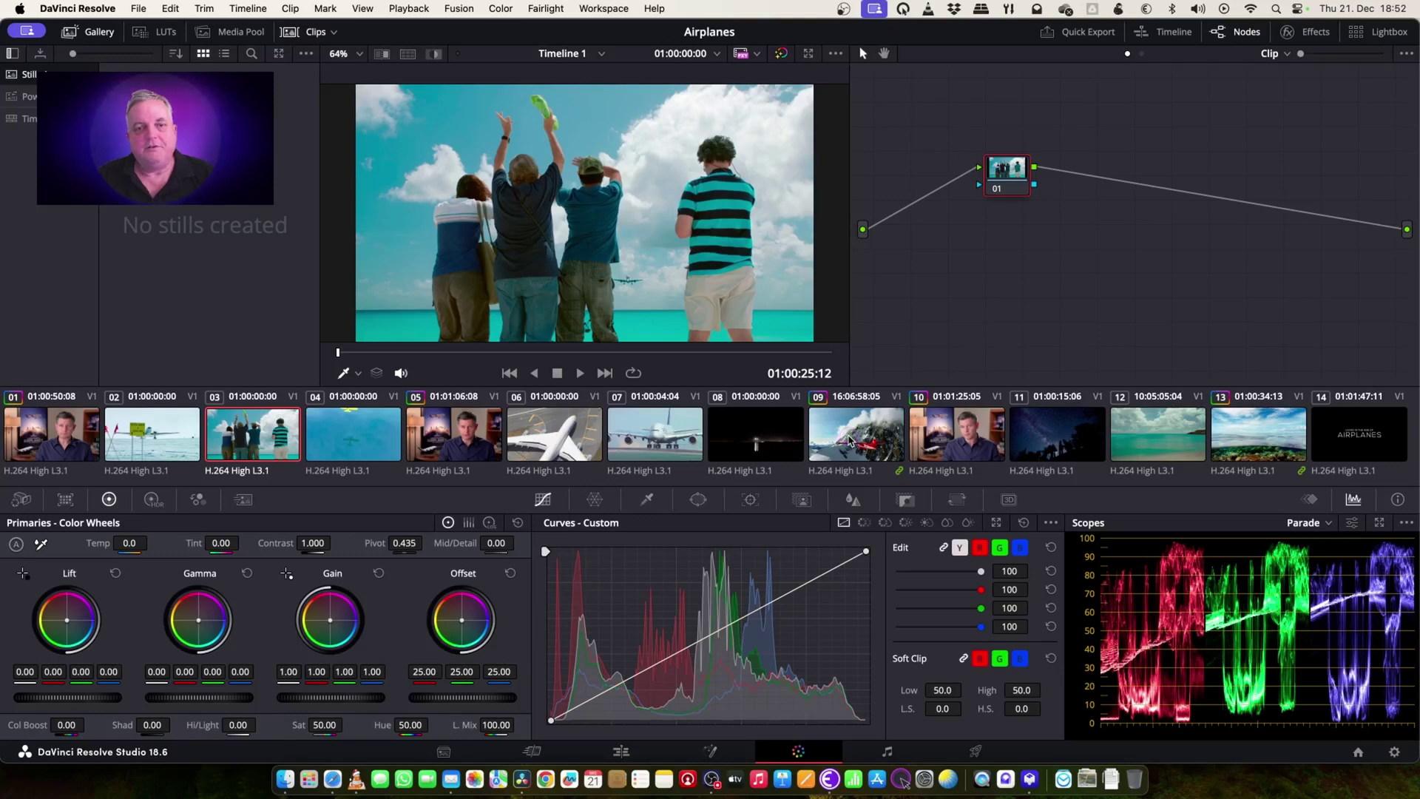
Apply the earlier clip's grade to beach clip 03
{"action": "key", "text": "alt+shift+c"}
{"action": "left_click", "coordinate": [1053, 126]}
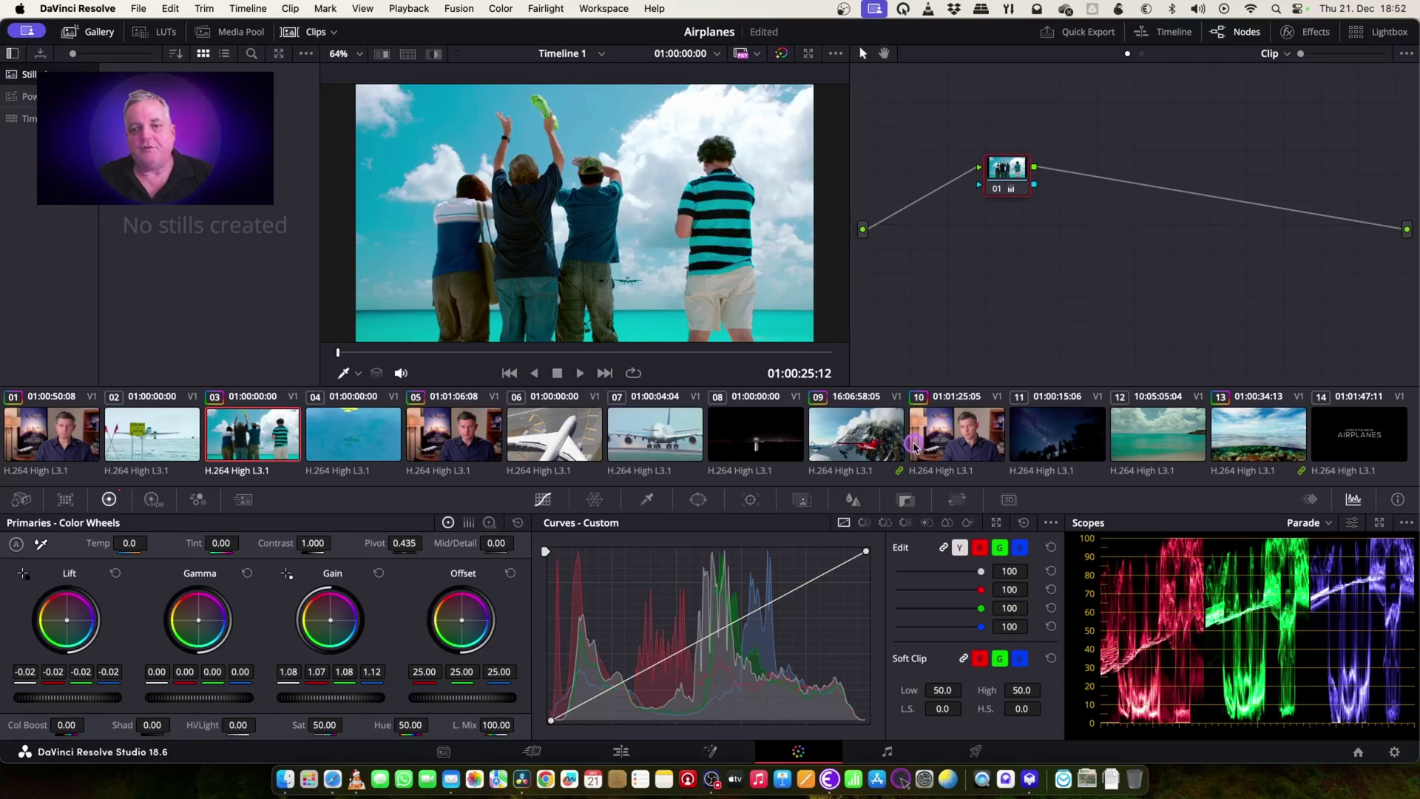
{"action": "left_click", "coordinate": [877, 450]}
{"action": "left_click", "coordinate": [225, 426]}
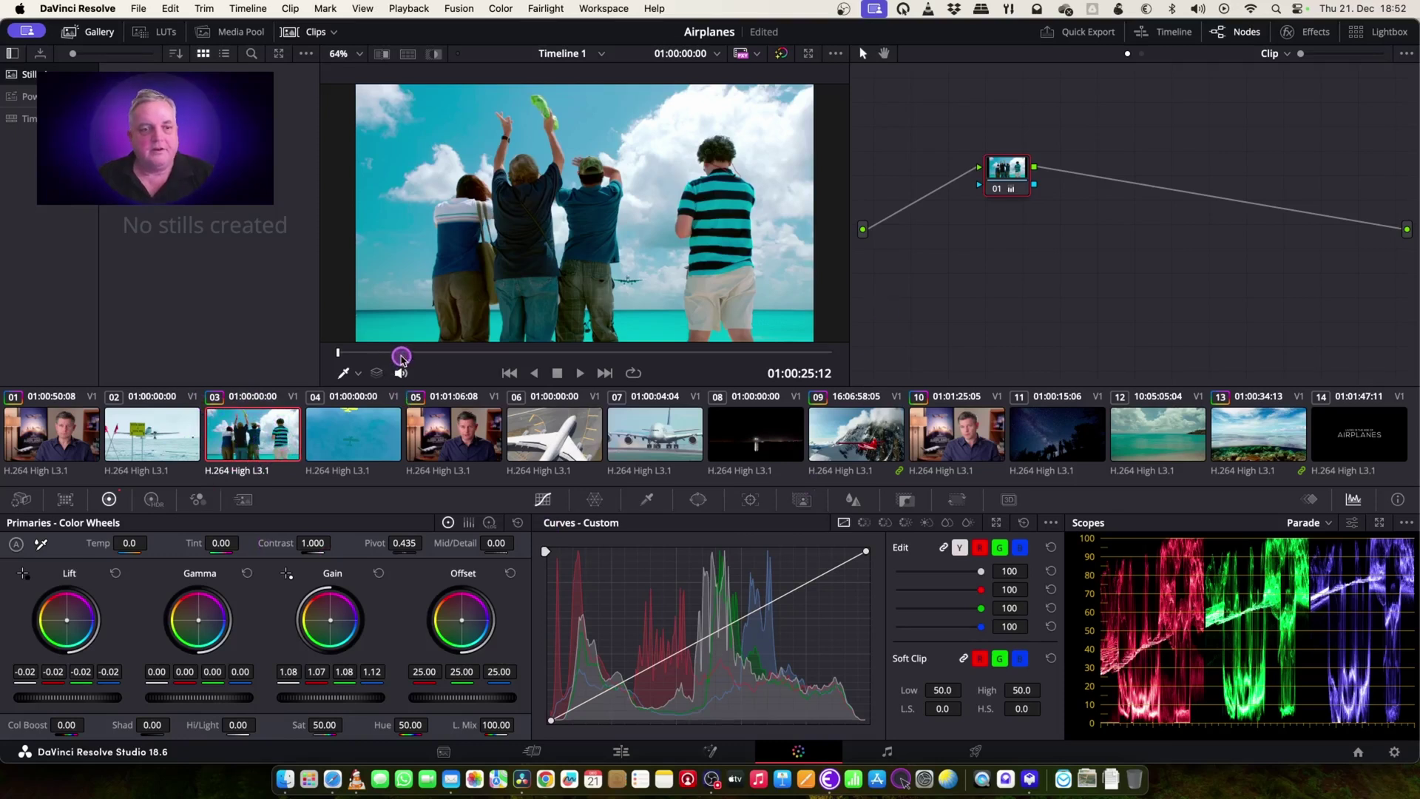
Nudge clip 03's shadow balance and lower its gain slightly, then load clip 02
{"action": "left_click_drag", "start_coordinate": [399, 354], "coordinate": [514, 355]}
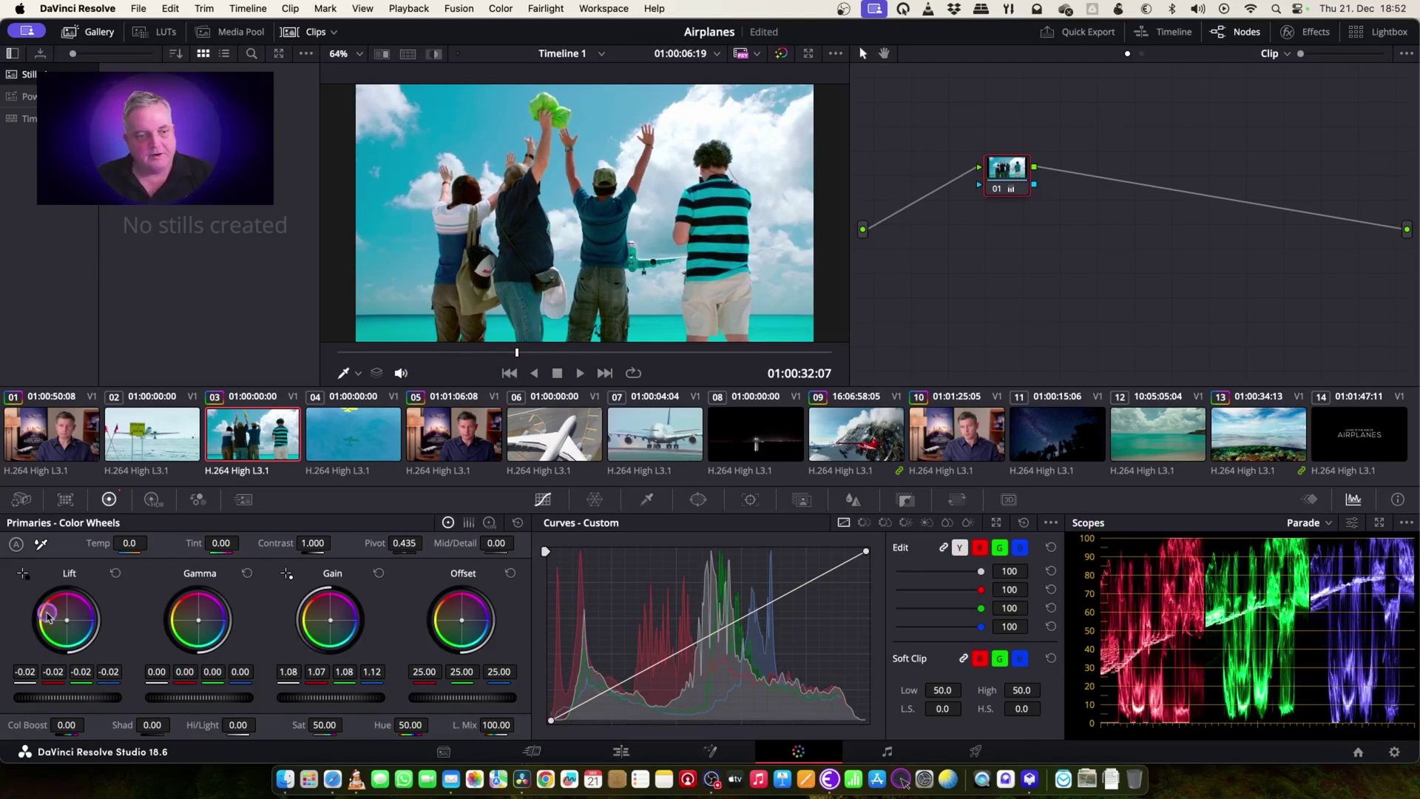
{"action": "left_click_drag", "start_coordinate": [67, 620], "coordinate": [76, 611]}
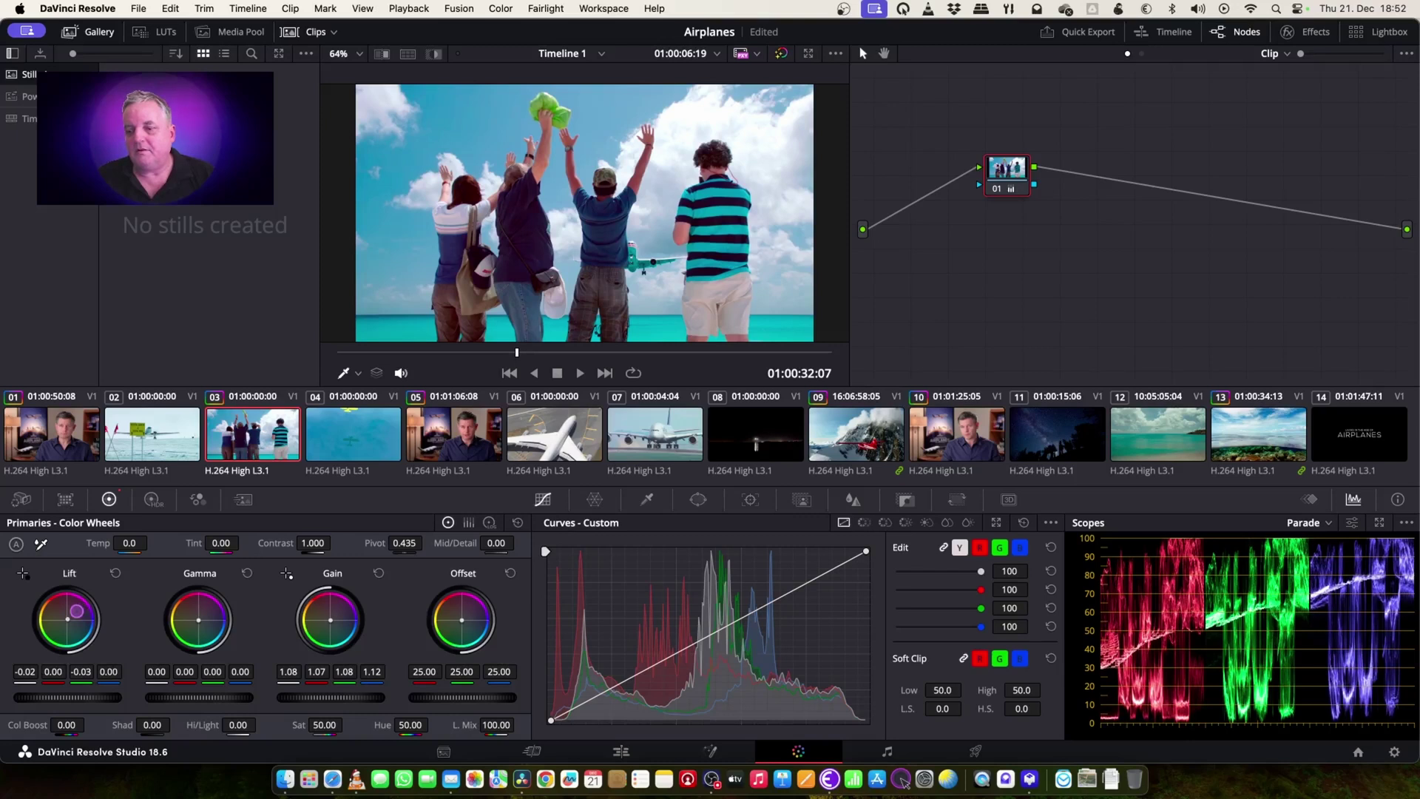
{"action": "left_click_drag", "start_coordinate": [348, 696], "coordinate": [293, 696]}
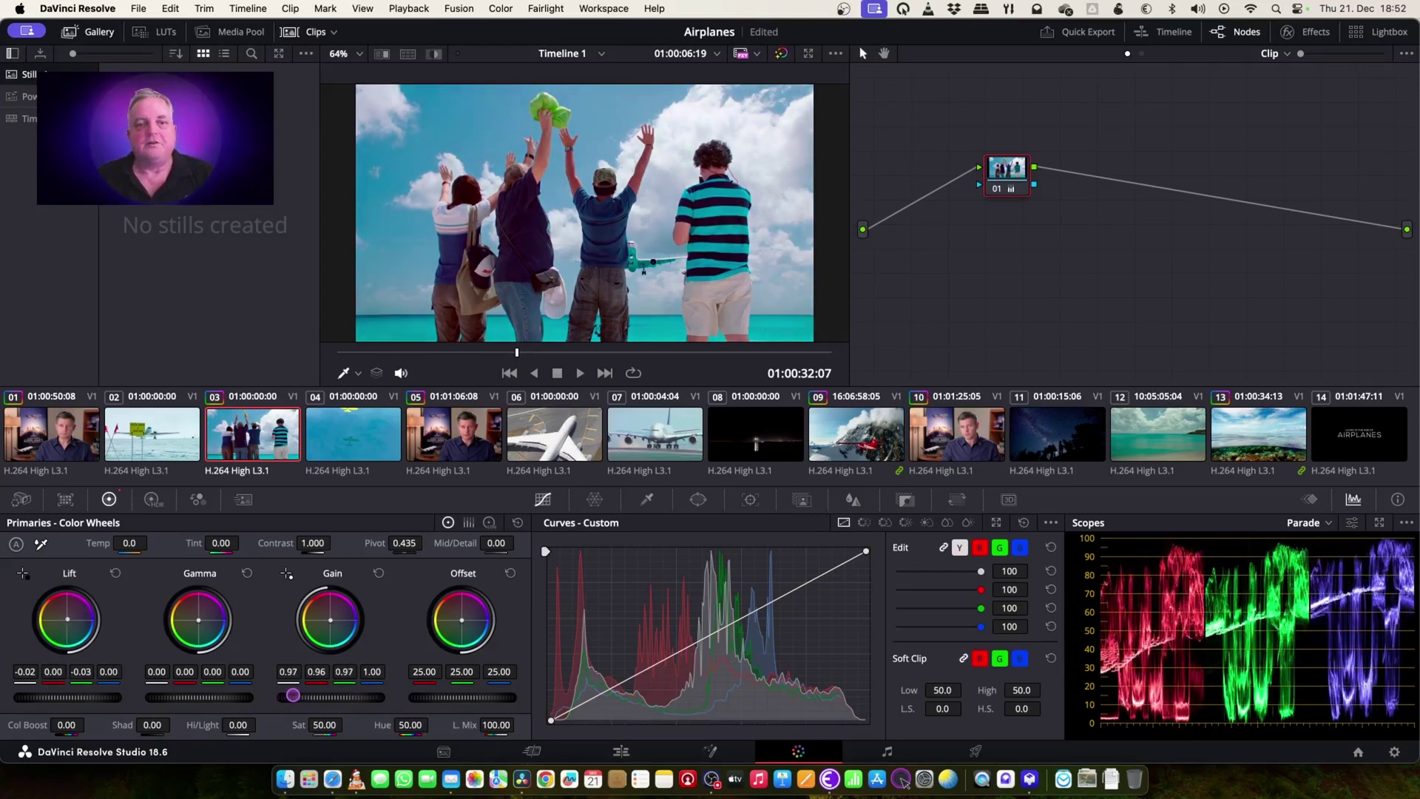
{"action": "left_click", "coordinate": [150, 447]}
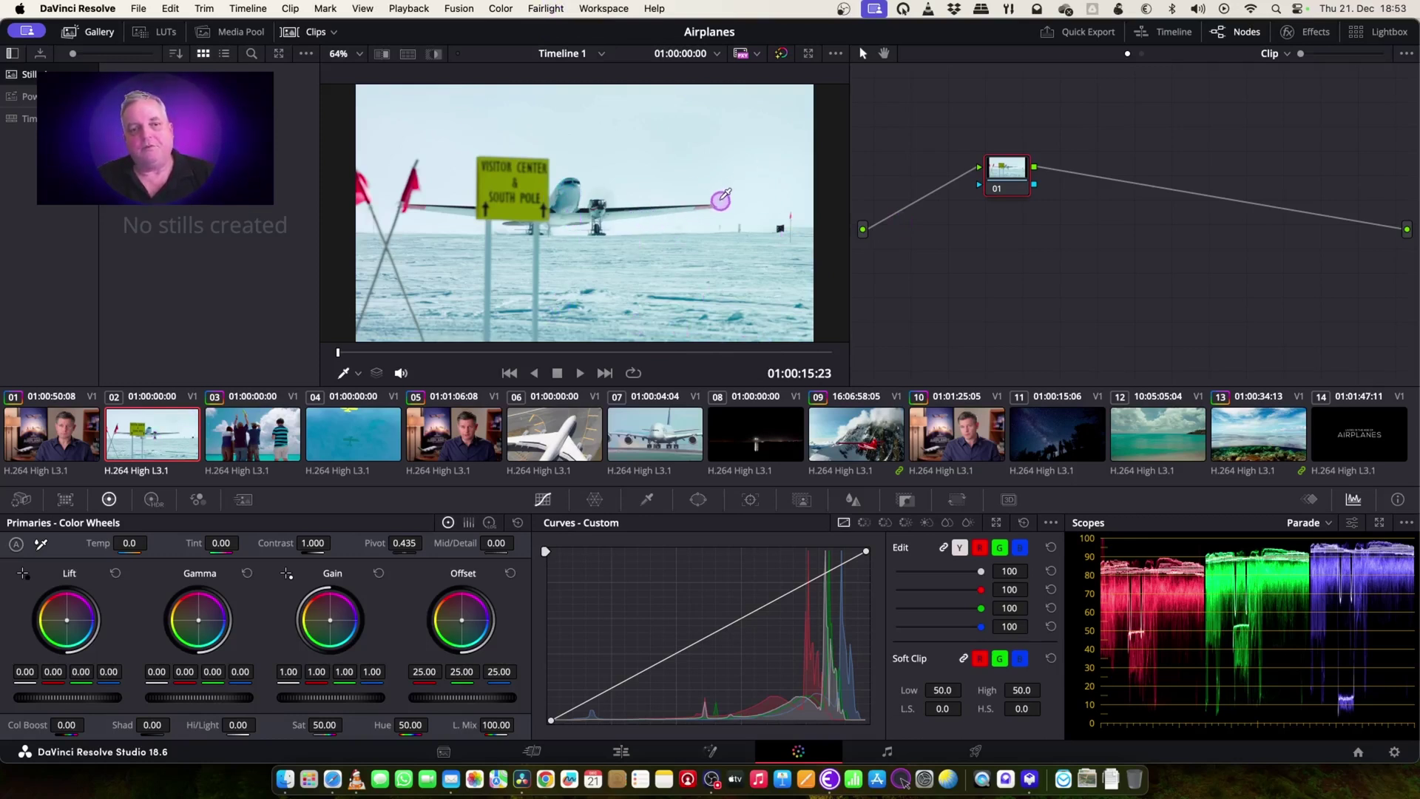
Set clip 02's black and white points with the Lift and Gain pickers in the viewer
{"action": "scroll", "coordinate": [727, 194], "scroll_direction": "up", "scroll_amount": 8}
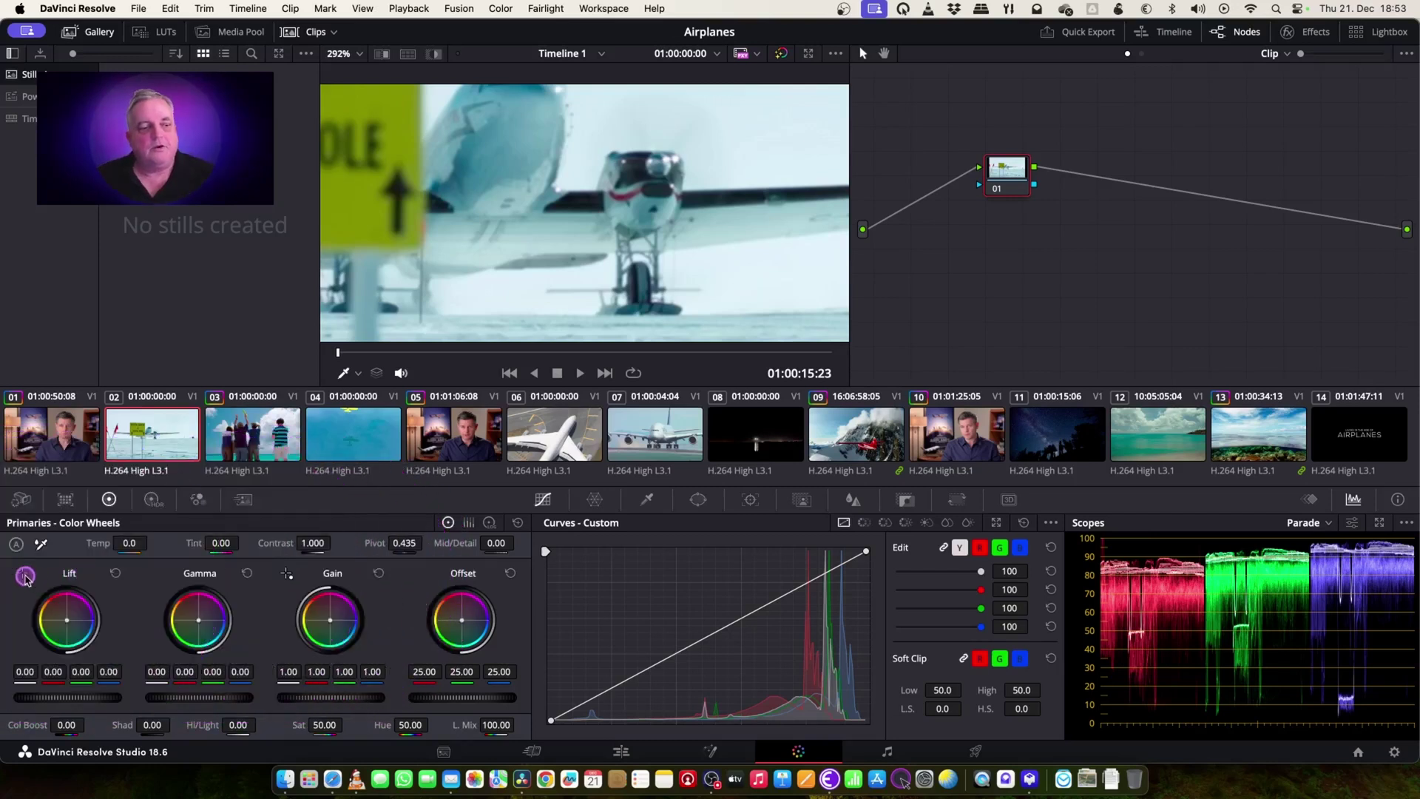
{"action": "left_click", "coordinate": [22, 572]}
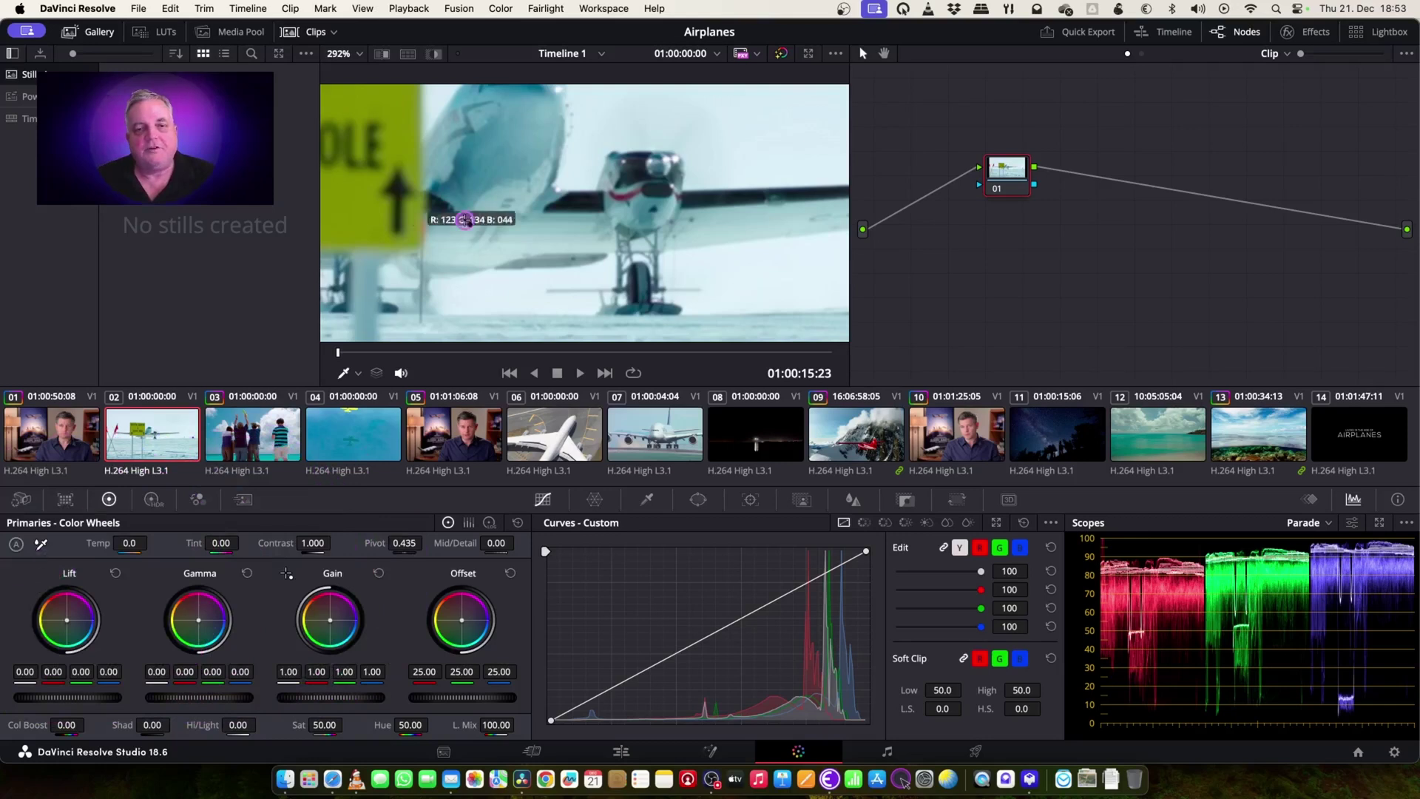
{"action": "left_click", "coordinate": [584, 198]}
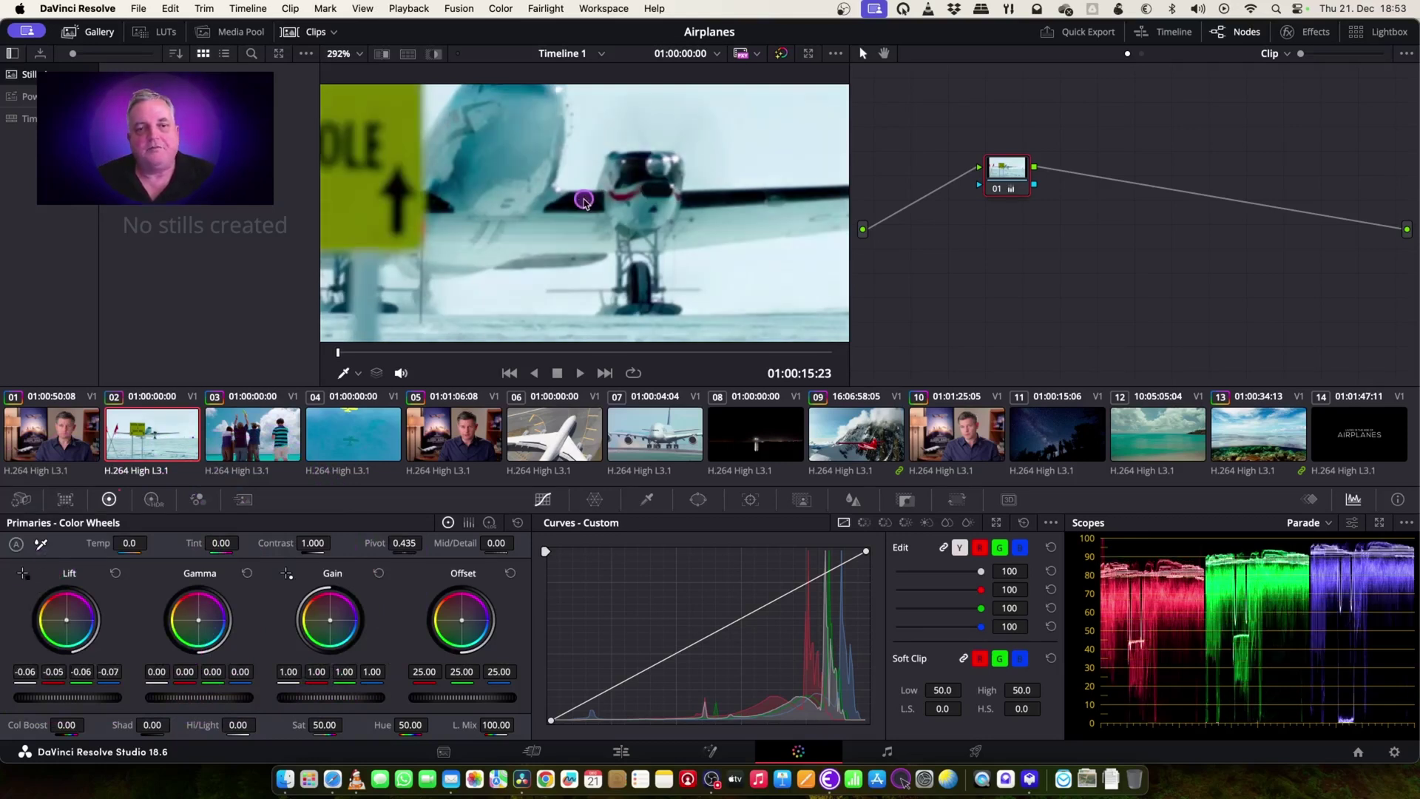
{"action": "left_click", "coordinate": [287, 575]}
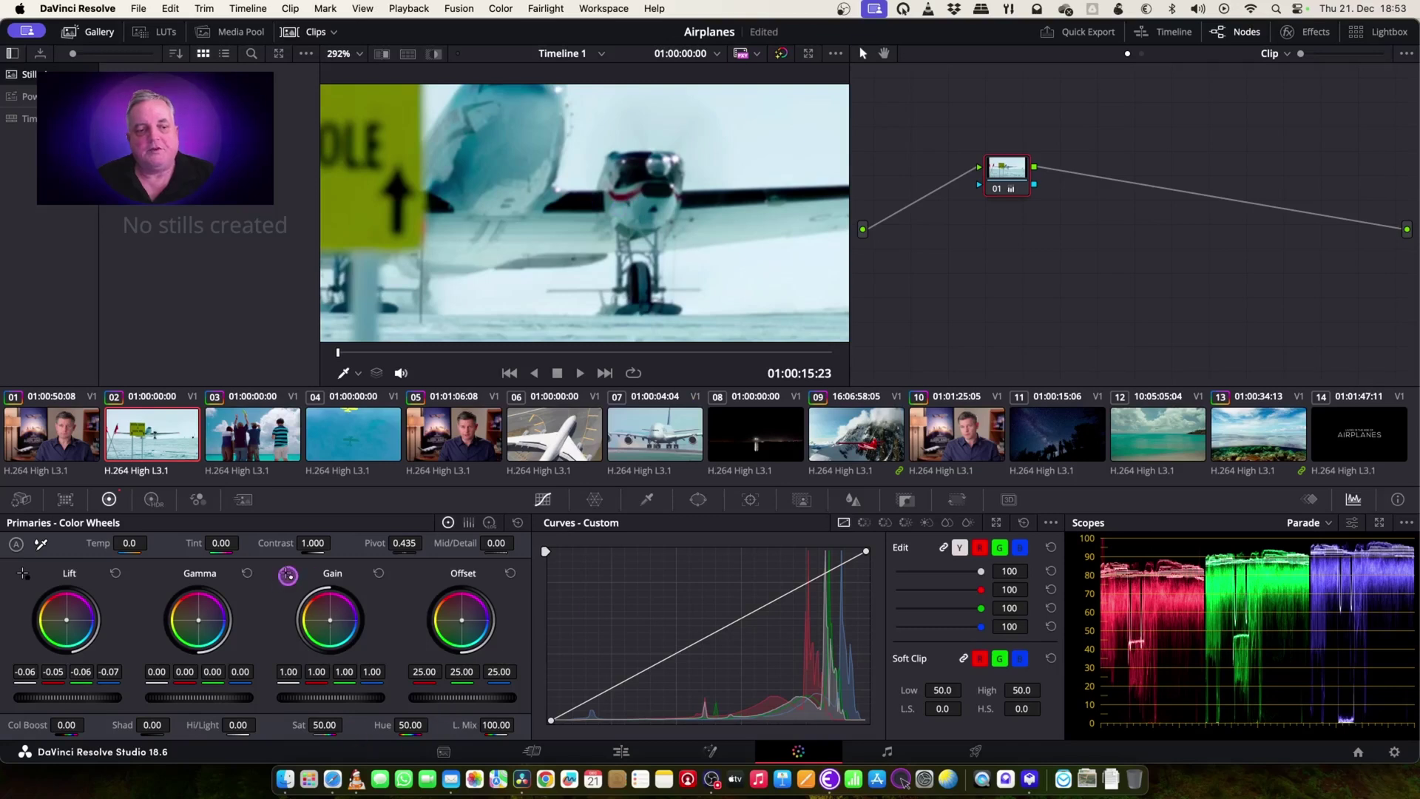
{"action": "left_click", "coordinate": [756, 127]}
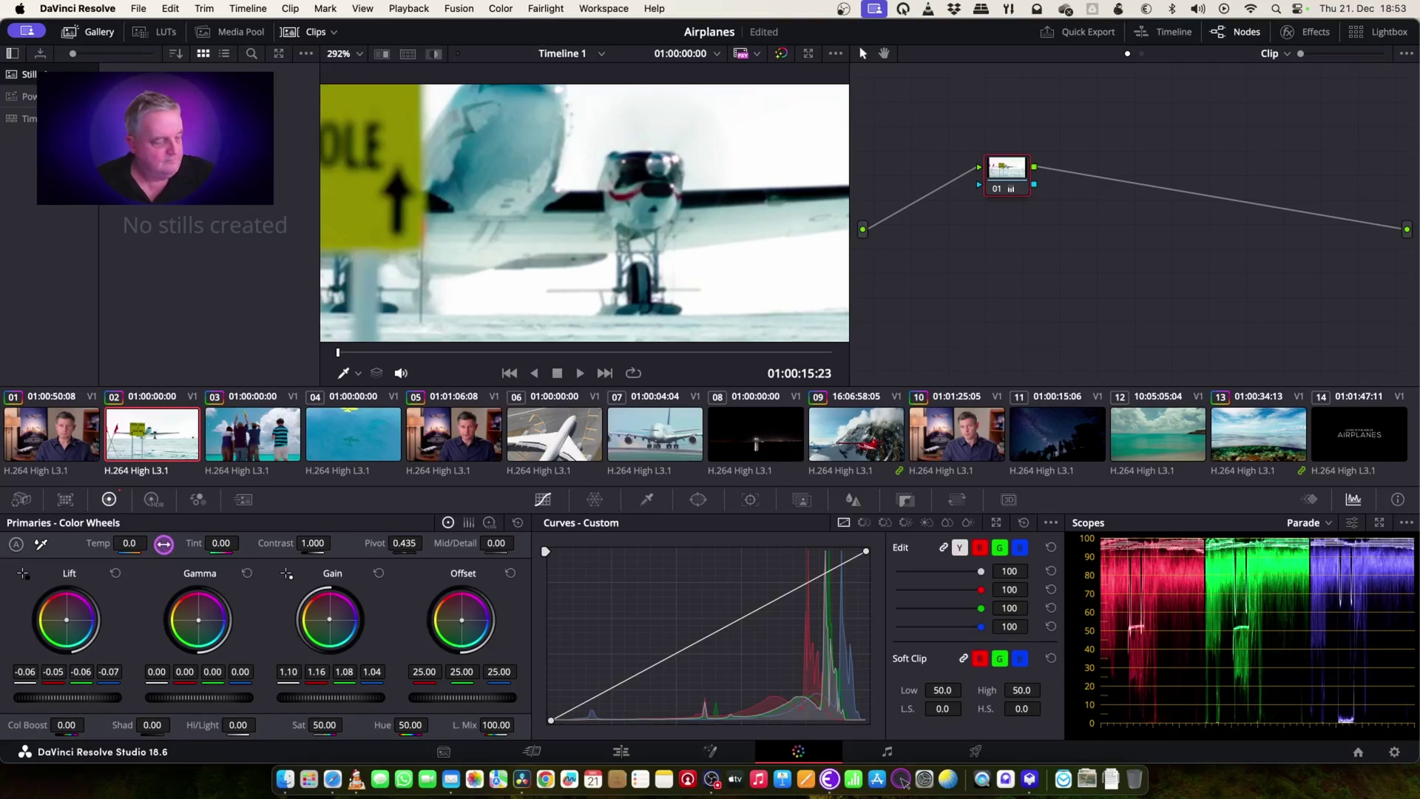
{"action": "key", "text": "shift+z"}
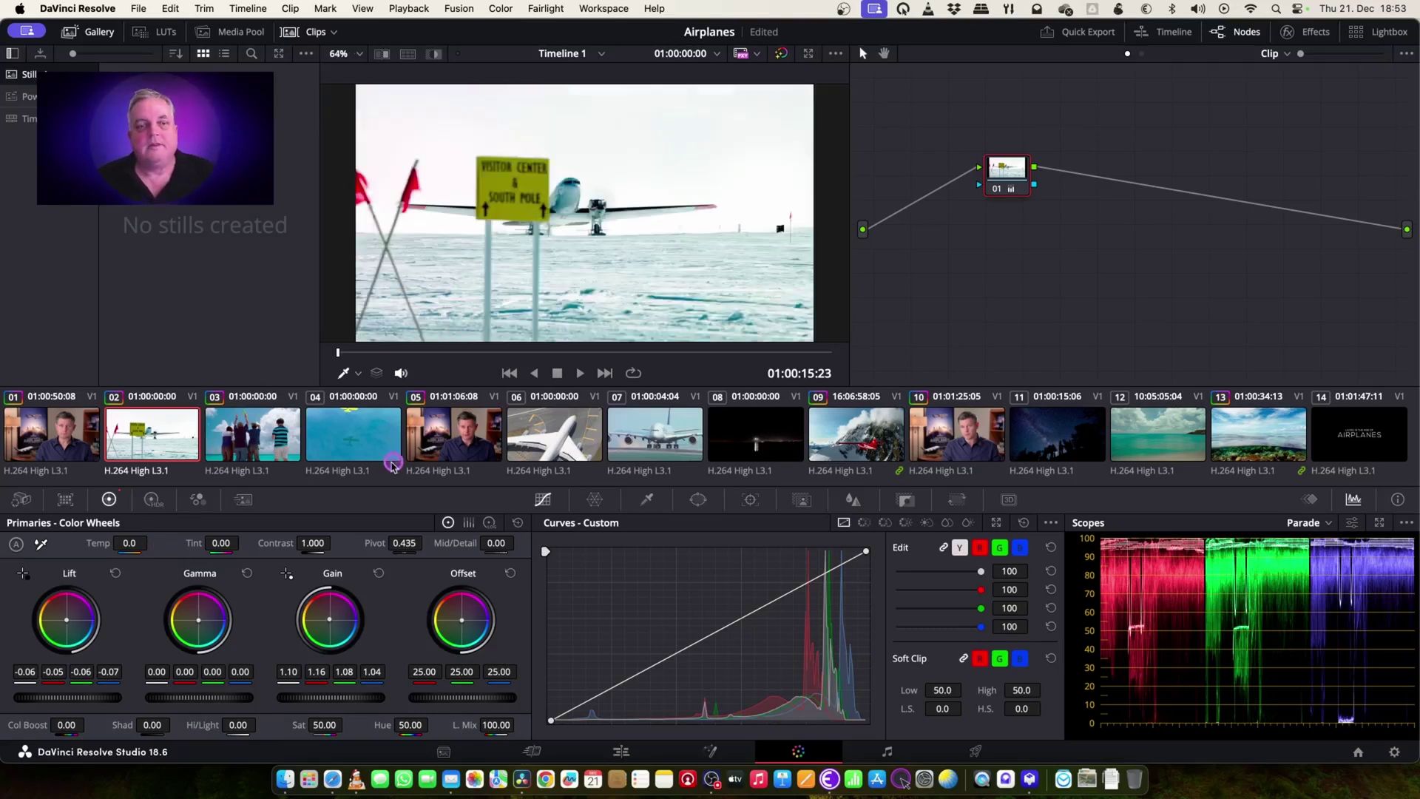
Fine-tune clip 02 to lift -0.01, gain 1.03 leaning red, gamma nudged toward blue
{"action": "left_click", "coordinate": [682, 648]}
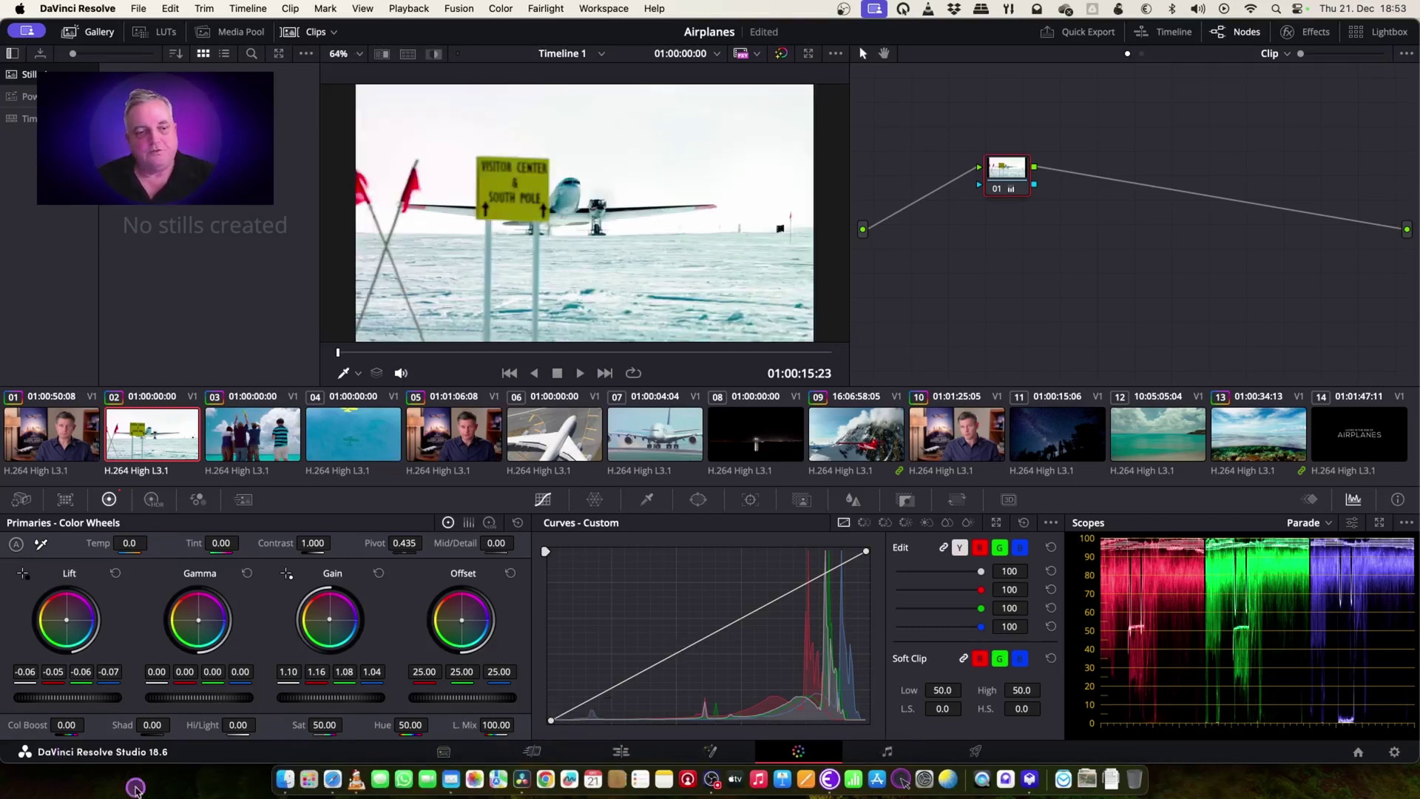
{"action": "left_click_drag", "start_coordinate": [349, 706], "coordinate": [306, 709]}
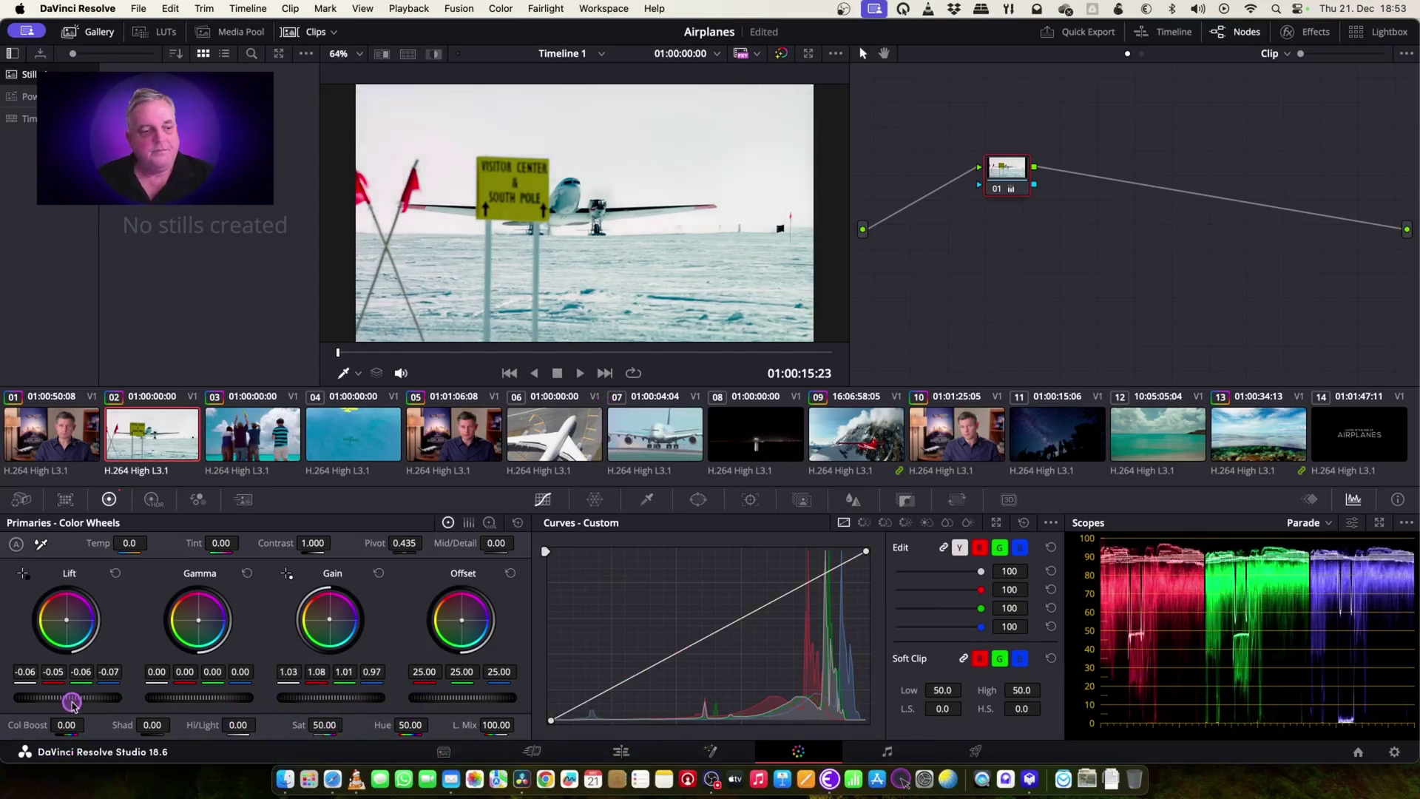
{"action": "left_click_drag", "start_coordinate": [68, 696], "coordinate": [119, 700]}
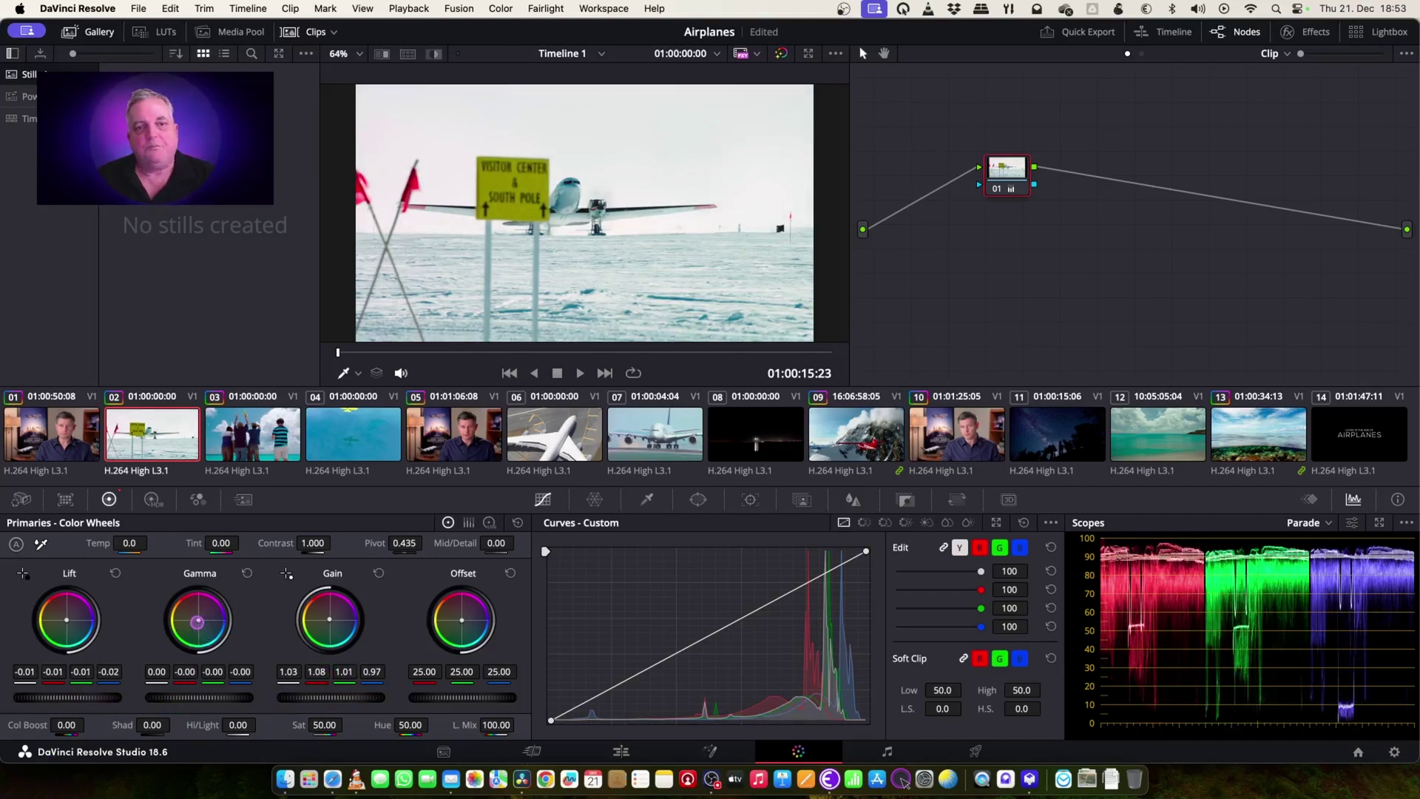
{"action": "left_click_drag", "start_coordinate": [198, 621], "coordinate": [207, 643]}
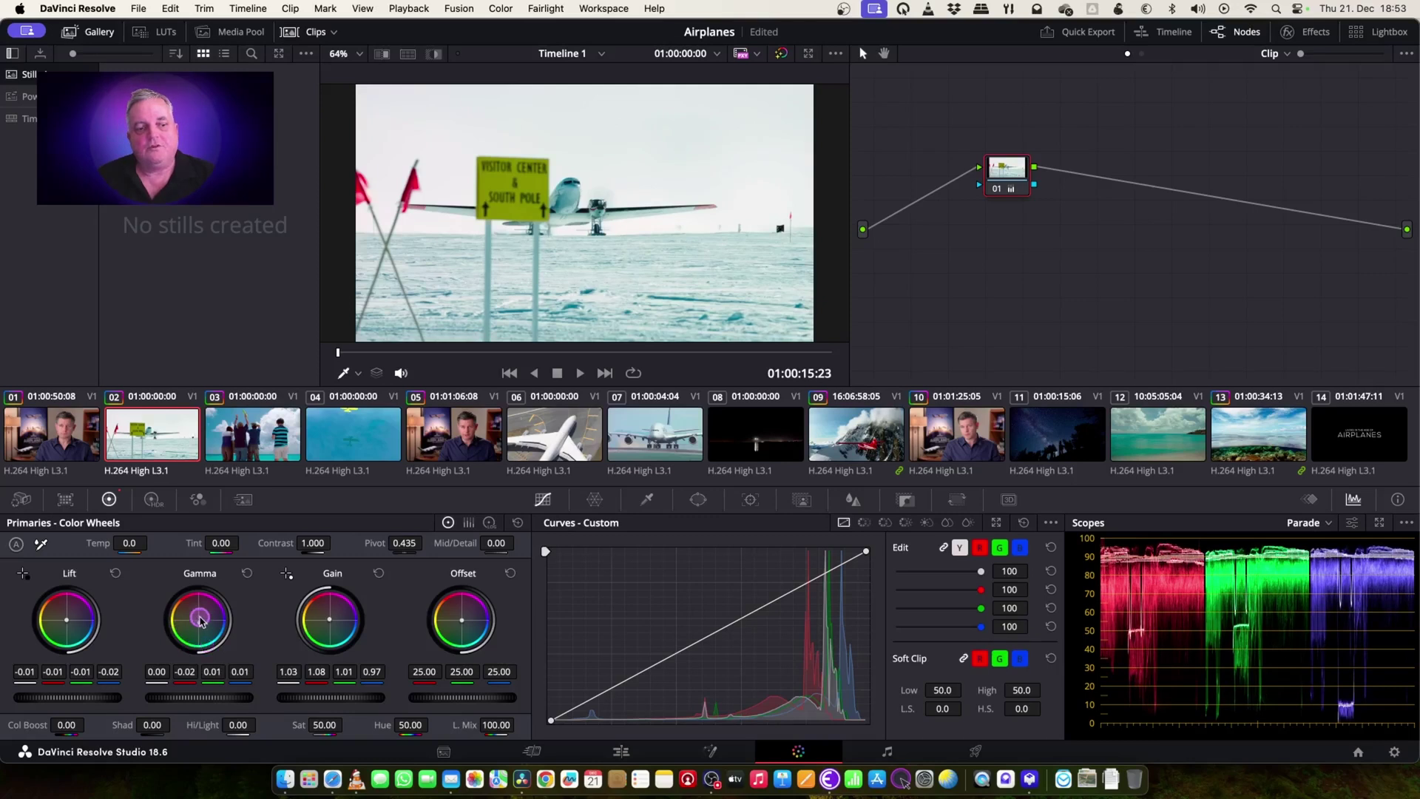
{"action": "left_click_drag", "start_coordinate": [199, 617], "coordinate": [235, 611]}
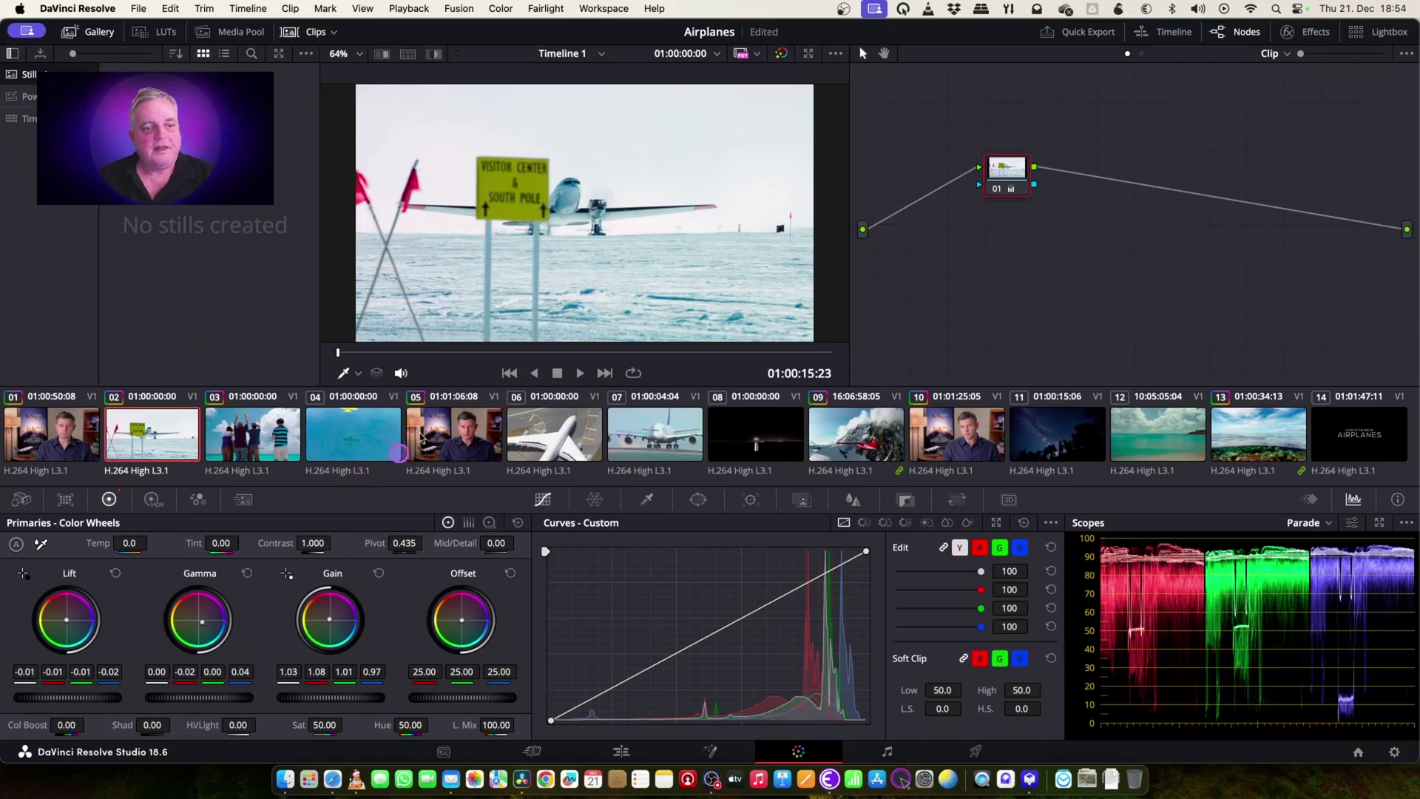
Set clip 04's lift to -0.06, gamma -0.04 and gain 0.98, then load beach clip 12
{"action": "left_click", "coordinate": [353, 452]}
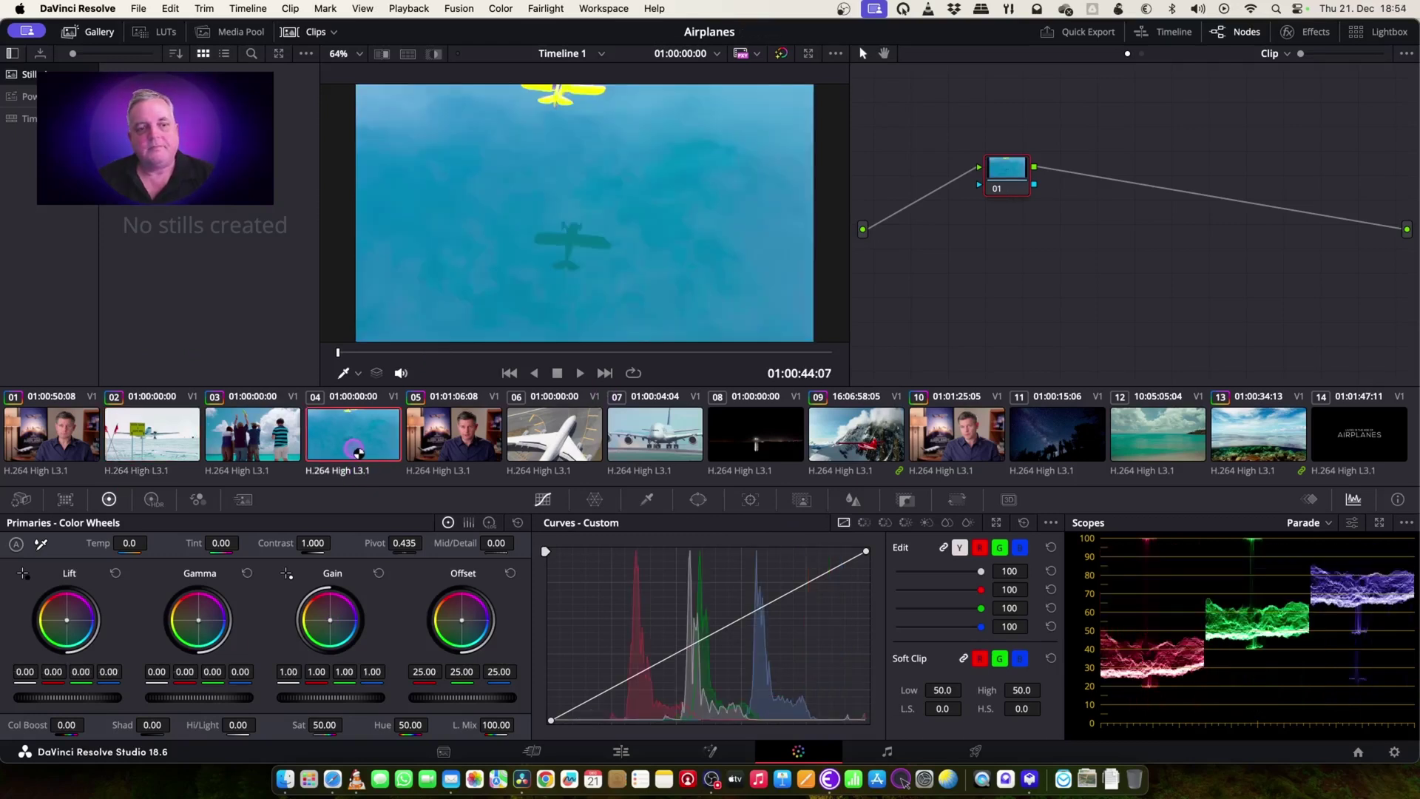
{"action": "left_click_drag", "start_coordinate": [397, 354], "coordinate": [634, 364]}
{"action": "left_click_drag", "start_coordinate": [711, 364], "coordinate": [761, 364]}
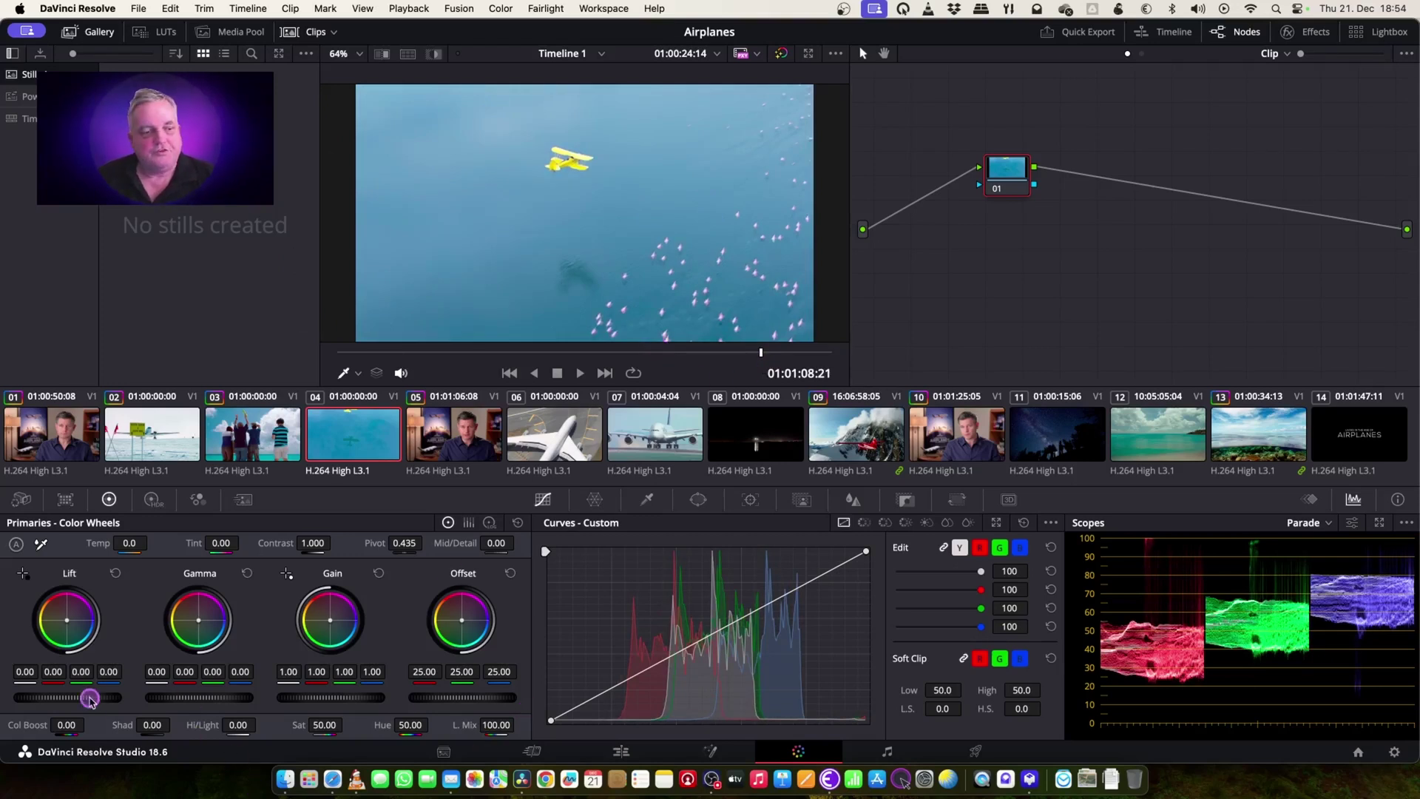
{"action": "left_click_drag", "start_coordinate": [87, 703], "coordinate": [74, 703]}
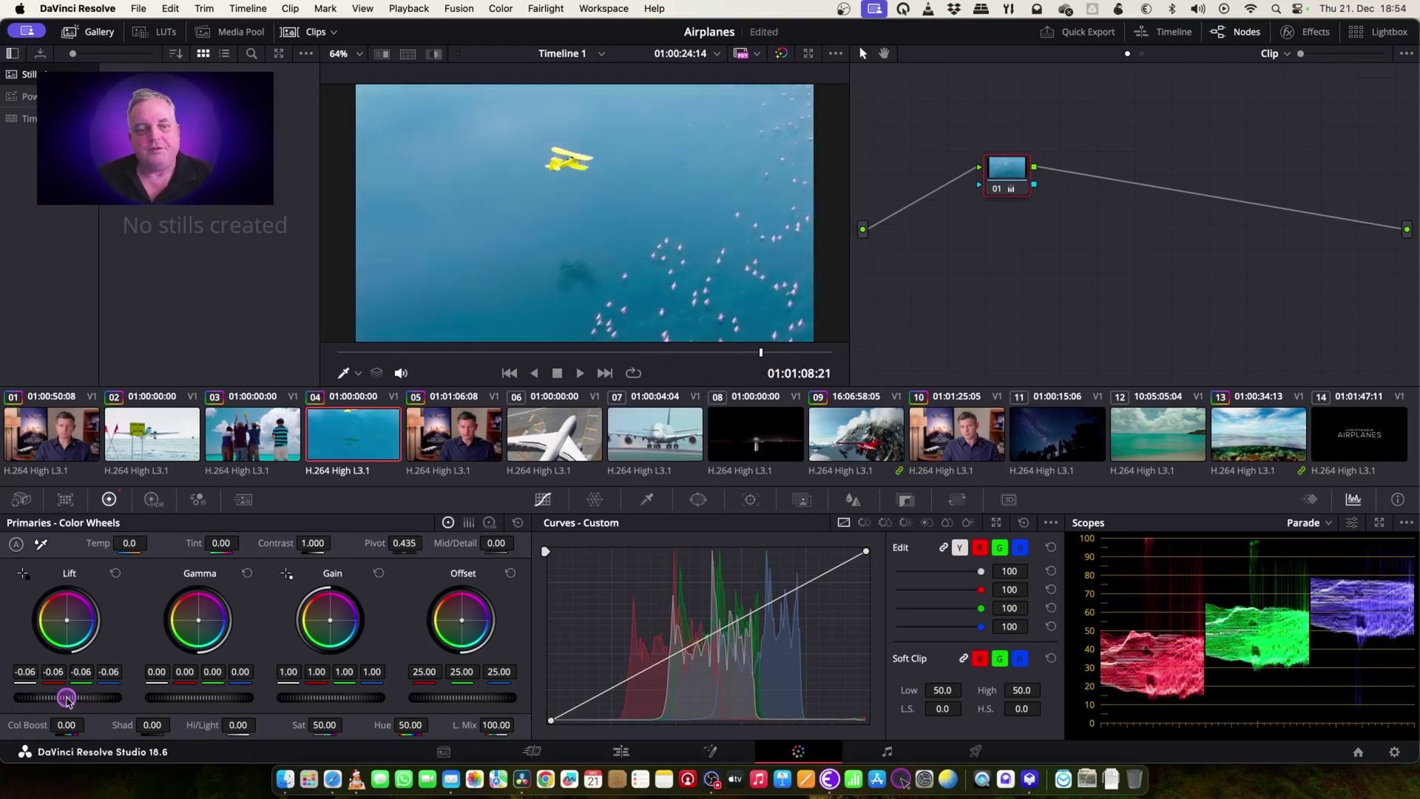
{"action": "left_click_drag", "start_coordinate": [230, 694], "coordinate": [189, 699]}
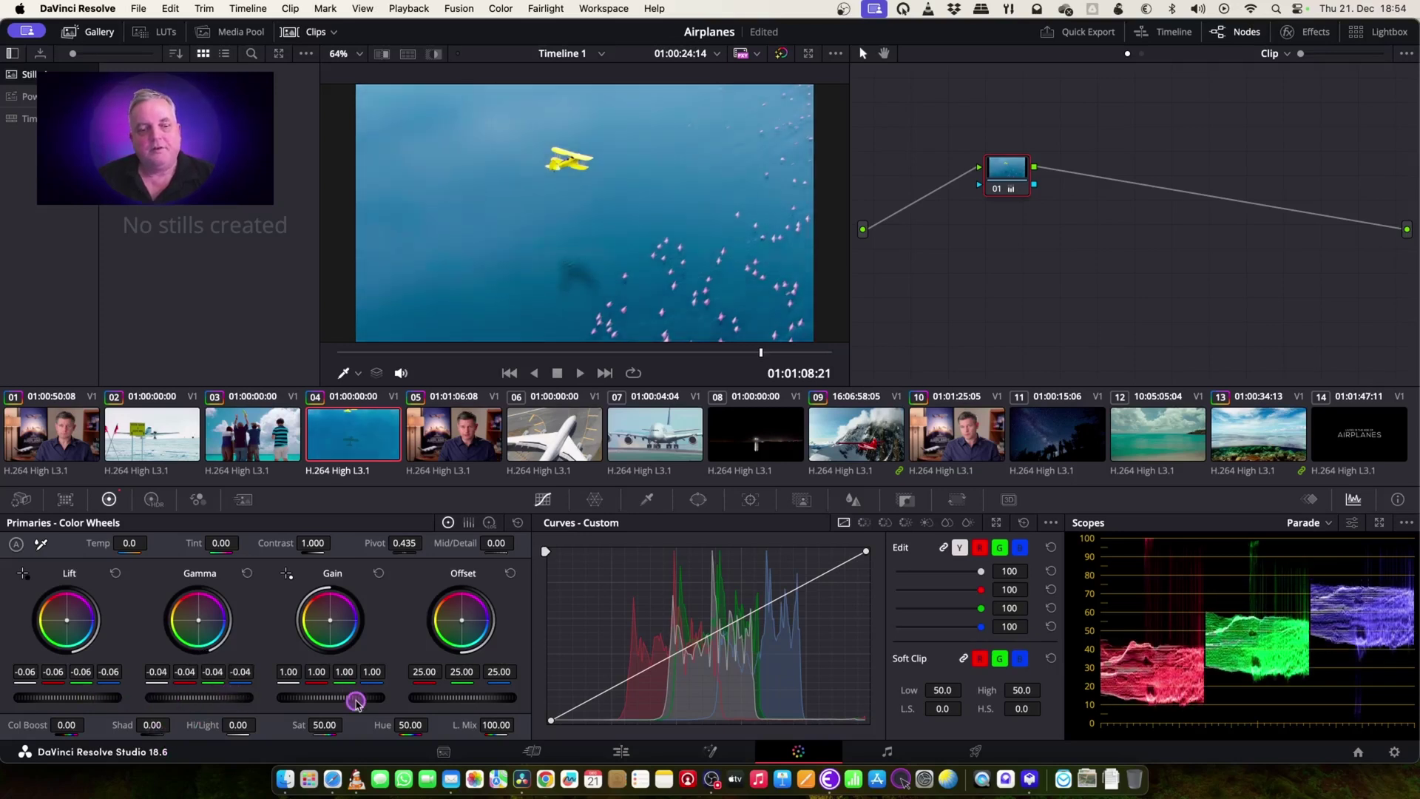
{"action": "mouse_move", "coordinate": [356, 702]}
{"action": "left_mouse_down"}
{"action": "mouse_move", "coordinate": [318, 703]}
{"action": "mouse_move", "coordinate": [351, 703]}
{"action": "left_mouse_up"}
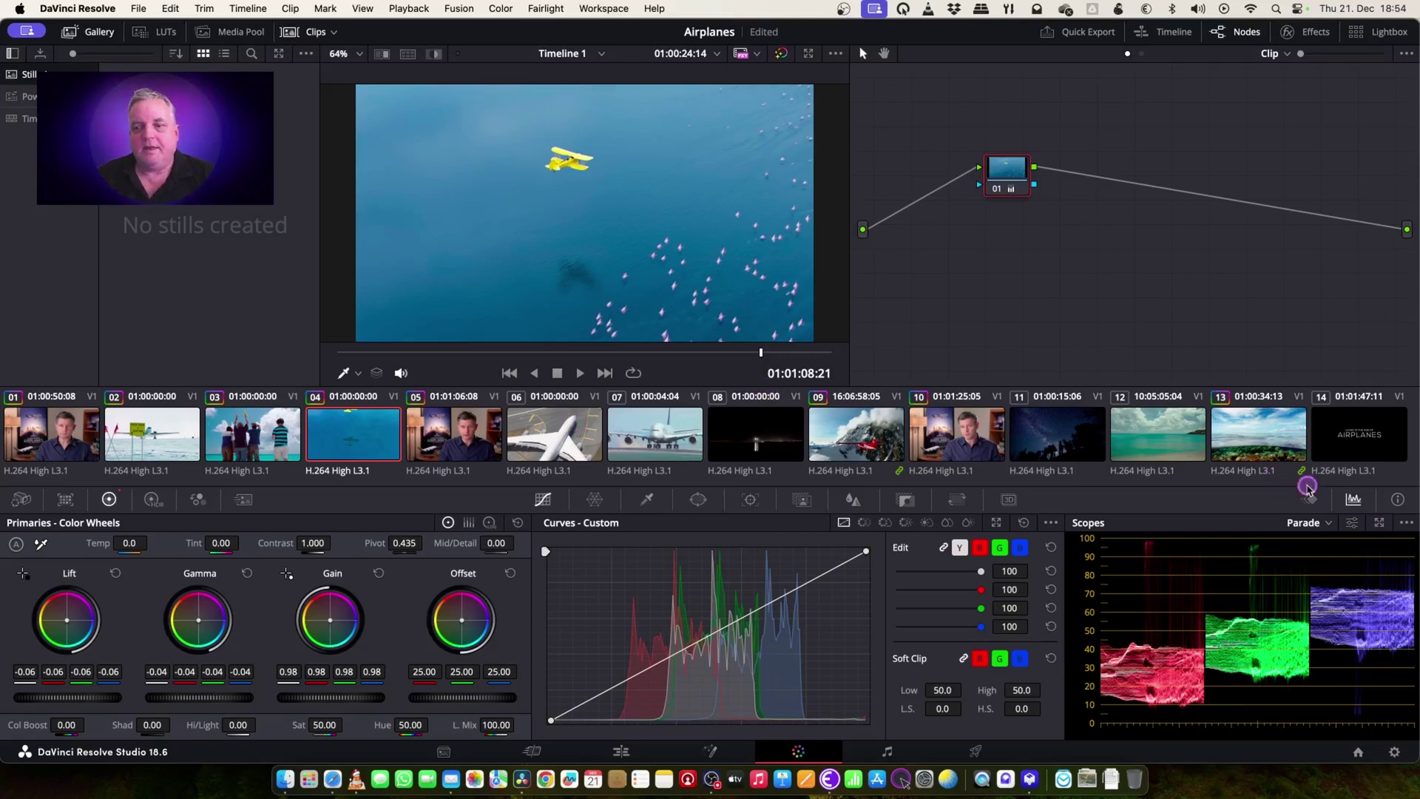
{"action": "left_click", "coordinate": [1192, 435]}
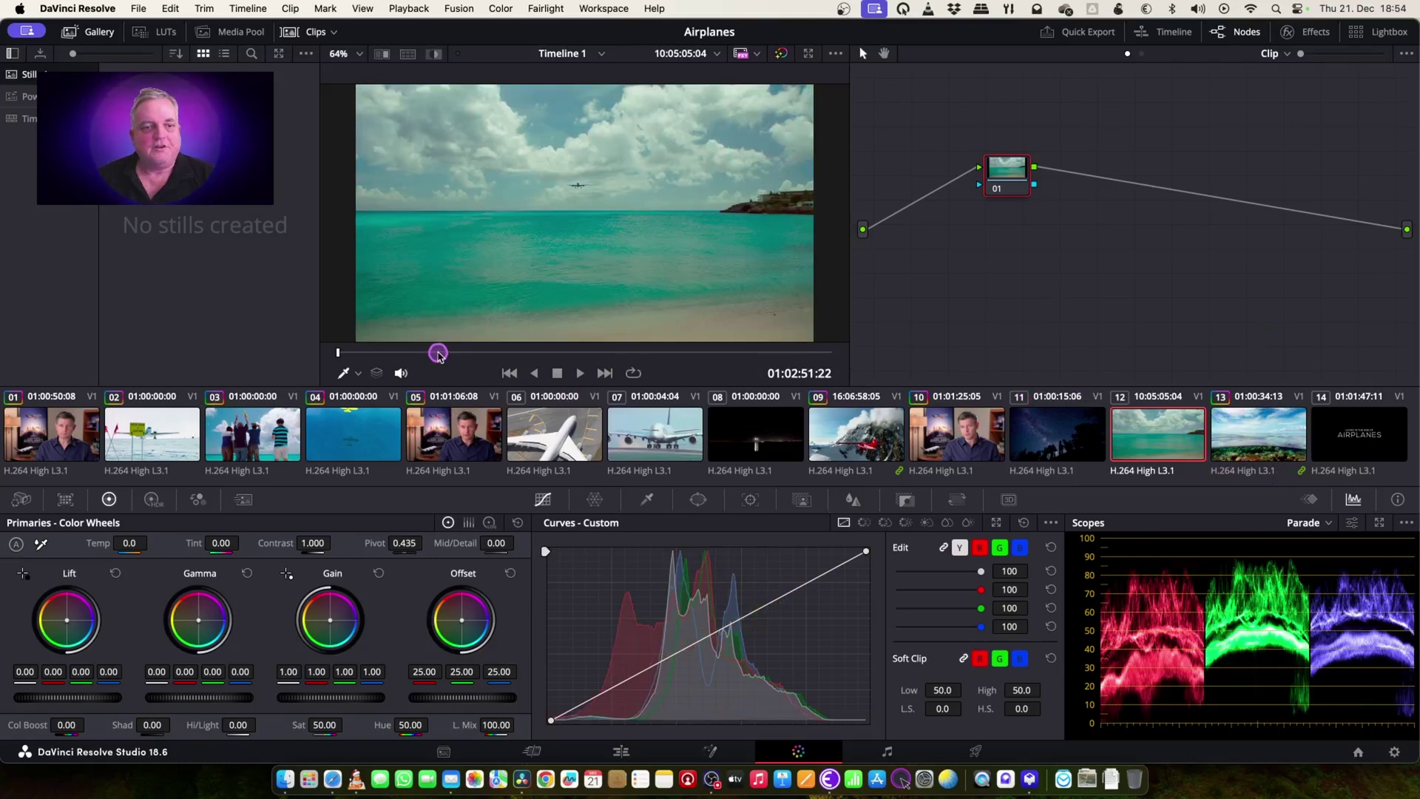
Give beach clip 12 gain 1.14 (blue 1.21) and lift -0.01, previewed on the plane-overhead frame
{"action": "left_click_drag", "start_coordinate": [438, 354], "coordinate": [488, 372]}
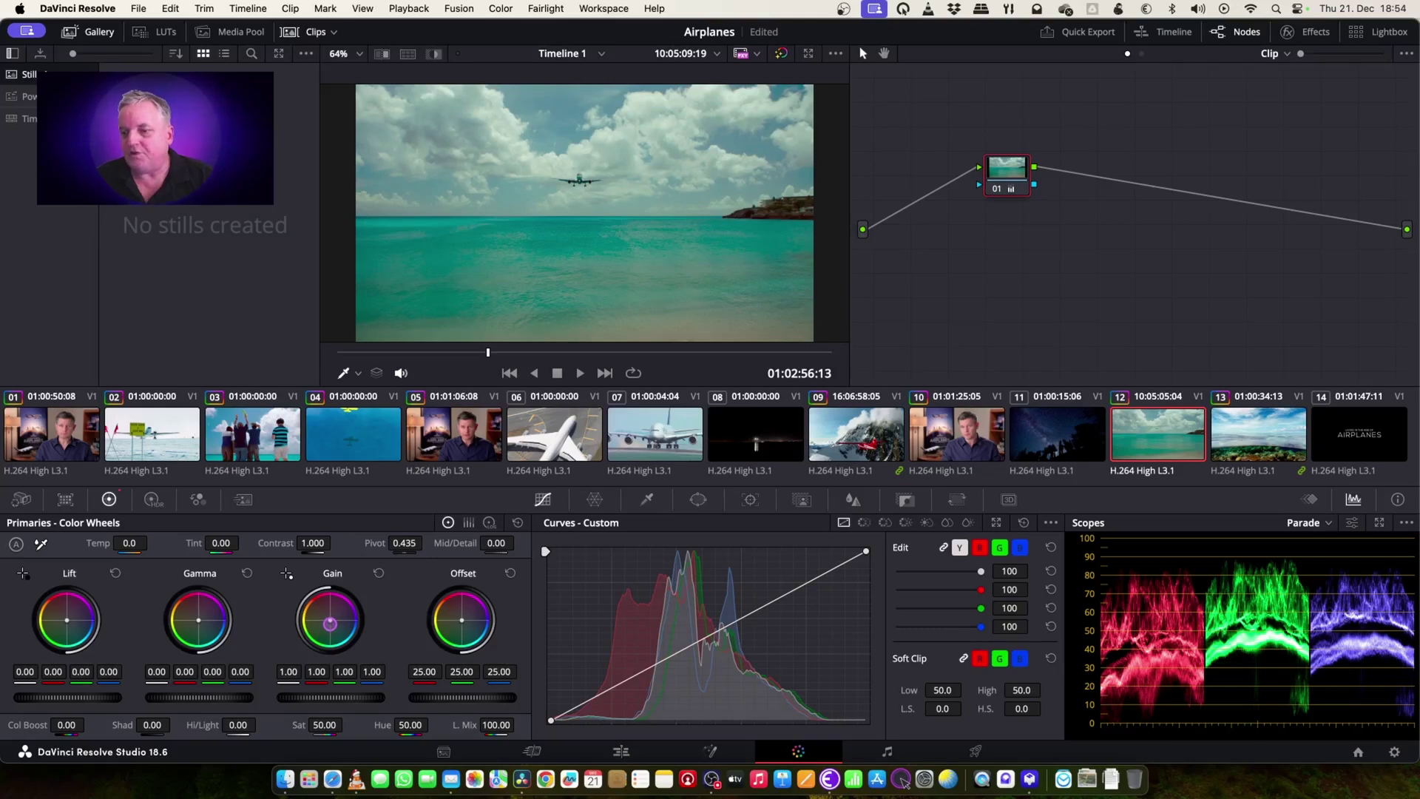
{"action": "left_click_drag", "start_coordinate": [330, 624], "coordinate": [337, 619]}
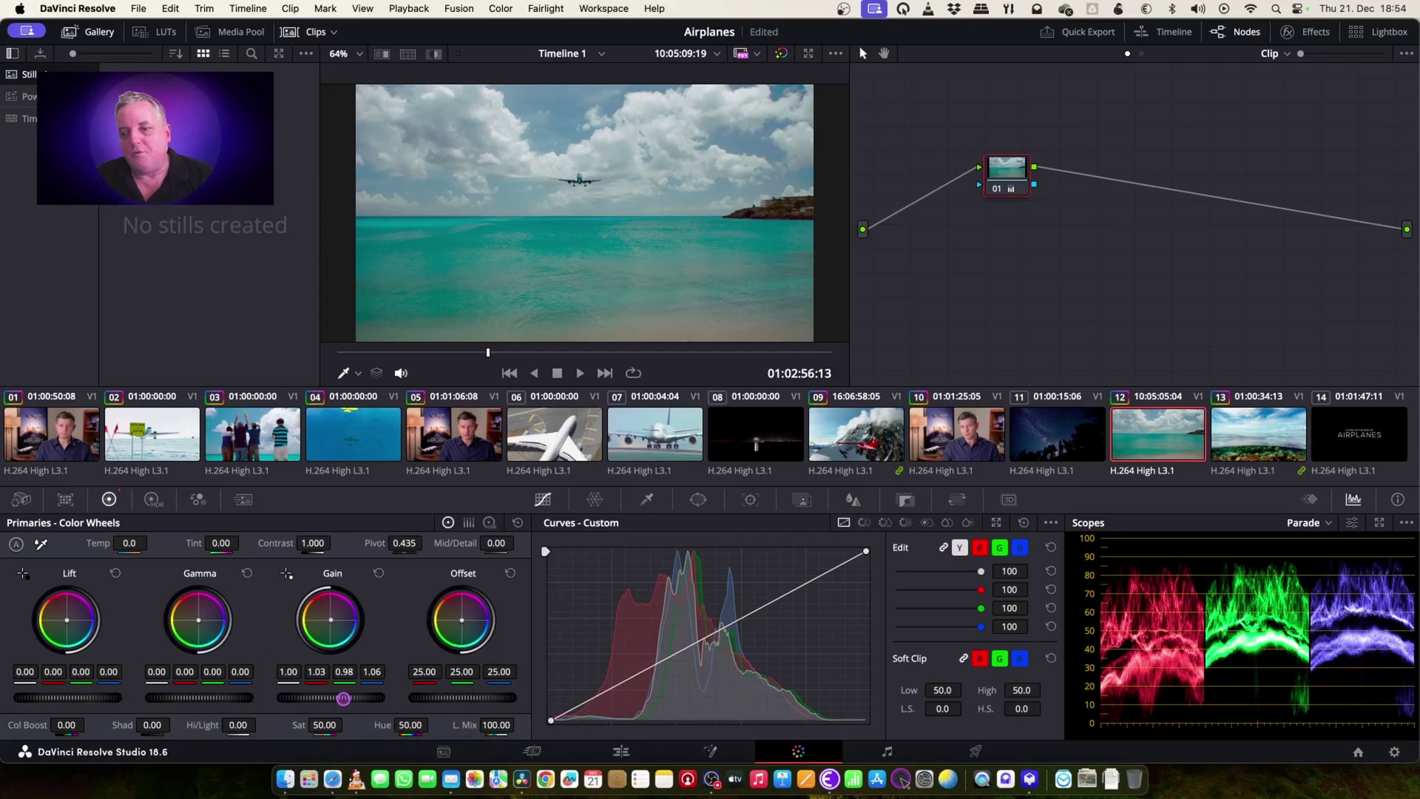
{"action": "left_click_drag", "start_coordinate": [343, 698], "coordinate": [448, 696]}
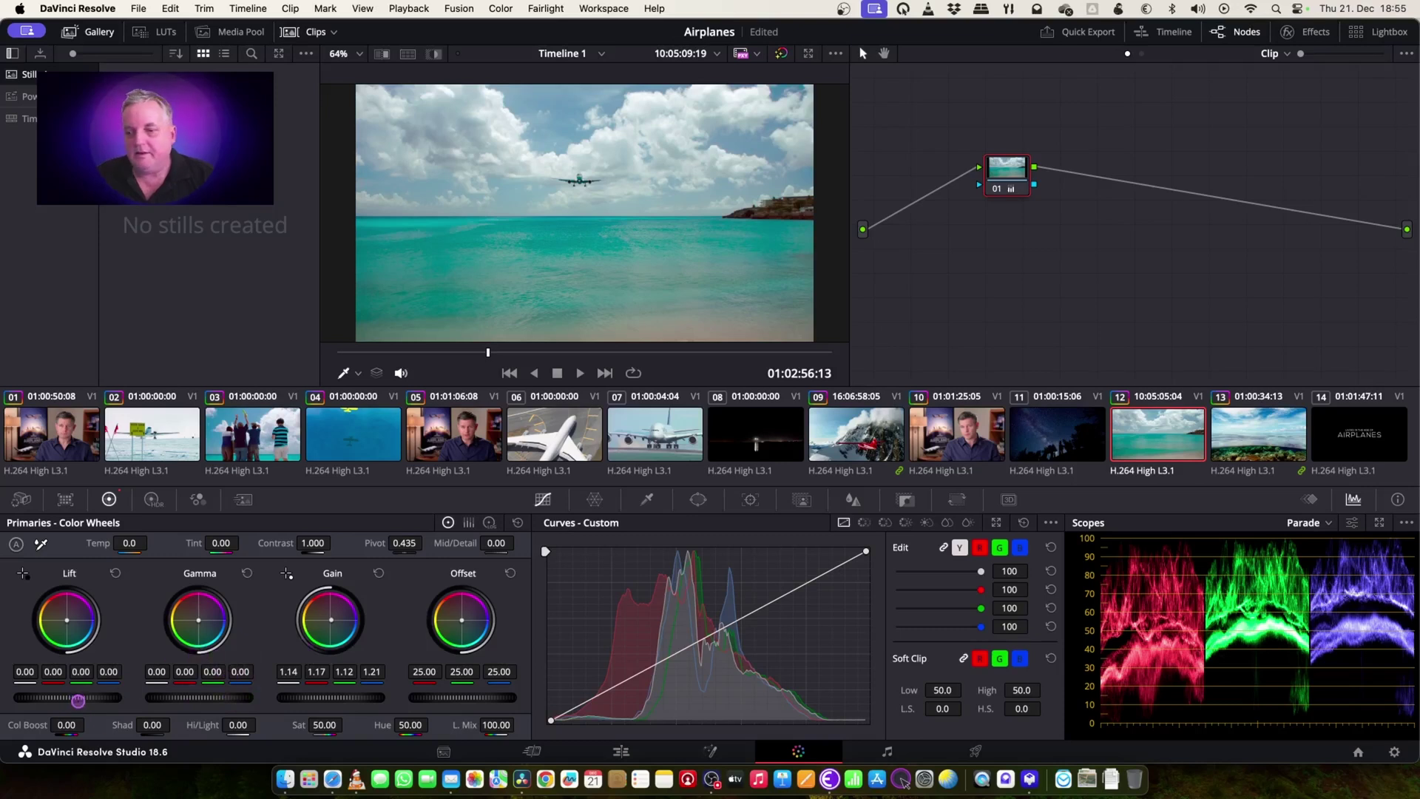
{"action": "left_click_drag", "start_coordinate": [78, 700], "coordinate": [59, 701]}
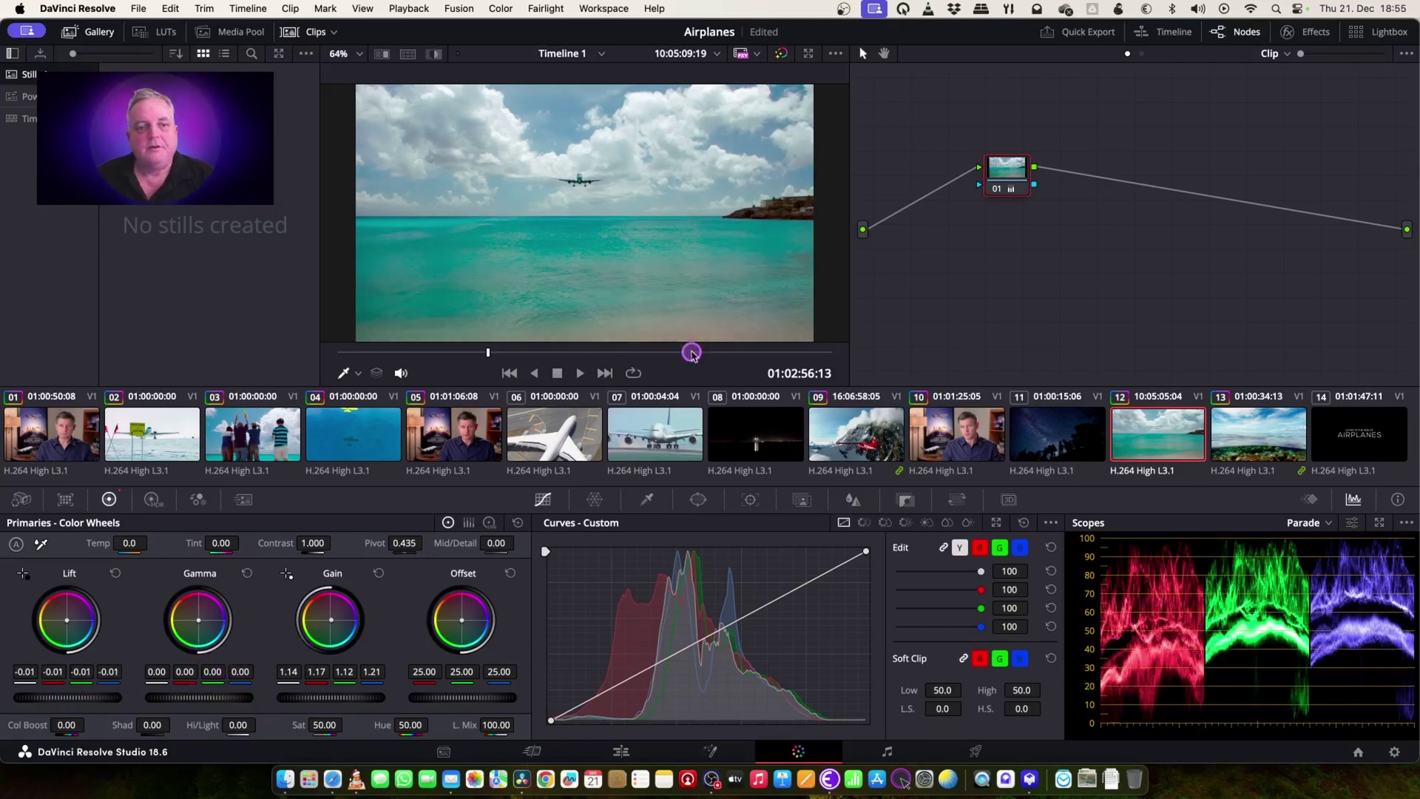
{"action": "left_click_drag", "start_coordinate": [692, 354], "coordinate": [638, 355]}
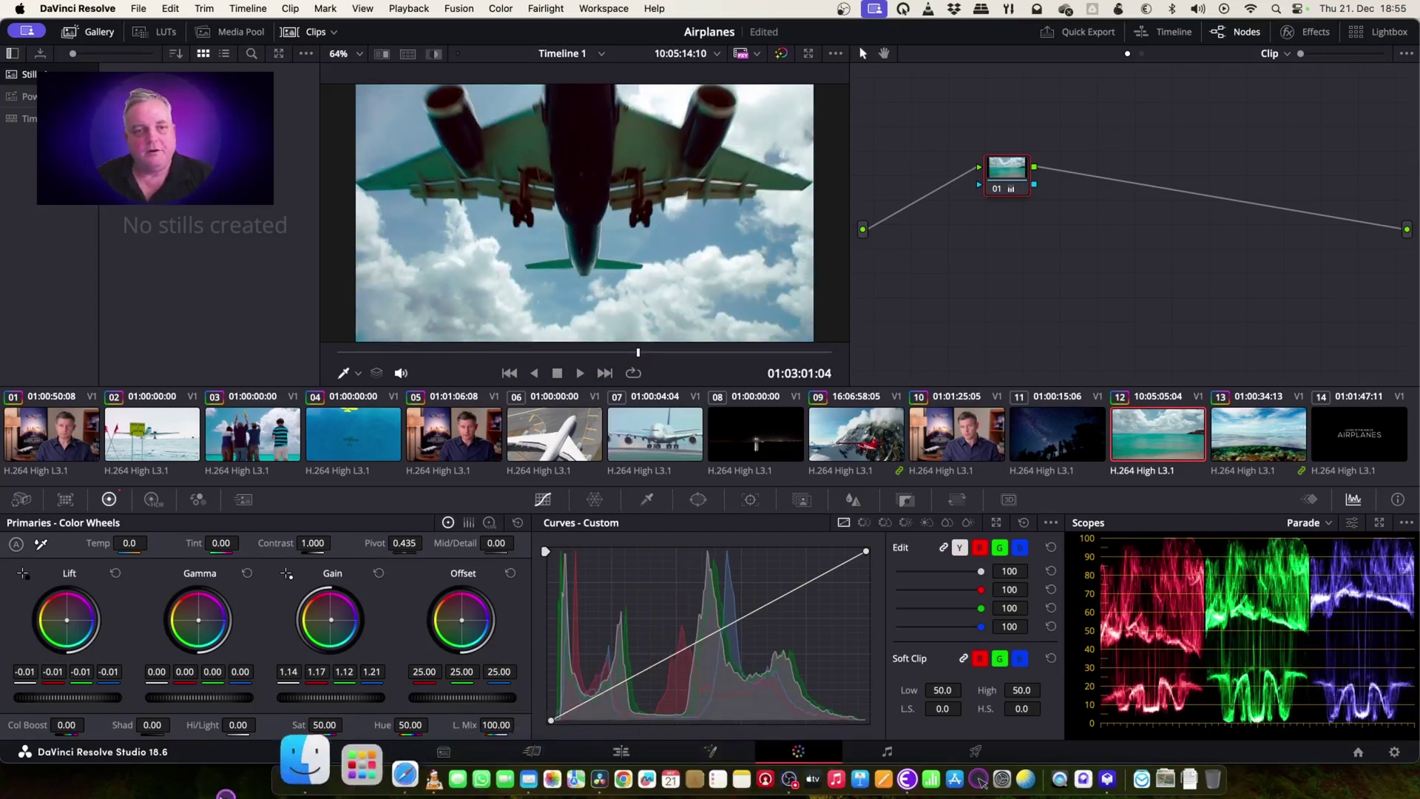
Lift the beach clip's shadows slightly toward teal and shift its midtones toward blue
{"action": "left_click_drag", "start_coordinate": [61, 703], "coordinate": [67, 702]}
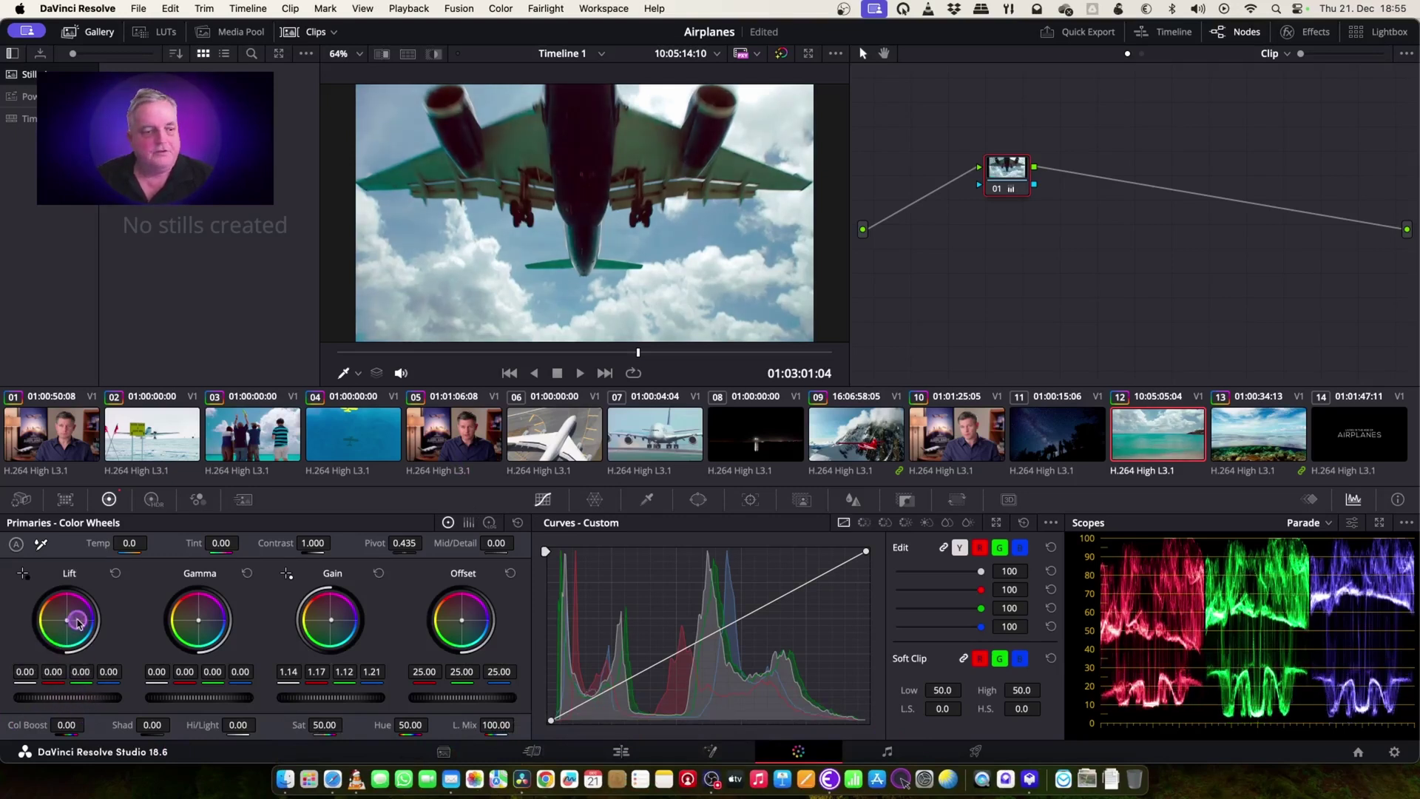
{"action": "left_click_drag", "start_coordinate": [71, 623], "coordinate": [73, 634]}
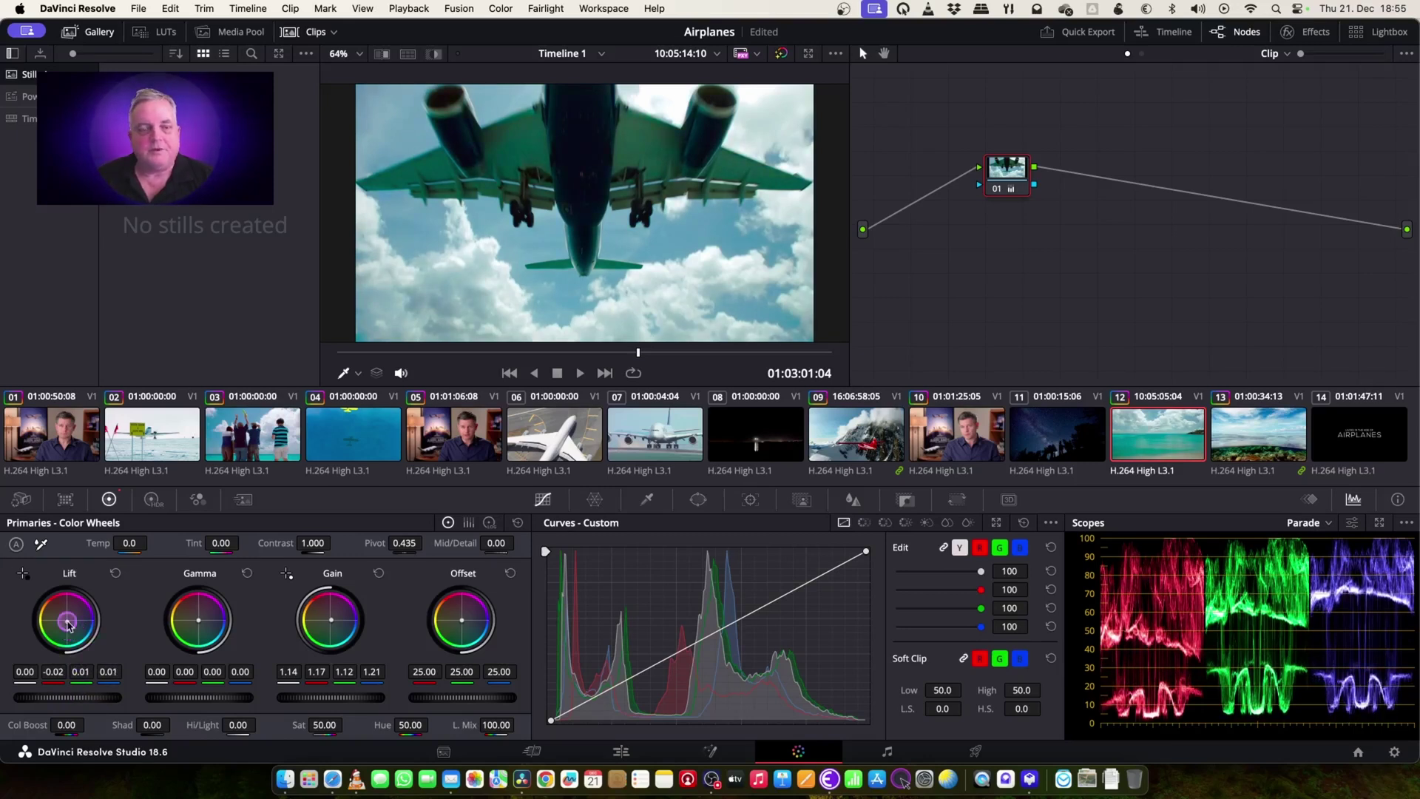
{"action": "mouse_move", "coordinate": [207, 625]}
{"action": "left_mouse_down"}
{"action": "mouse_move", "coordinate": [230, 633]}
{"action": "mouse_move", "coordinate": [243, 609]}
{"action": "mouse_move", "coordinate": [162, 564]}
{"action": "mouse_move", "coordinate": [203, 564]}
{"action": "left_mouse_up"}
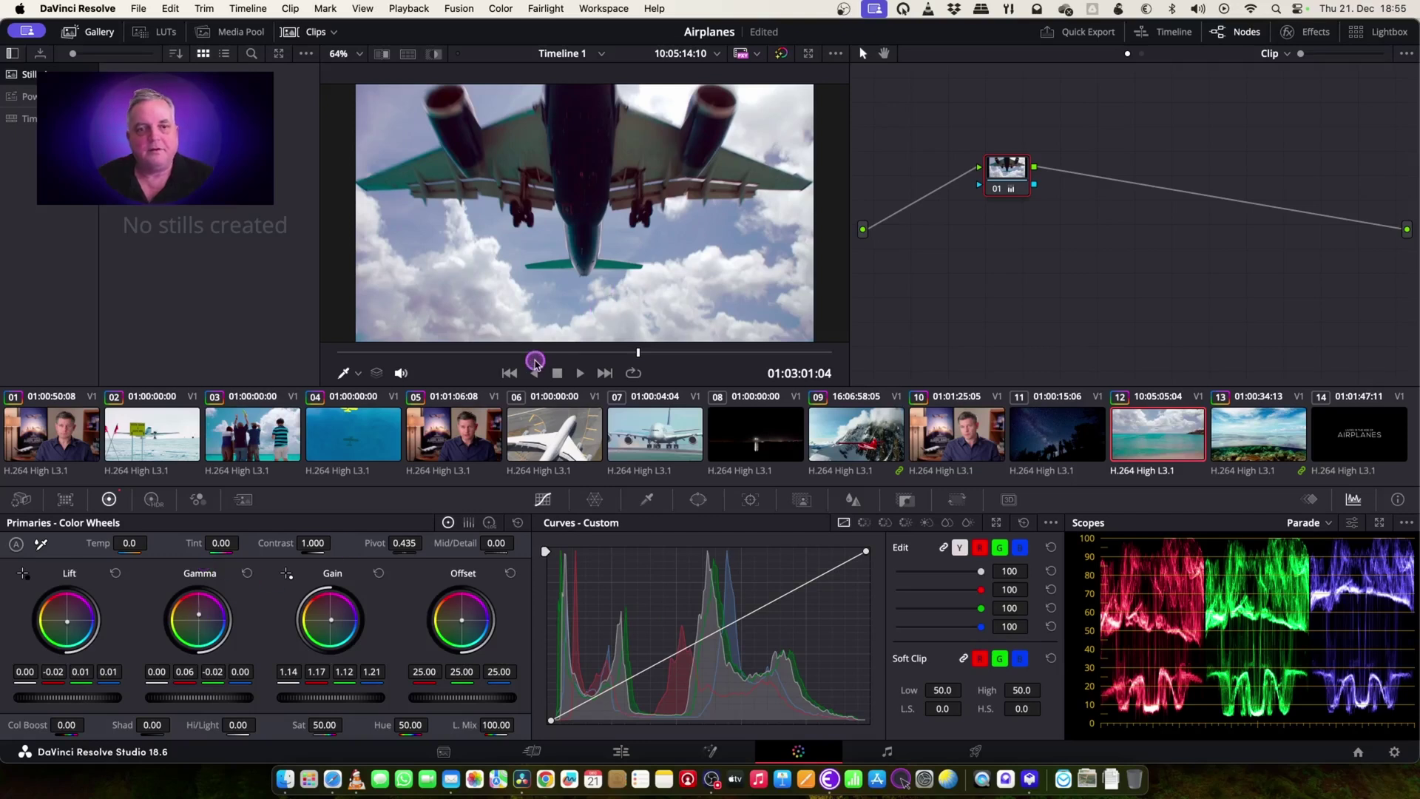
{"action": "left_click_drag", "start_coordinate": [518, 361], "coordinate": [709, 368]}
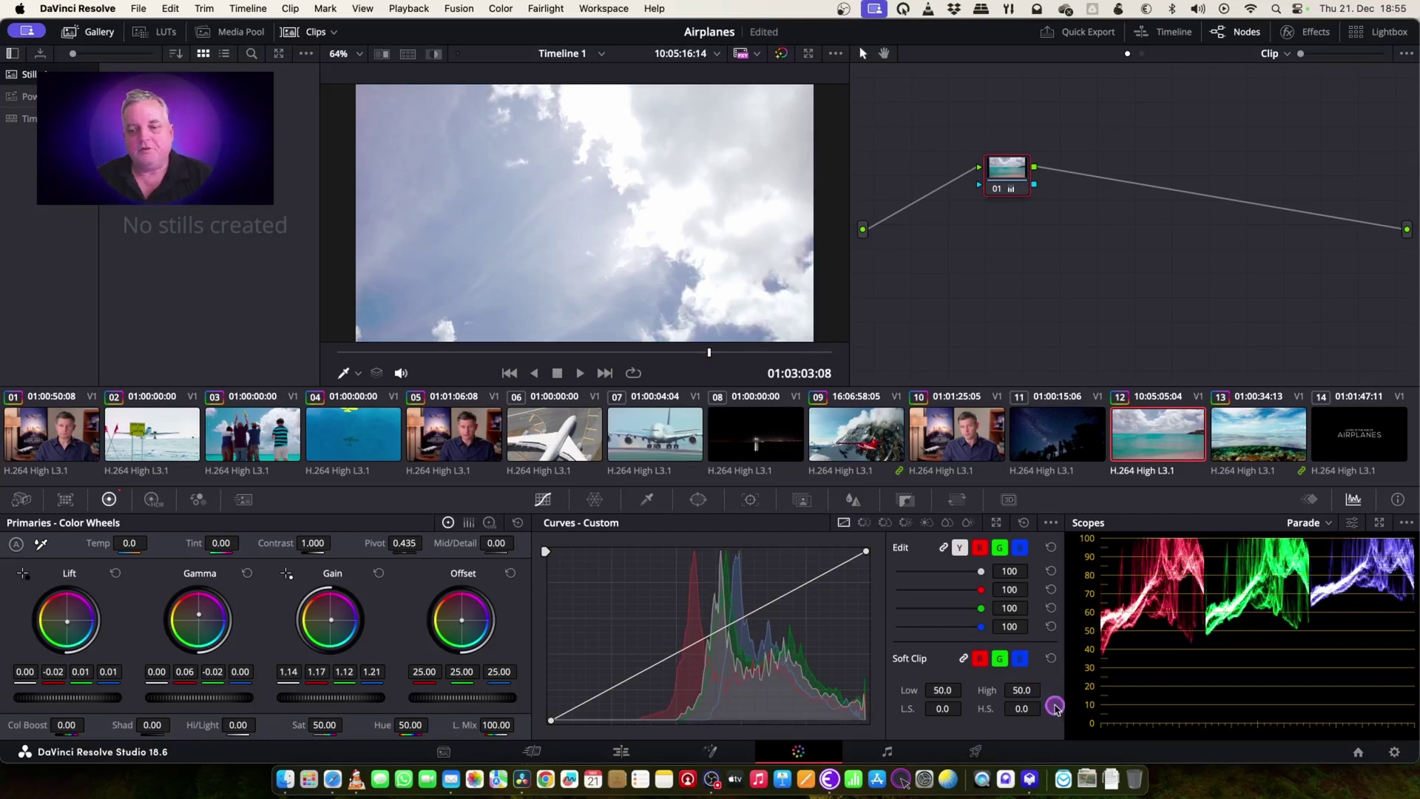
Raise the high soft clip to 100.0 and scrub the clip to check the cloud roll-off
{"action": "left_click_drag", "start_coordinate": [1021, 709], "coordinate": [1045, 708]}
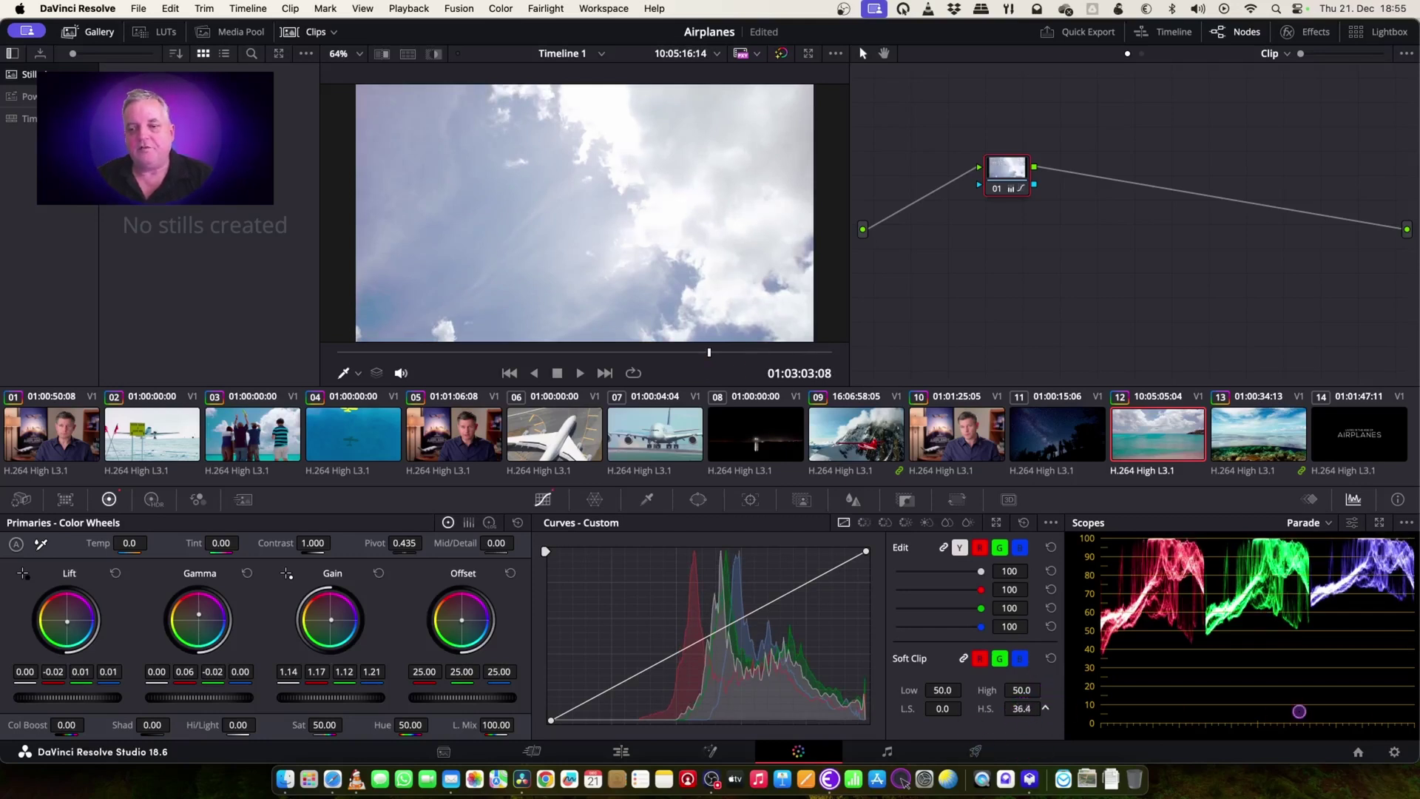
{"action": "left_click_drag", "start_coordinate": [124, 411], "coordinate": [1159, 387]}
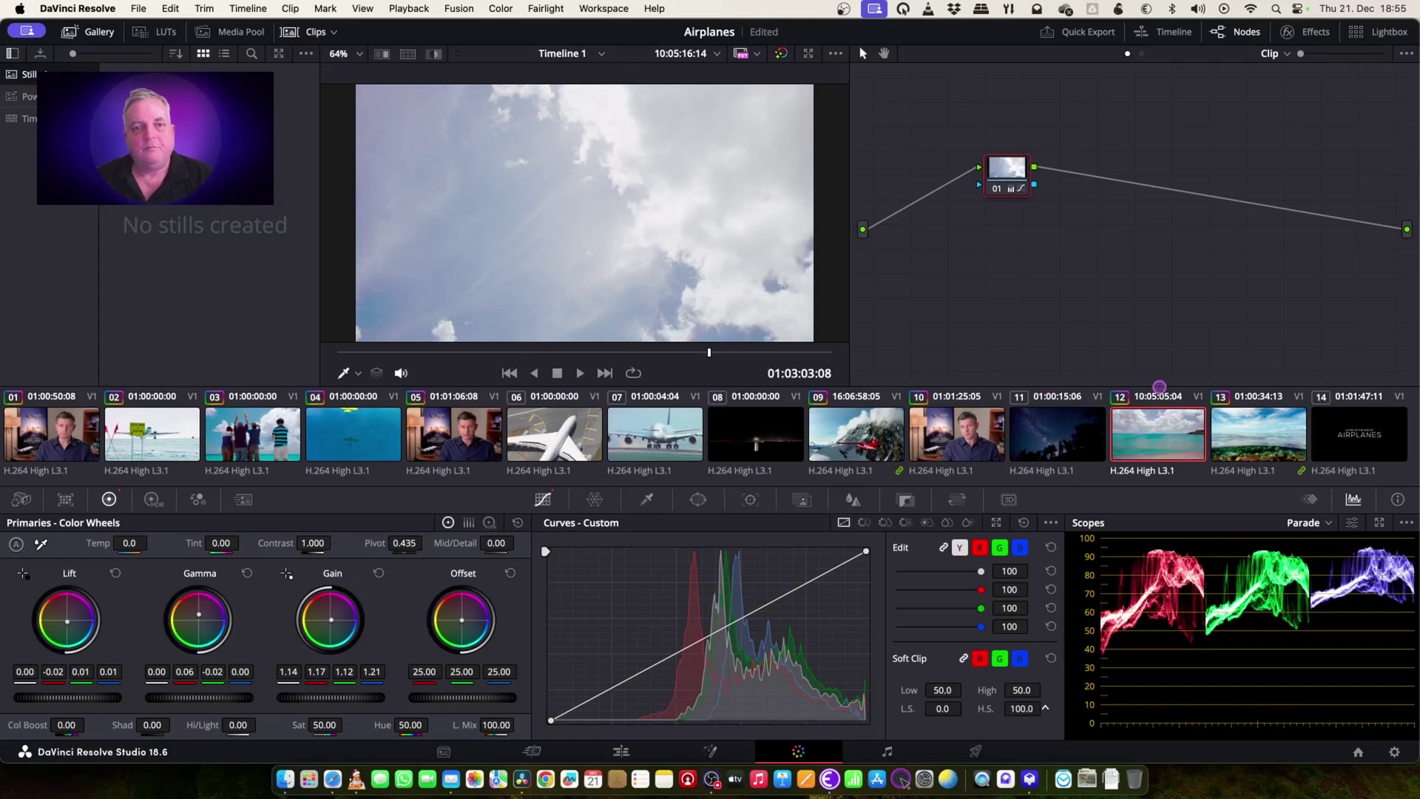
{"action": "left_click", "coordinate": [786, 352]}
{"action": "left_click_drag", "start_coordinate": [786, 357], "coordinate": [754, 375]}
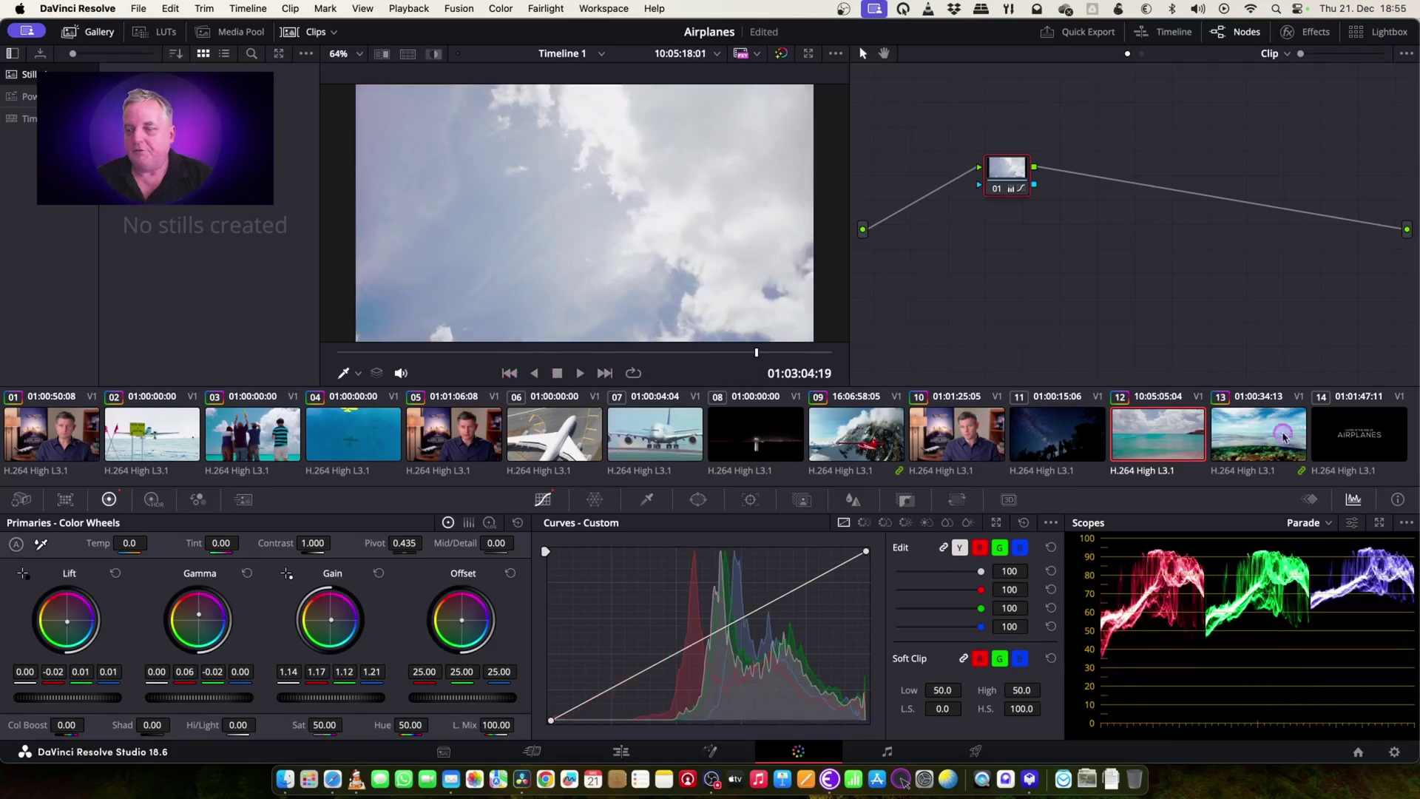
On Milky Way clip 11, raise gain to 1.58 with a magenta lean (red 1.75, blue 1.62)
{"action": "left_click", "coordinate": [1050, 433]}
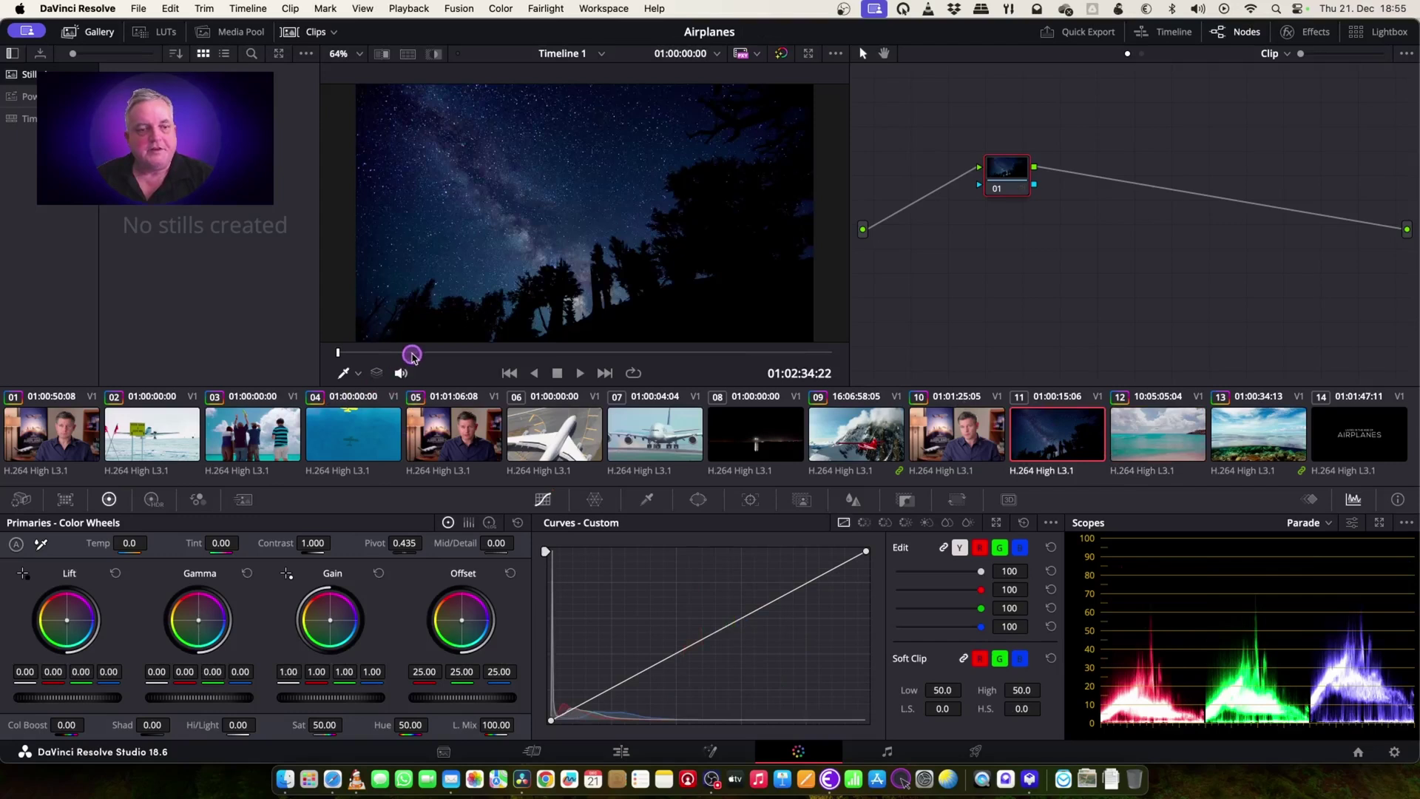
{"action": "left_click_drag", "start_coordinate": [409, 353], "coordinate": [543, 364]}
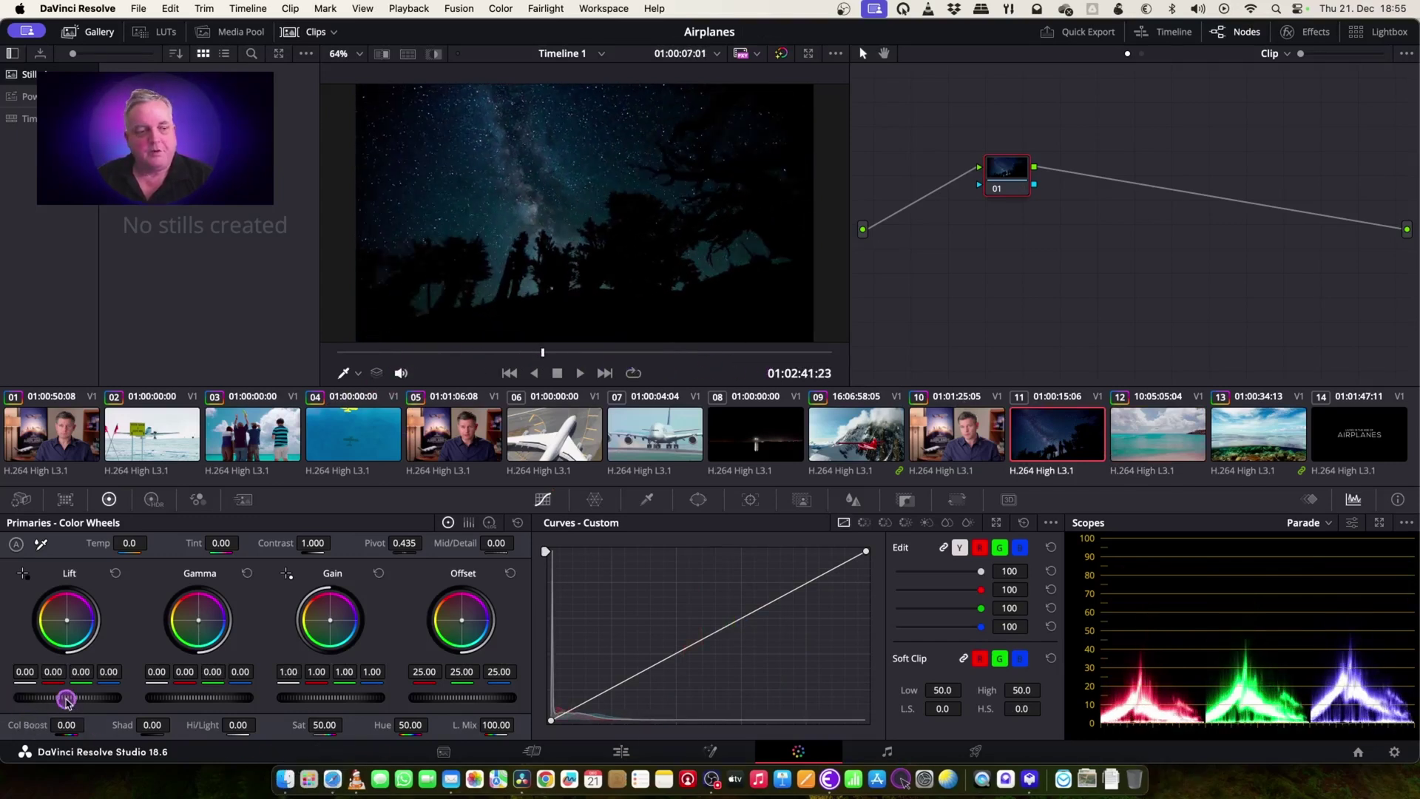
{"action": "left_click_drag", "start_coordinate": [57, 700], "coordinate": [77, 707]}
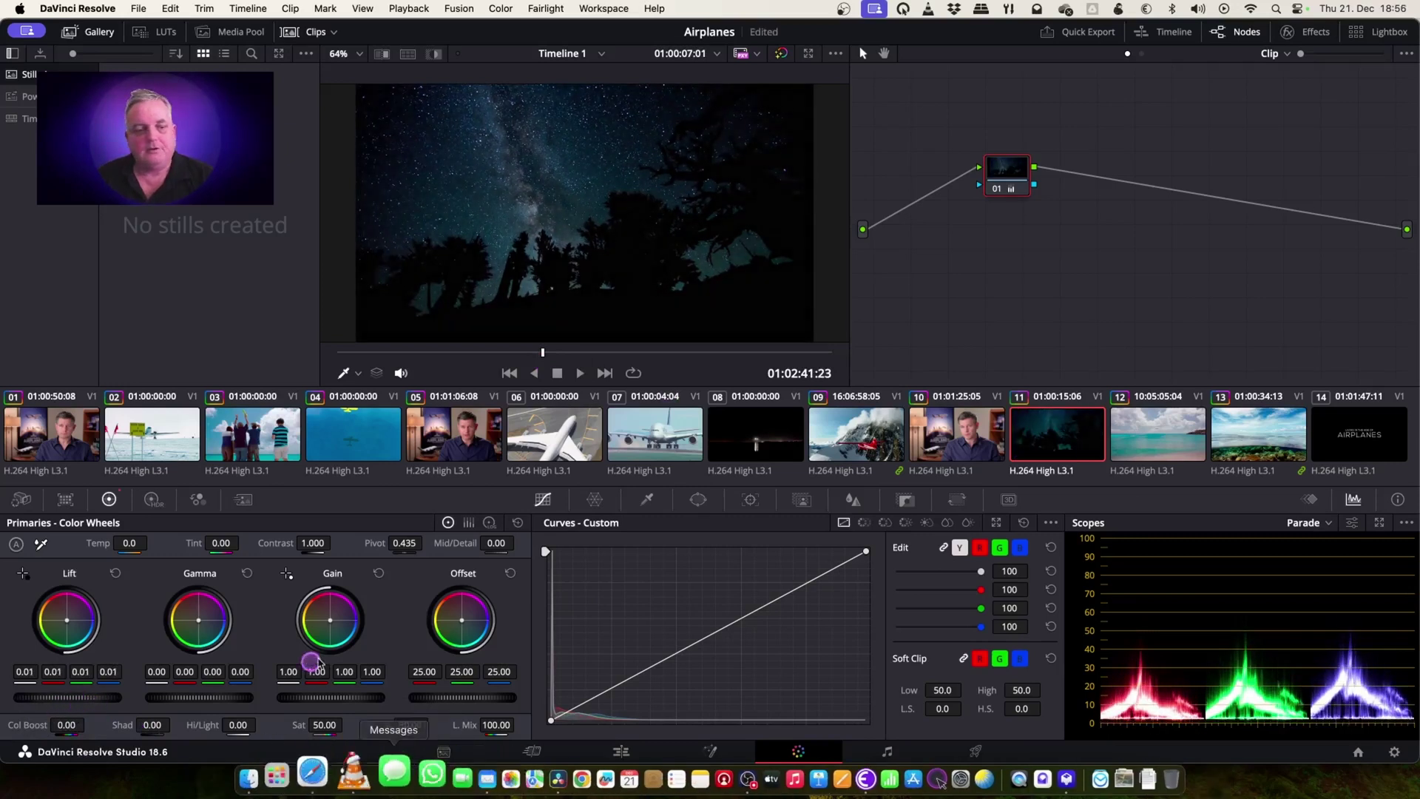
{"action": "left_click_drag", "start_coordinate": [324, 698], "coordinate": [362, 697]}
{"action": "left_click_drag", "start_coordinate": [448, 698], "coordinate": [656, 687]}
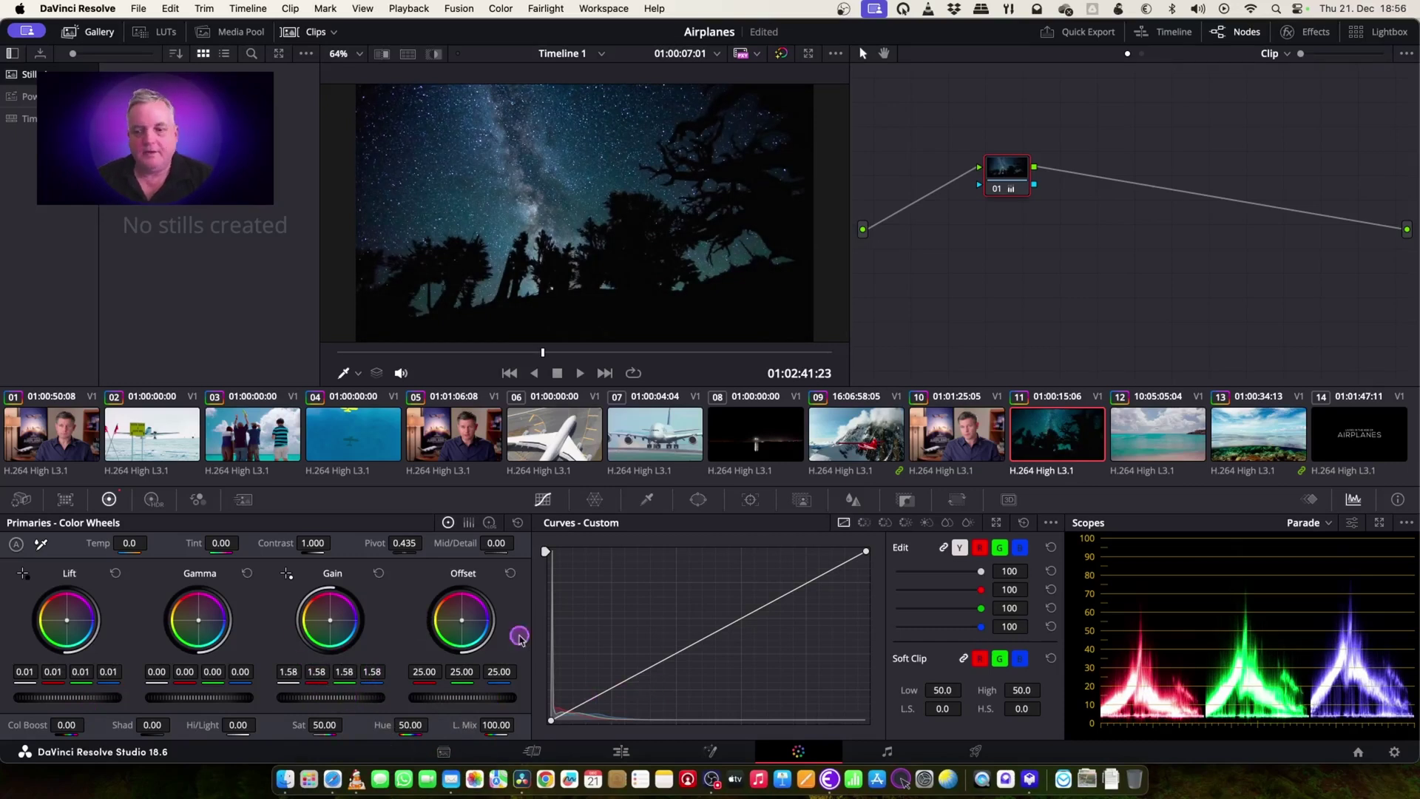
{"action": "left_click_drag", "start_coordinate": [331, 621], "coordinate": [336, 596]}
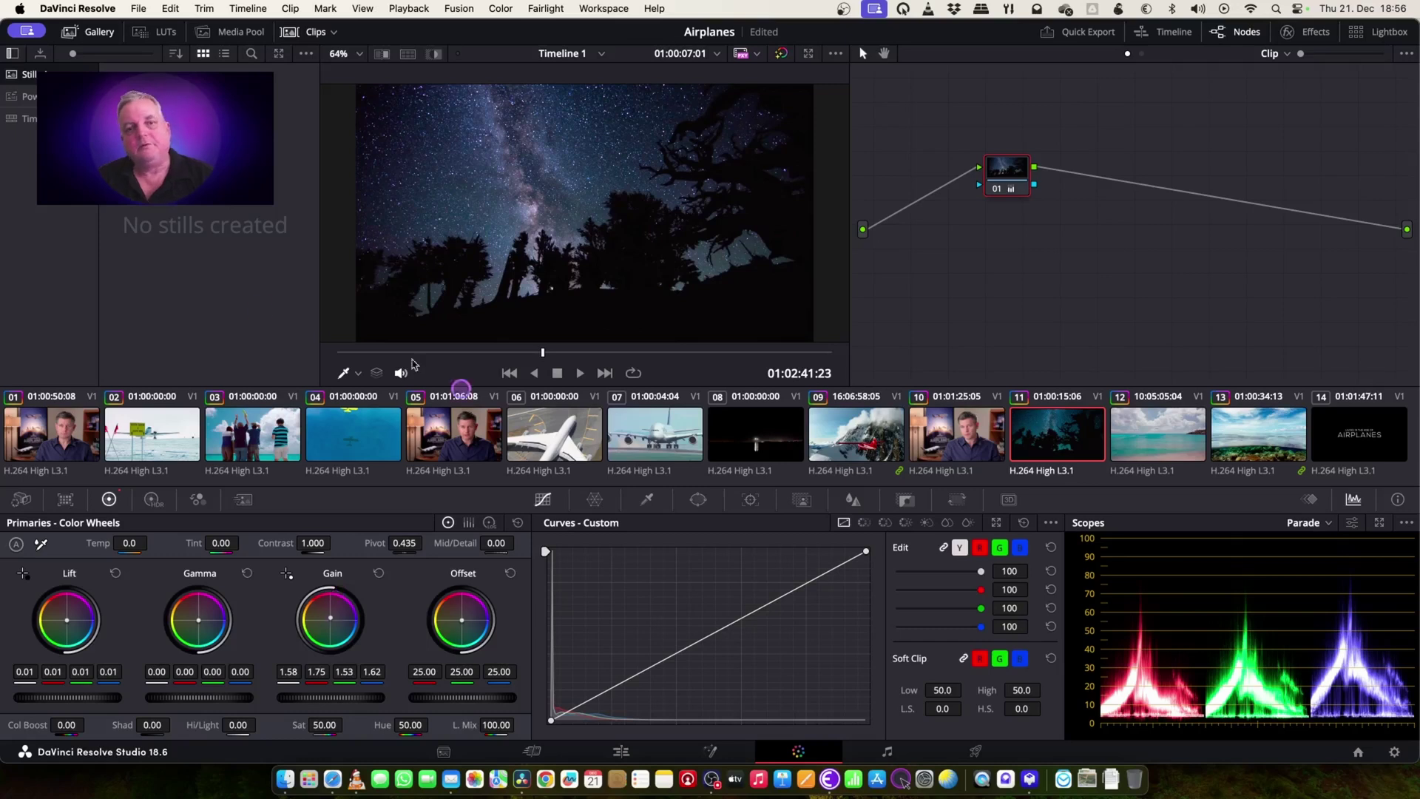
{"action": "mouse_move", "coordinate": [202, 623]}
{"action": "left_mouse_down"}
{"action": "mouse_move", "coordinate": [224, 620]}
{"action": "mouse_move", "coordinate": [208, 619]}
{"action": "left_mouse_up"}
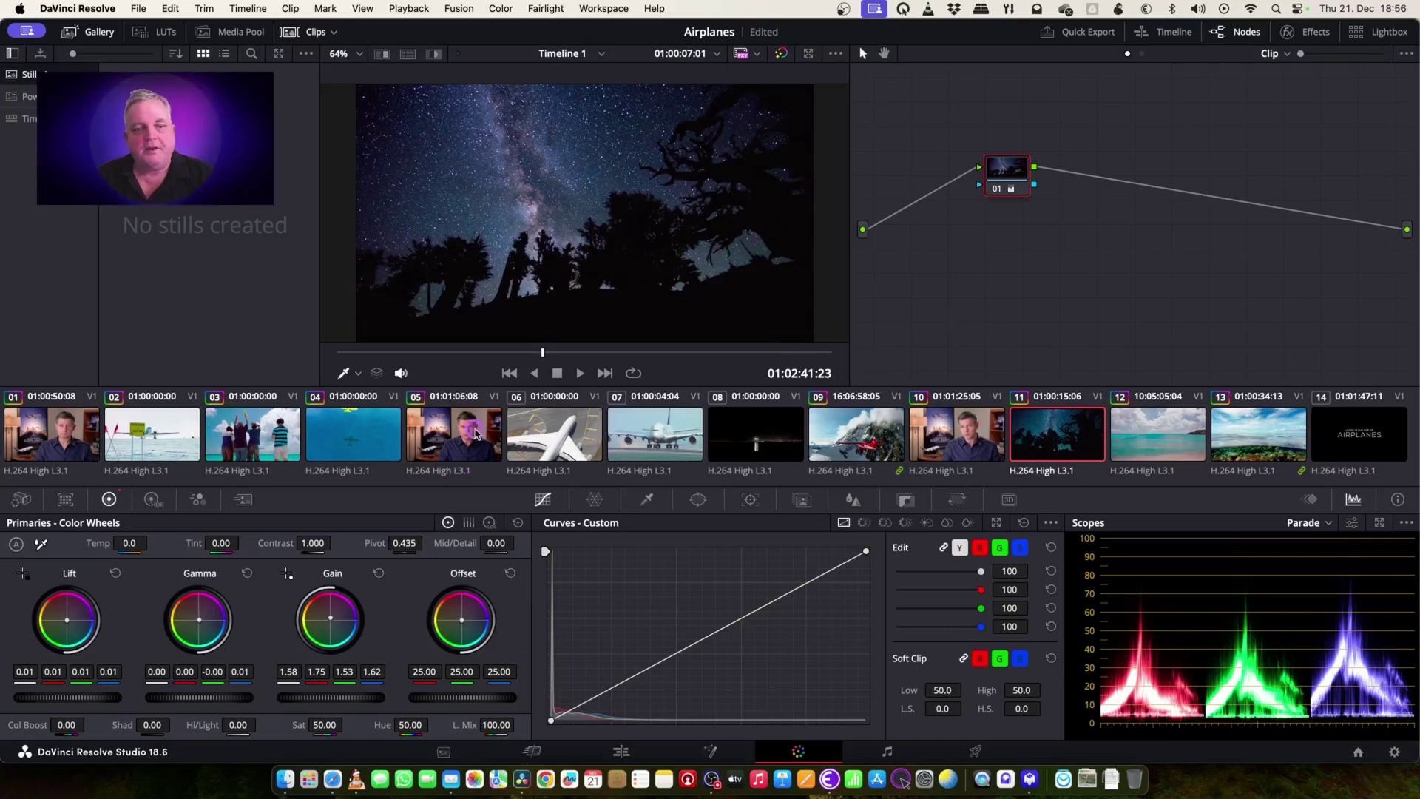
On overhead airliner clip 06, set lift to -0.05 with blue -0.07 and gamma to -0.02
{"action": "left_click", "coordinate": [579, 431]}
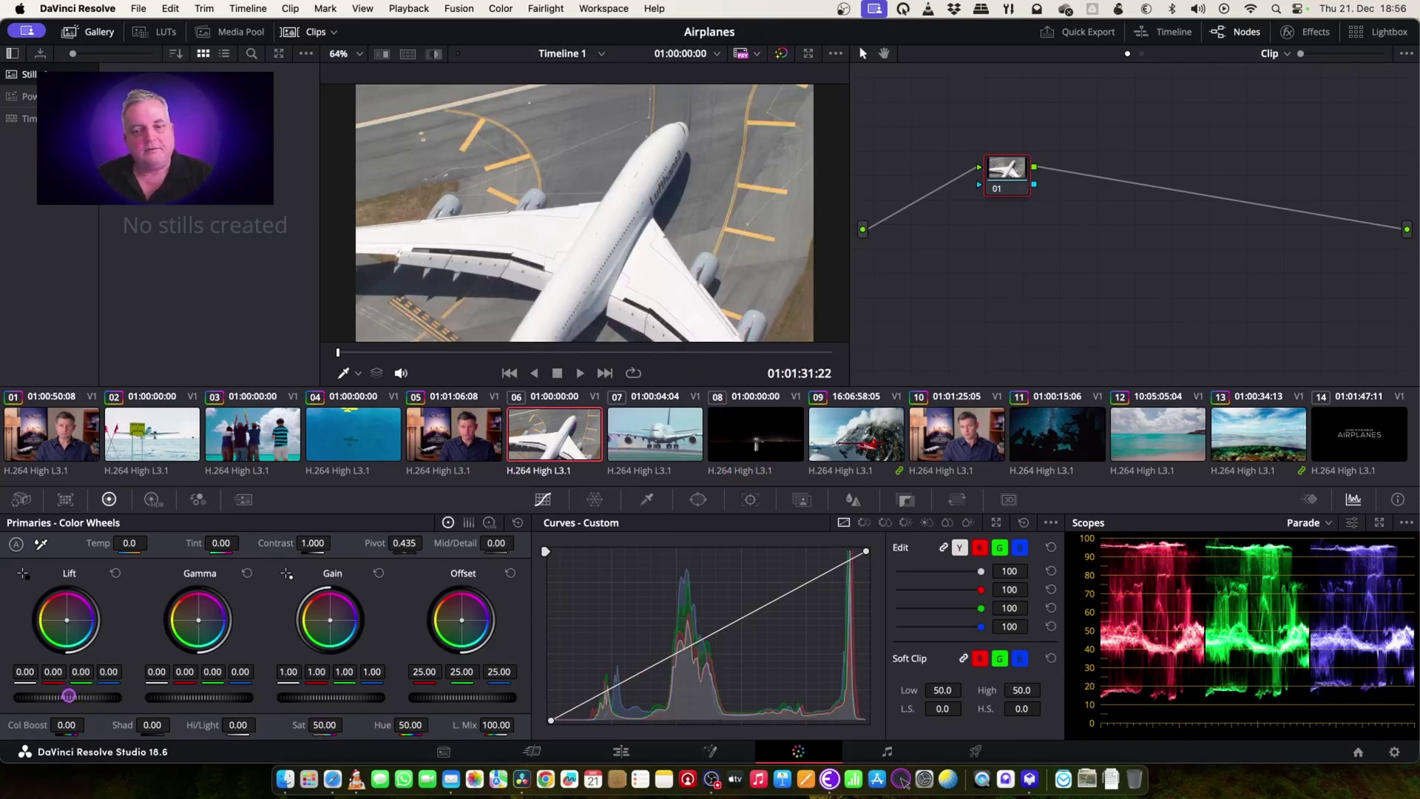
{"action": "left_click_drag", "start_coordinate": [69, 696], "coordinate": [44, 696]}
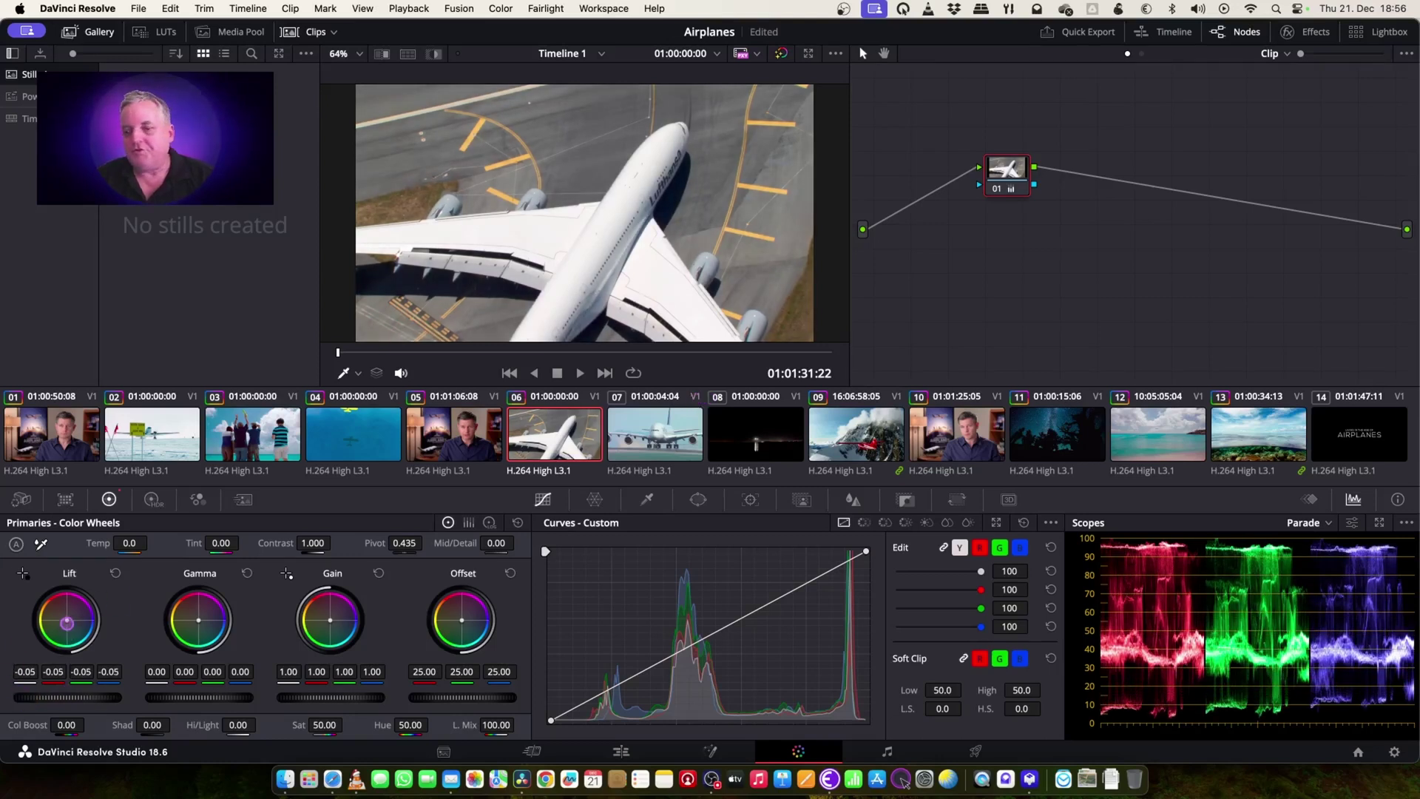
{"action": "left_click_drag", "start_coordinate": [67, 623], "coordinate": [59, 622]}
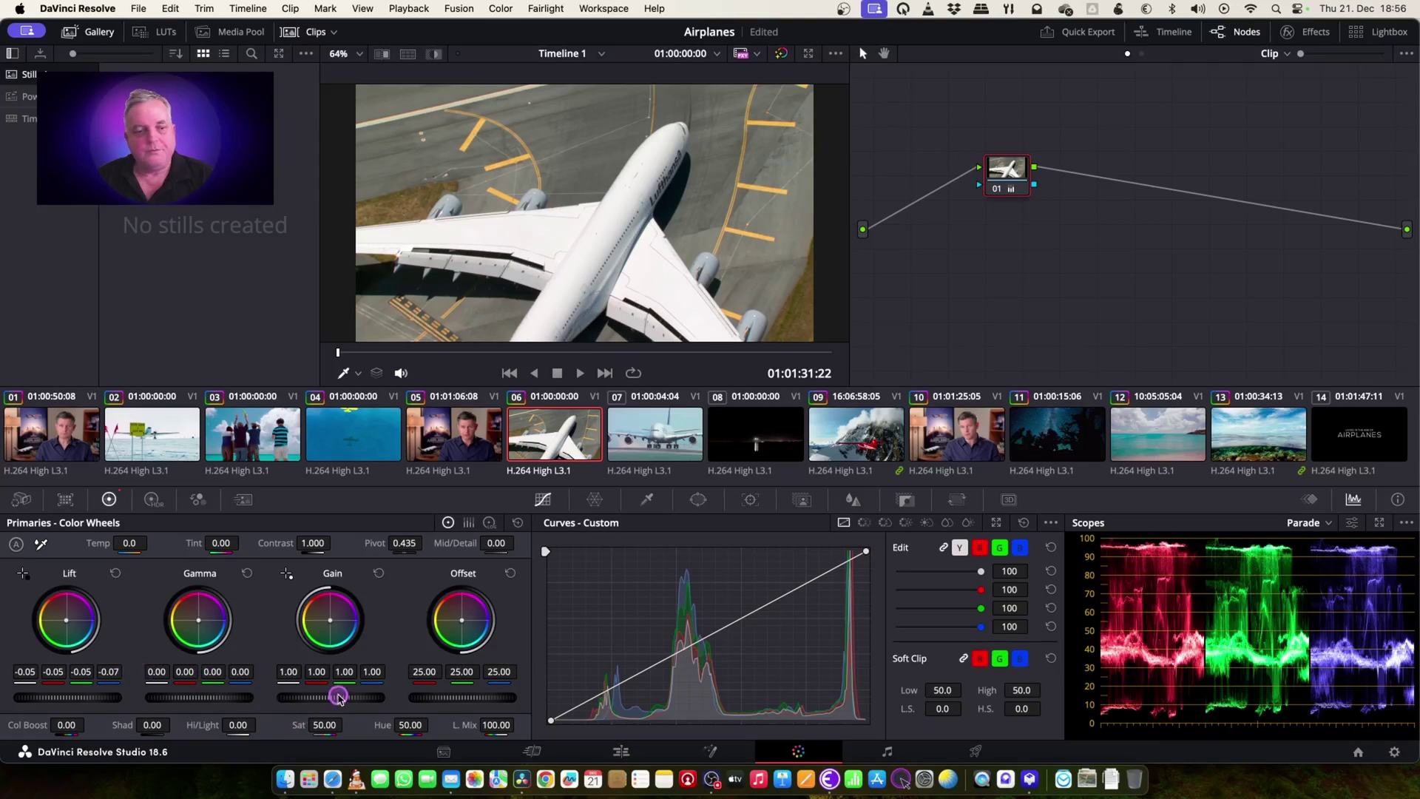
{"action": "left_click_drag", "start_coordinate": [174, 699], "coordinate": [137, 710]}
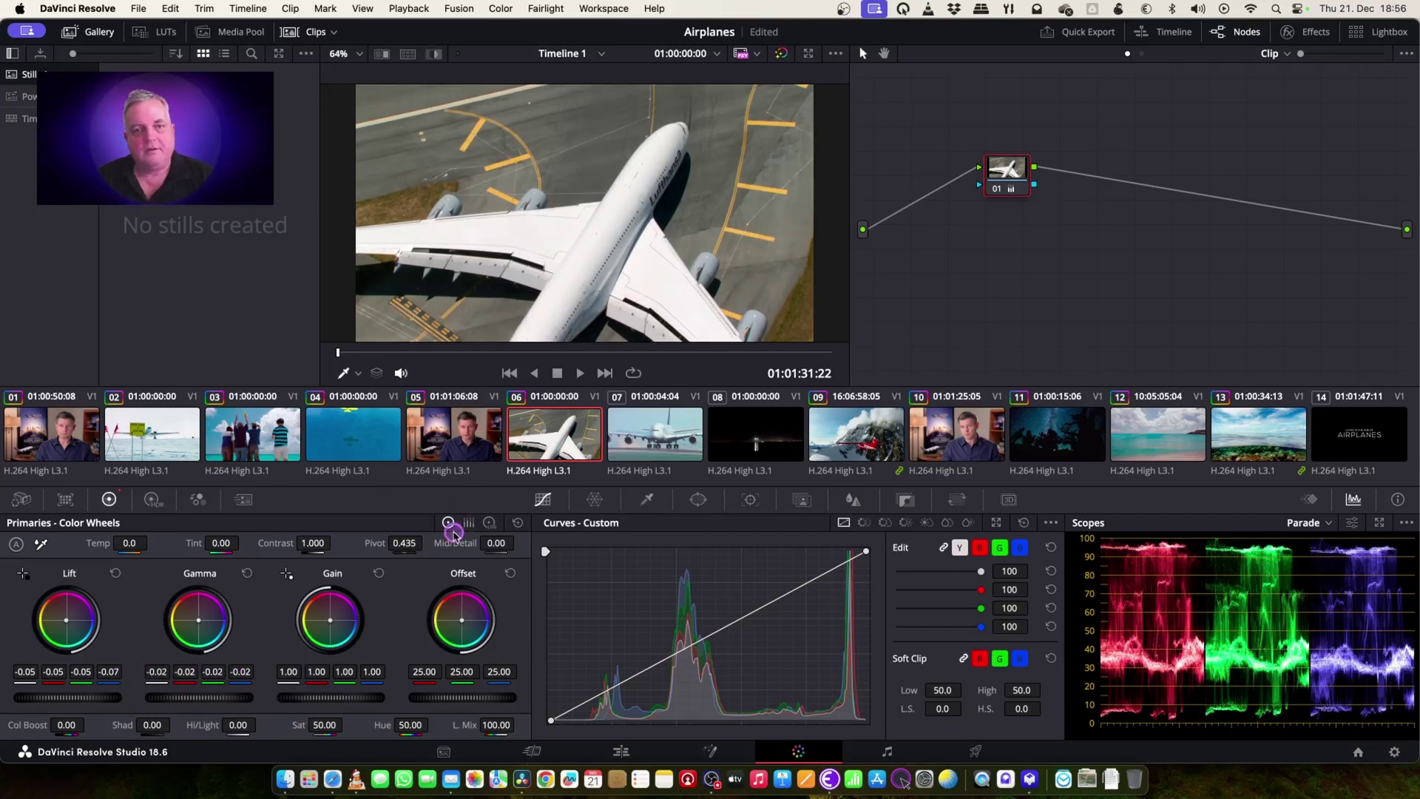
On runway clip 07, drop lift to -0.09 (blue -0.10) and set soft clip low softness to 15.8
{"action": "left_click", "coordinate": [668, 449]}
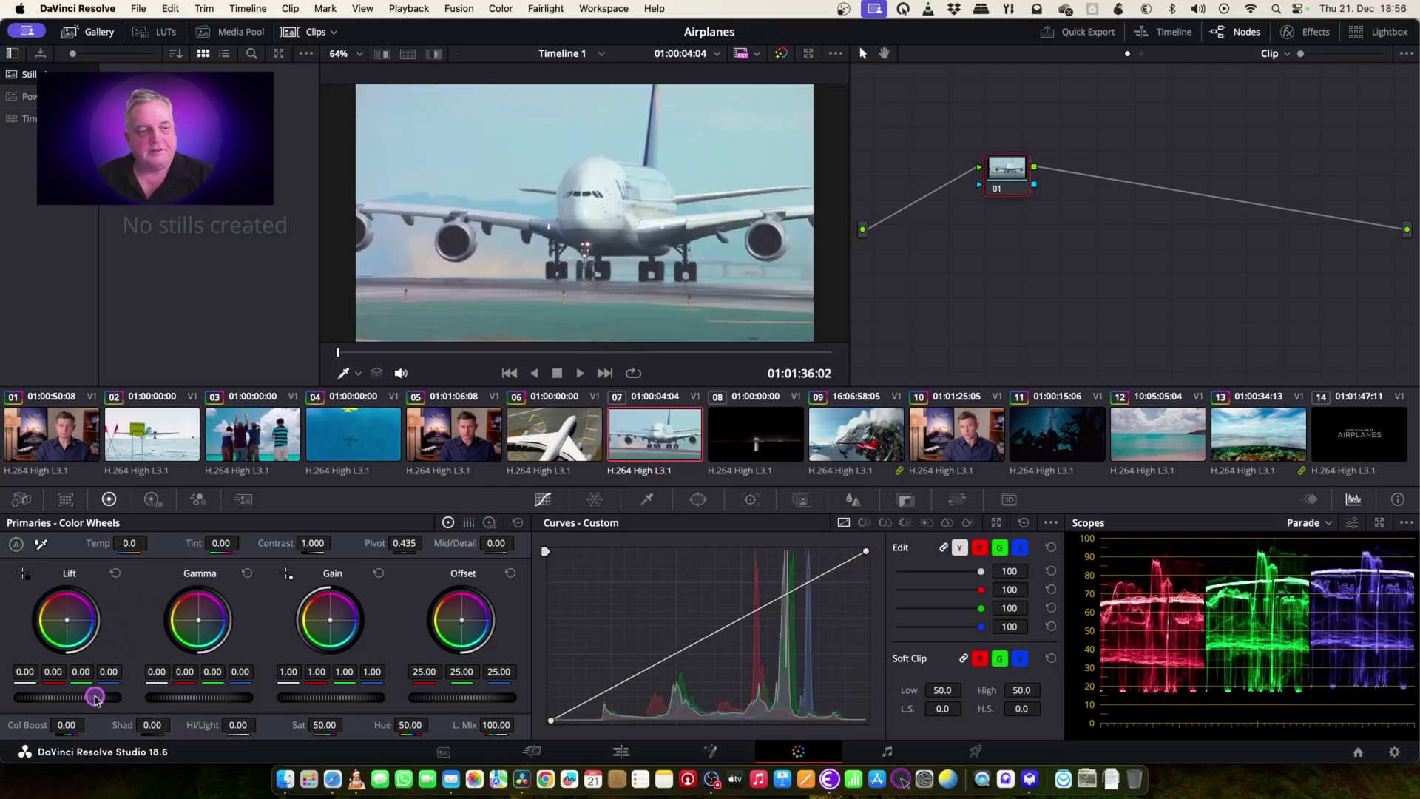
{"action": "left_click_drag", "start_coordinate": [92, 698], "coordinate": [68, 700]}
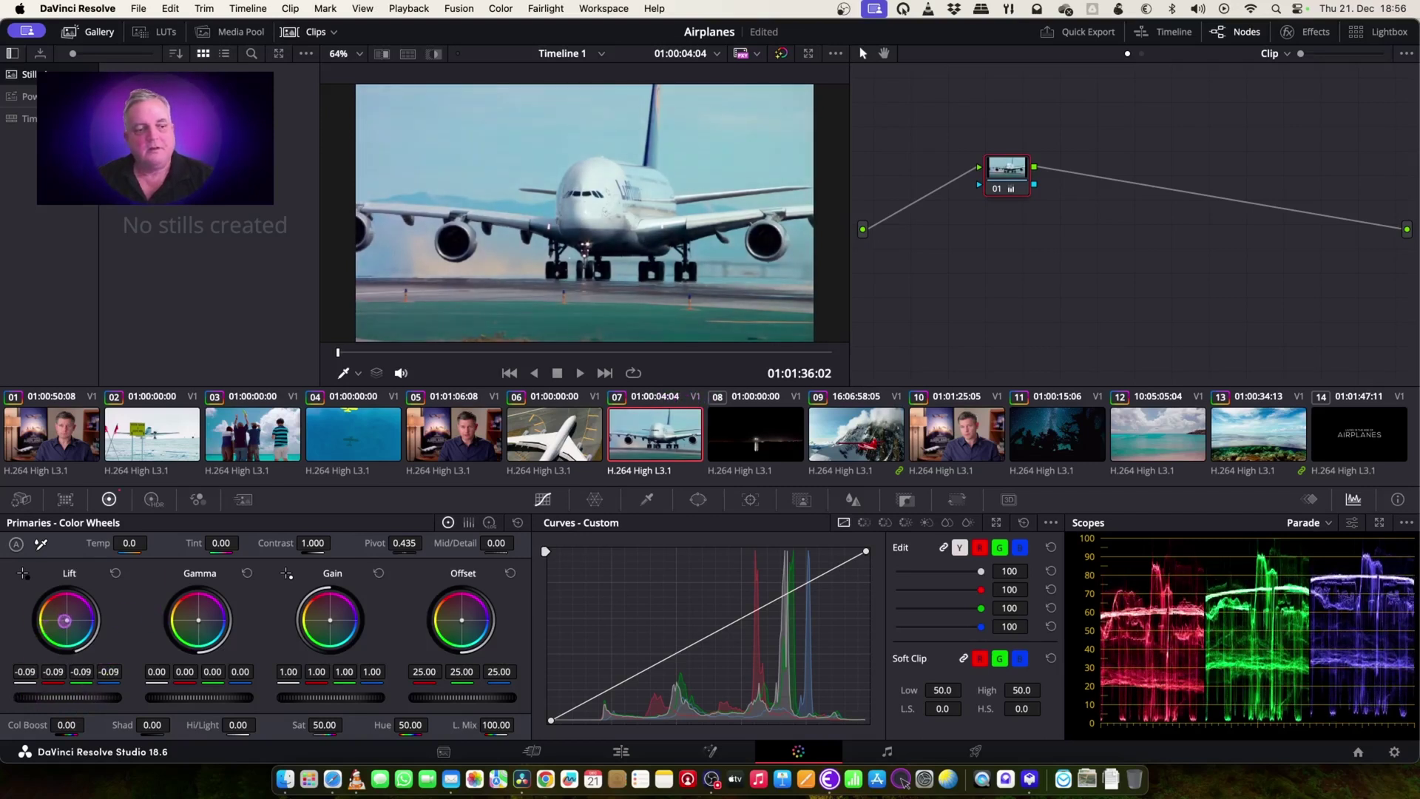
{"action": "left_click_drag", "start_coordinate": [65, 620], "coordinate": [60, 619]}
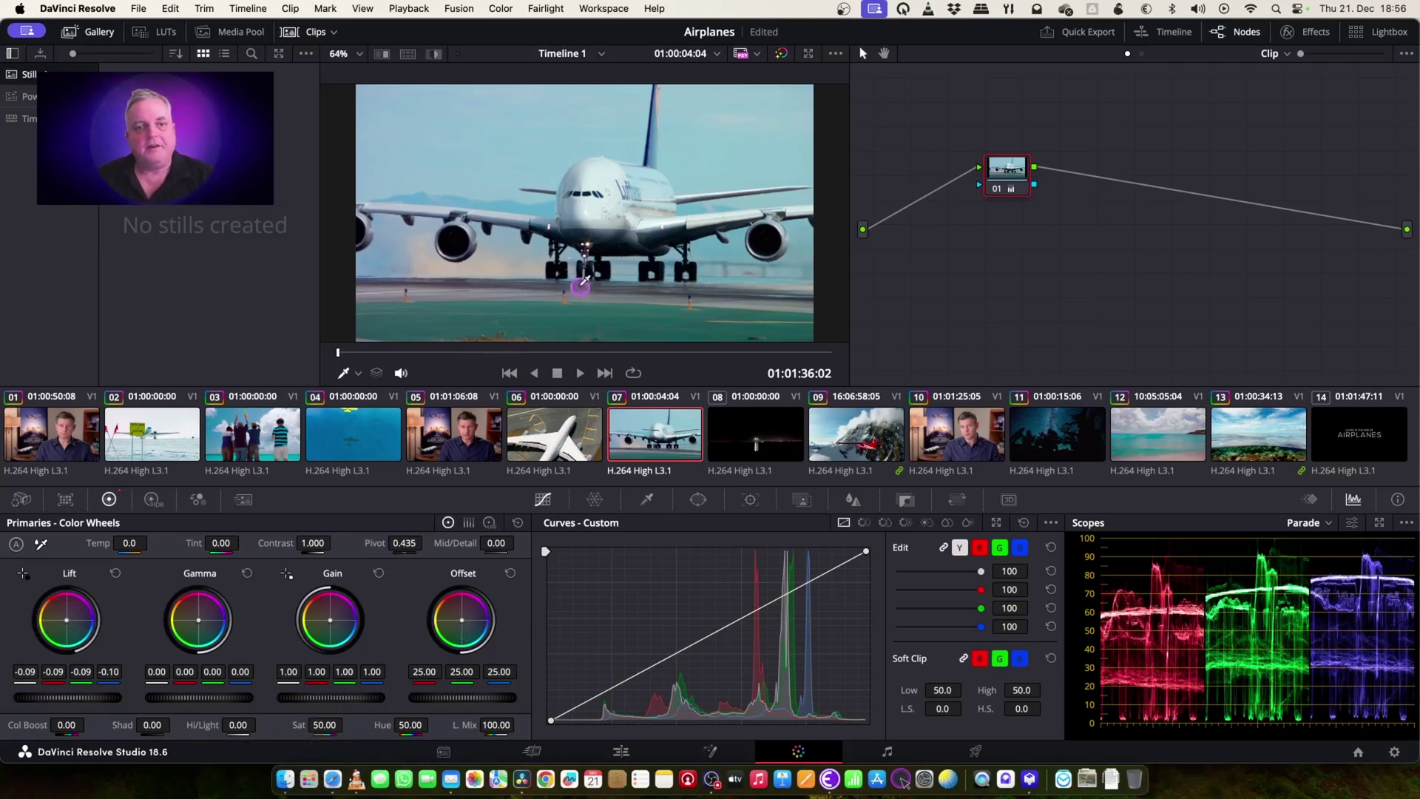
{"action": "left_click_drag", "start_coordinate": [550, 361], "coordinate": [668, 380]}
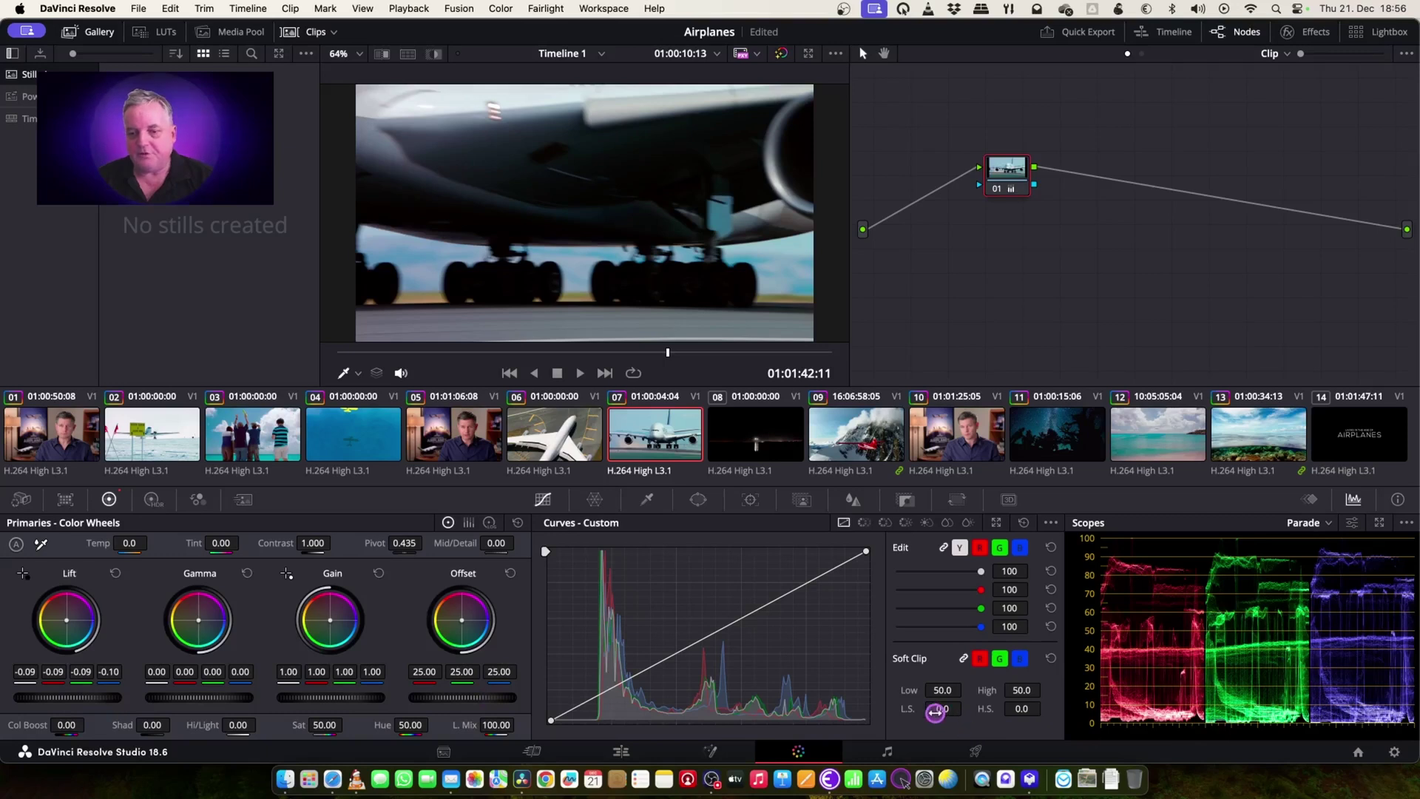
{"action": "left_click_drag", "start_coordinate": [943, 709], "coordinate": [1060, 721]}
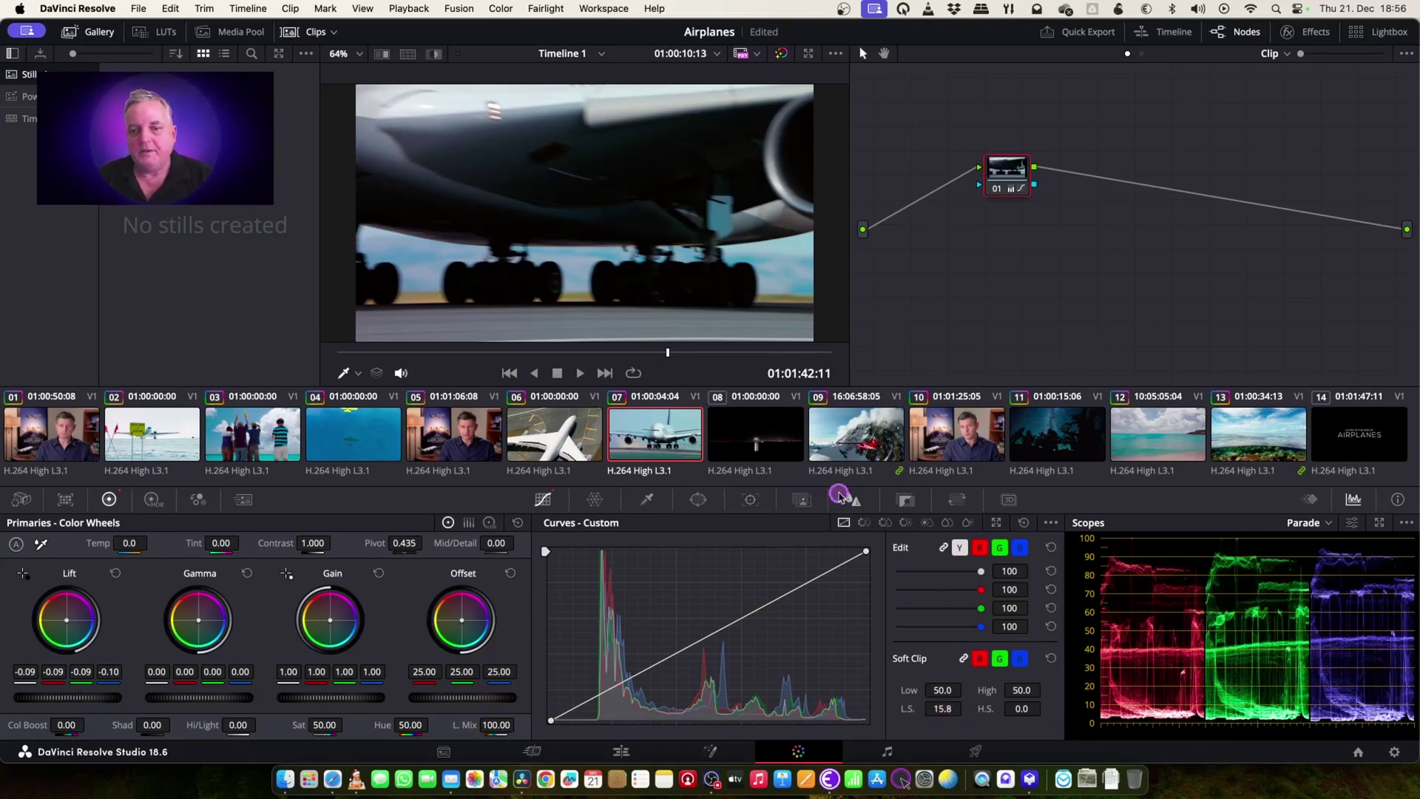
On night-landing clip 08, raise lift to 0.01 and gamma to 0.07, then review the clip
{"action": "left_click", "coordinate": [752, 451]}
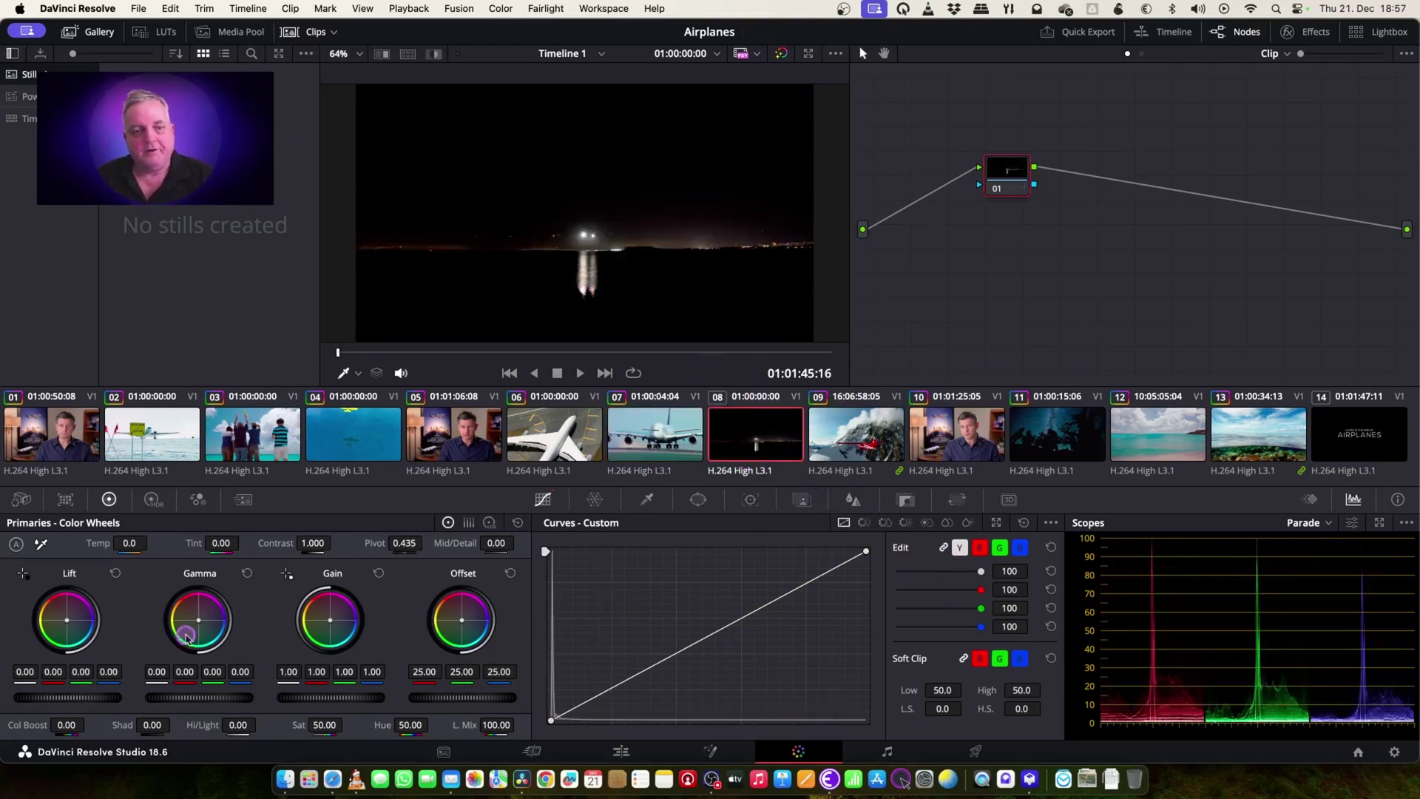
{"action": "left_click_drag", "start_coordinate": [94, 702], "coordinate": [52, 724]}
{"action": "left_click_drag", "start_coordinate": [211, 701], "coordinate": [333, 755]}
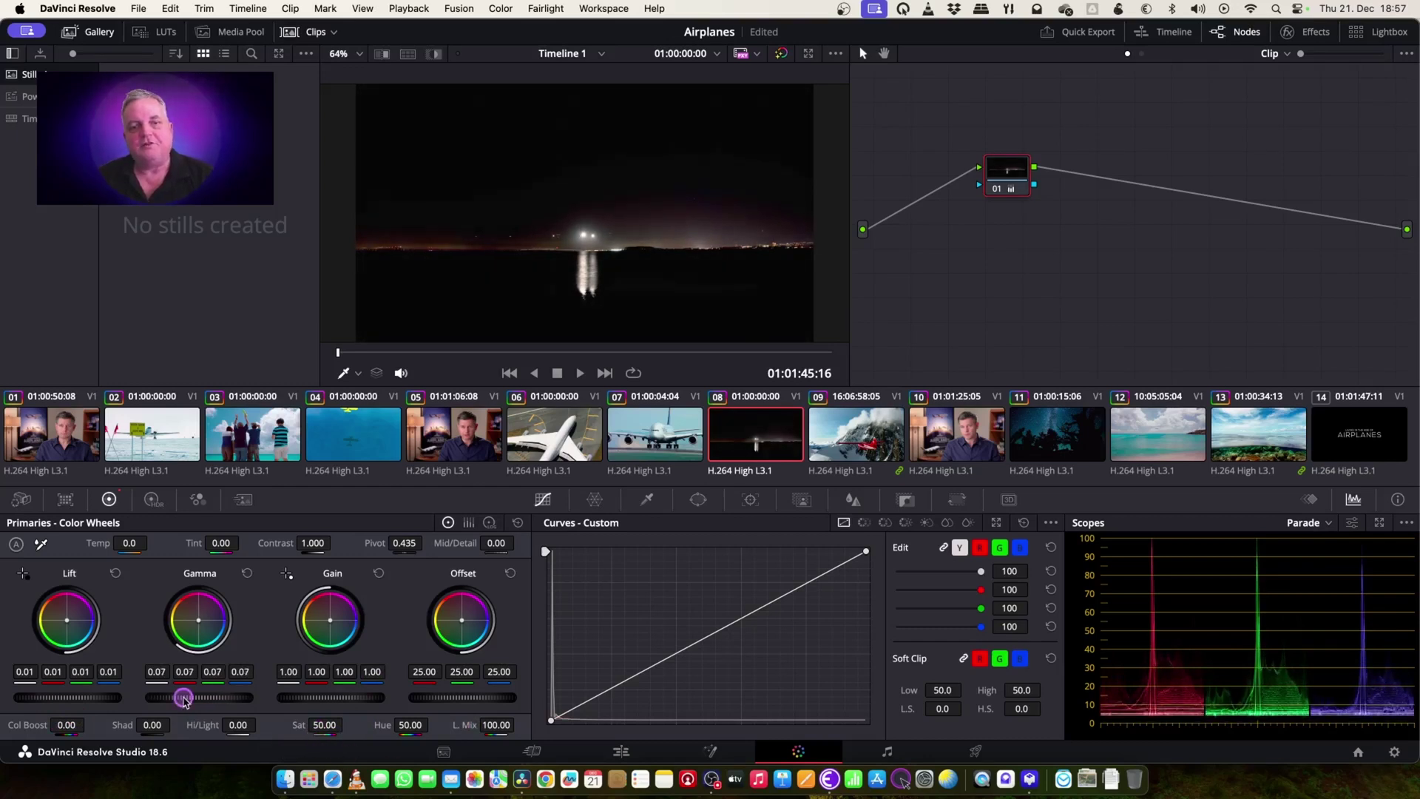
{"action": "left_click_drag", "start_coordinate": [517, 353], "coordinate": [895, 399]}
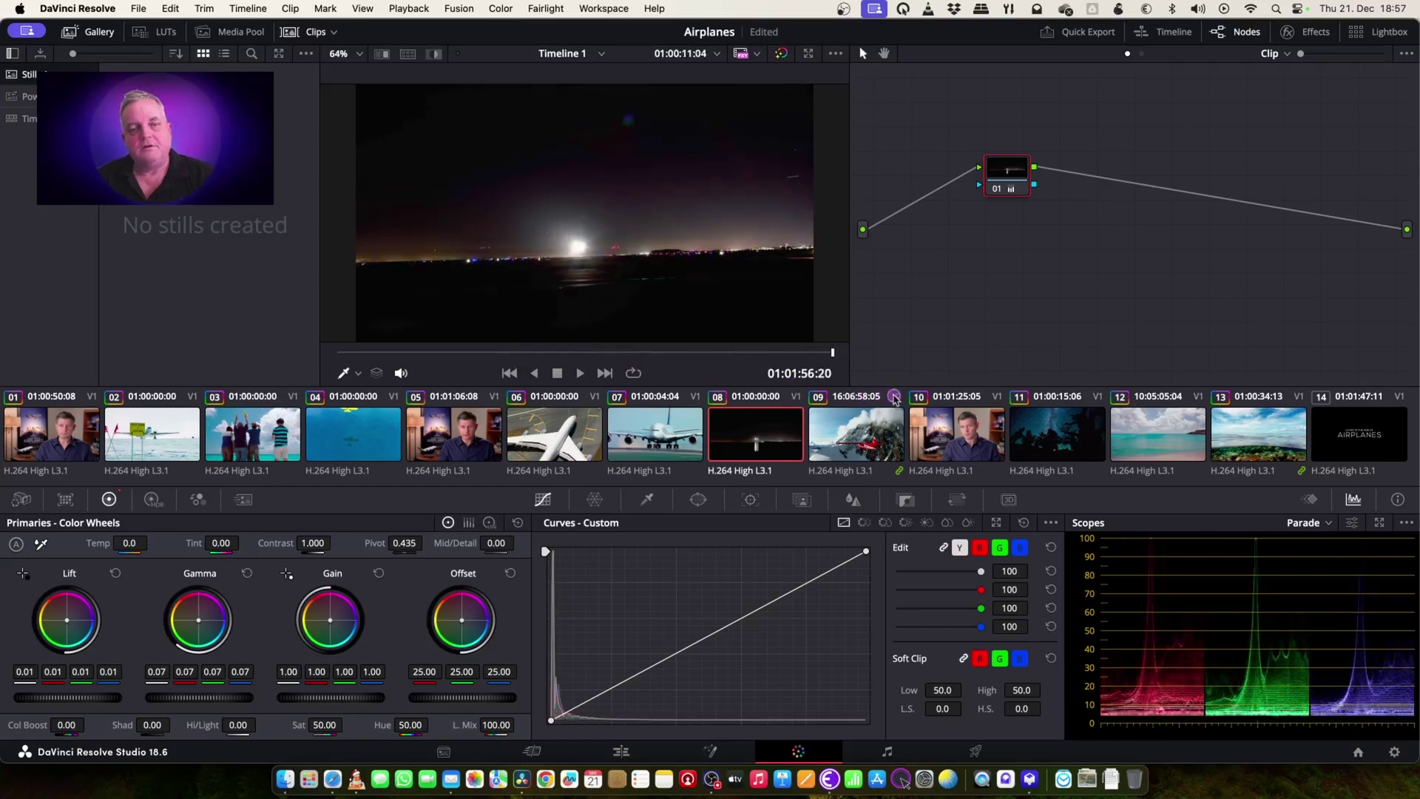